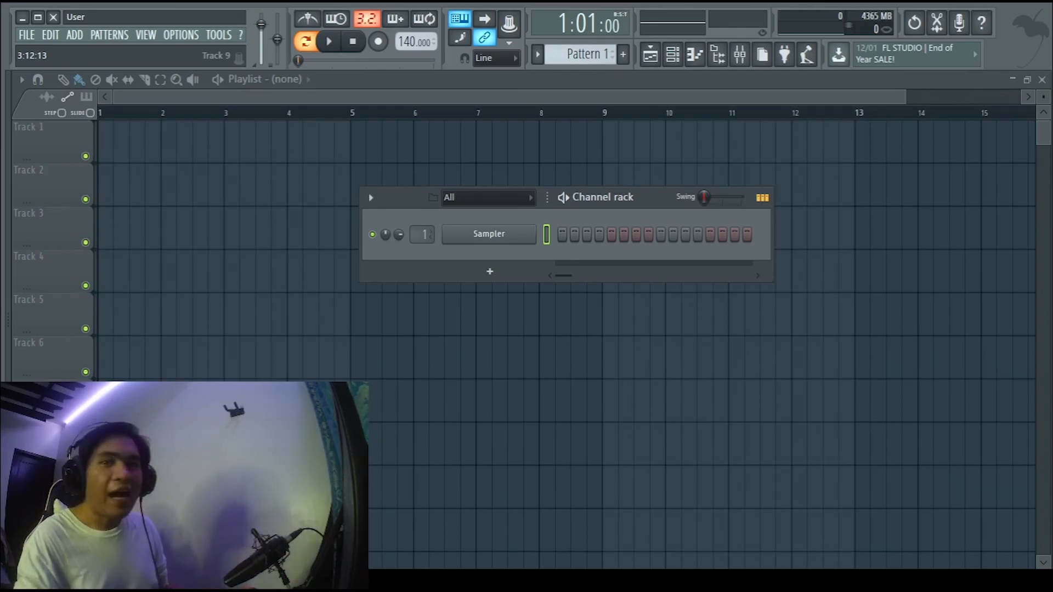
Replace the default Sampler channel with the Keyzone Classic [64bit] instrument
drag(650, 201, 531, 201)
right_click(405, 226)
mouse_move(488, 351)
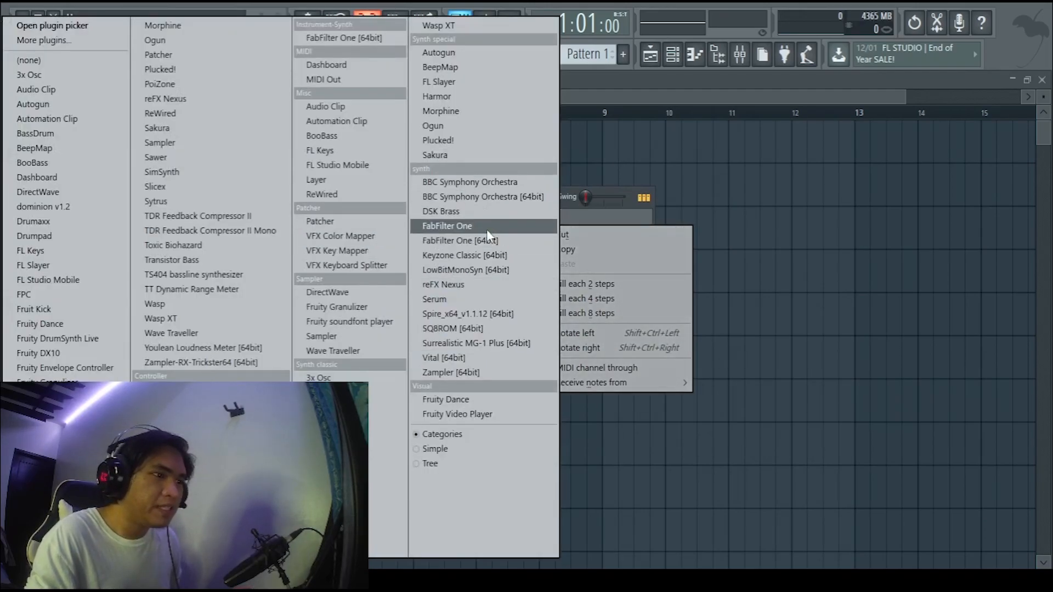
click(473, 255)
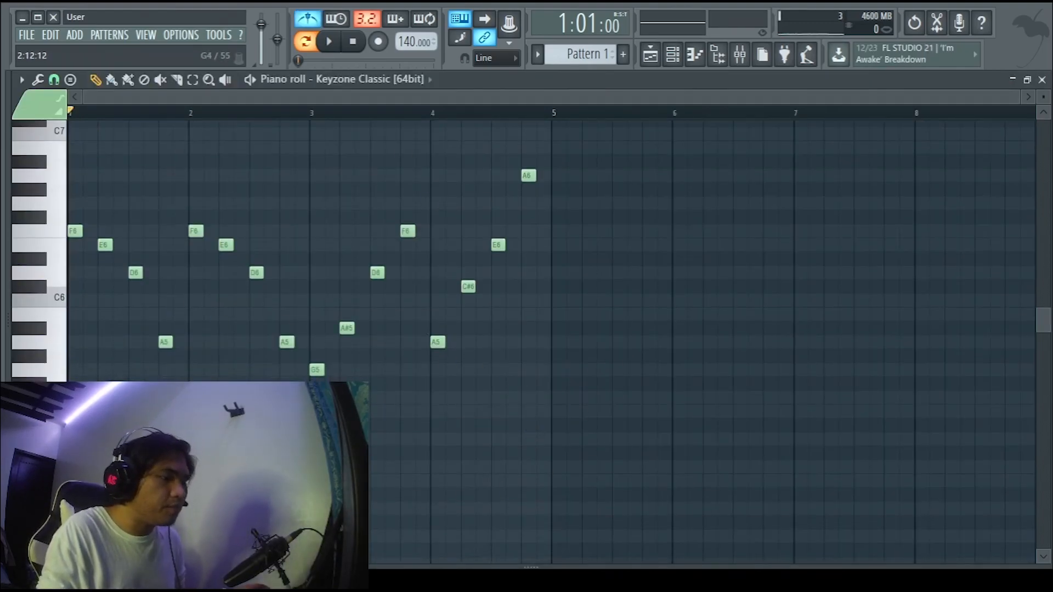
Play the Keyzone Classic melody in the piano roll and stop playback
scroll(549, 384, up, 3)
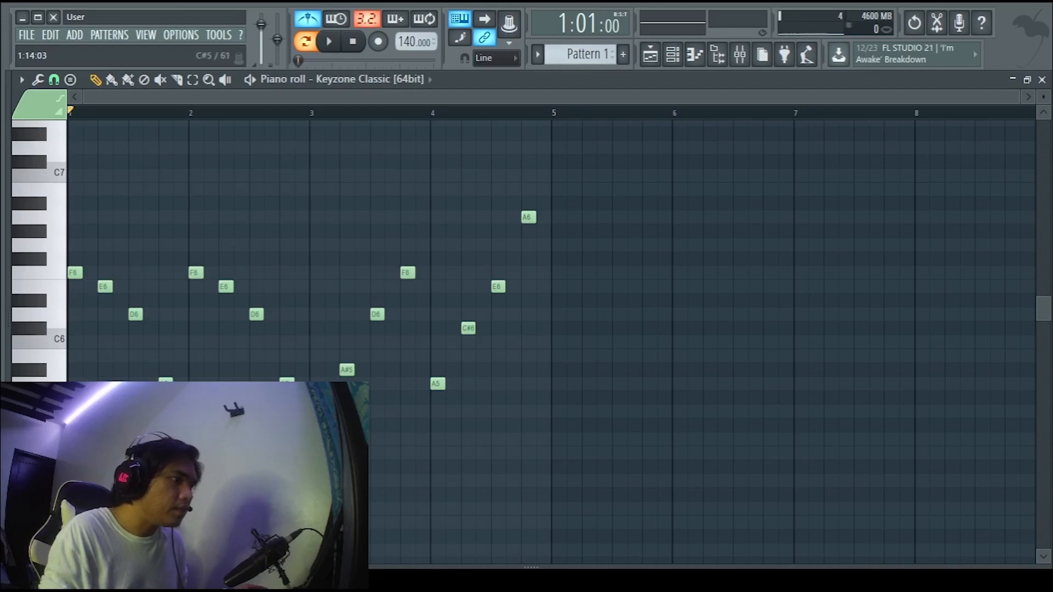
key(space)
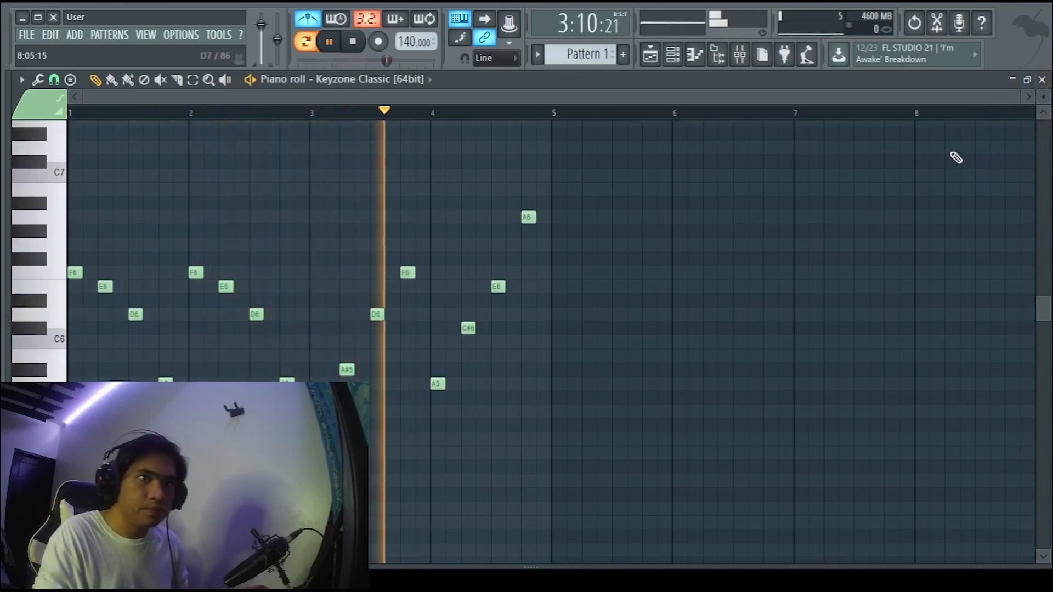
key(space)
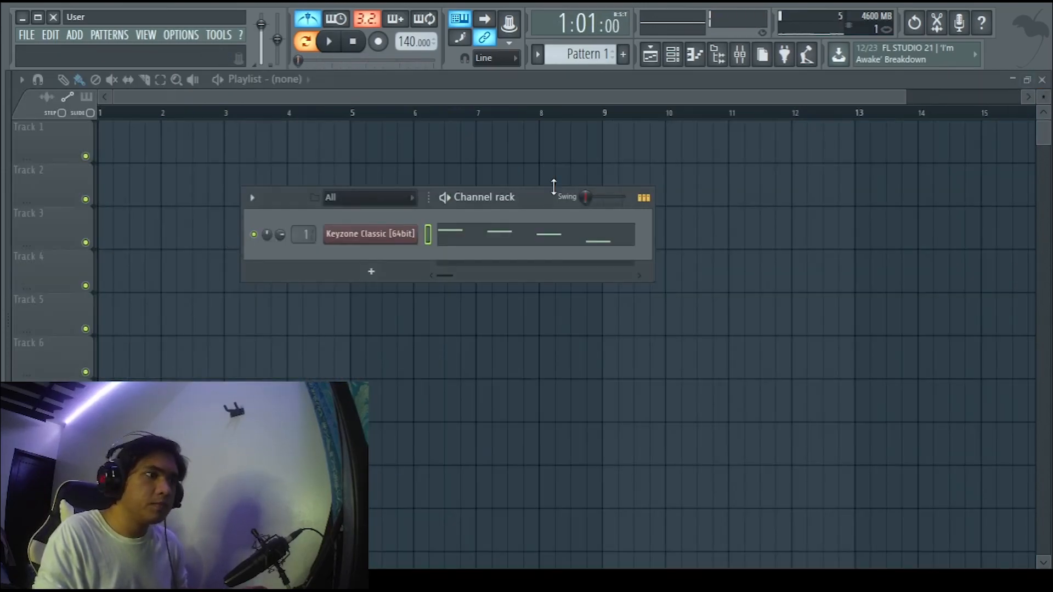
Place Pattern 1 on Track 1 of the playlist, starting at bar 1
key(F6)
click(281, 146)
drag(304, 144, 162, 134)
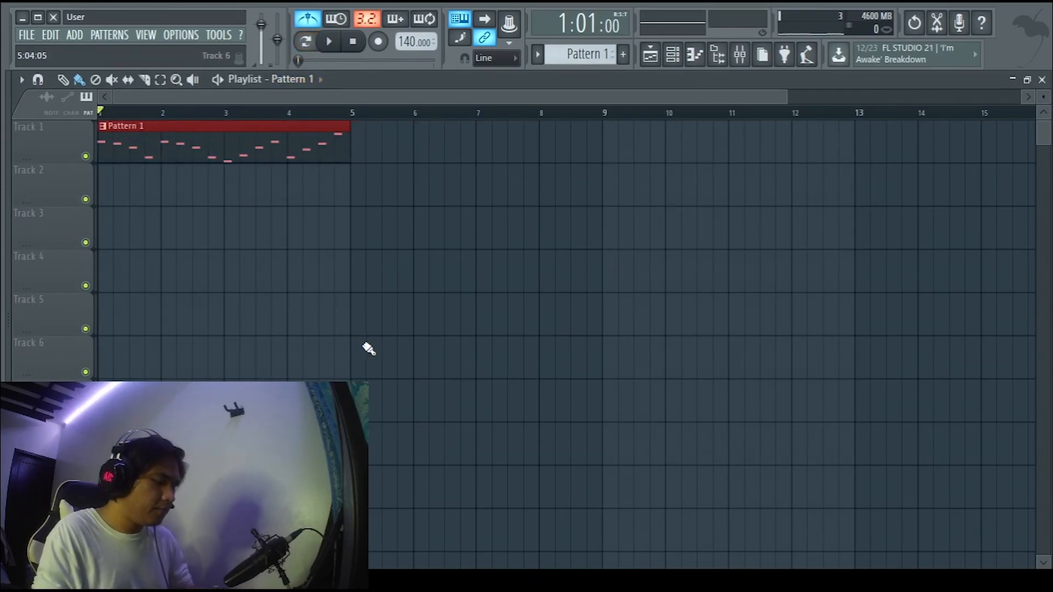
Open the Keyzone Classic piano roll and examine the melody notes and the empty range beneath them
key(F7)
scroll(90, 230, down, 10)
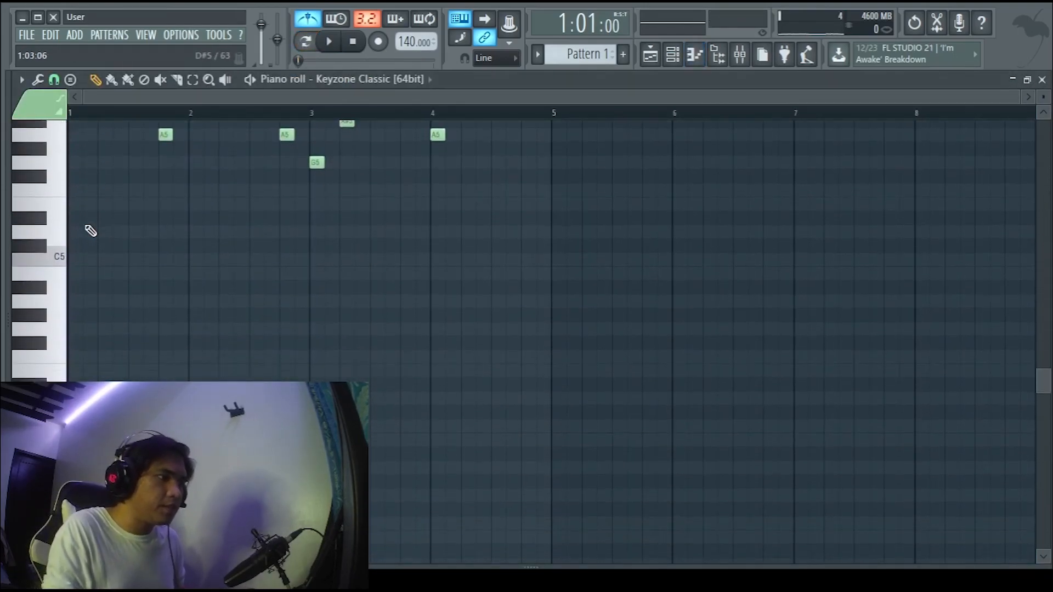
scroll(91, 231, up, 5)
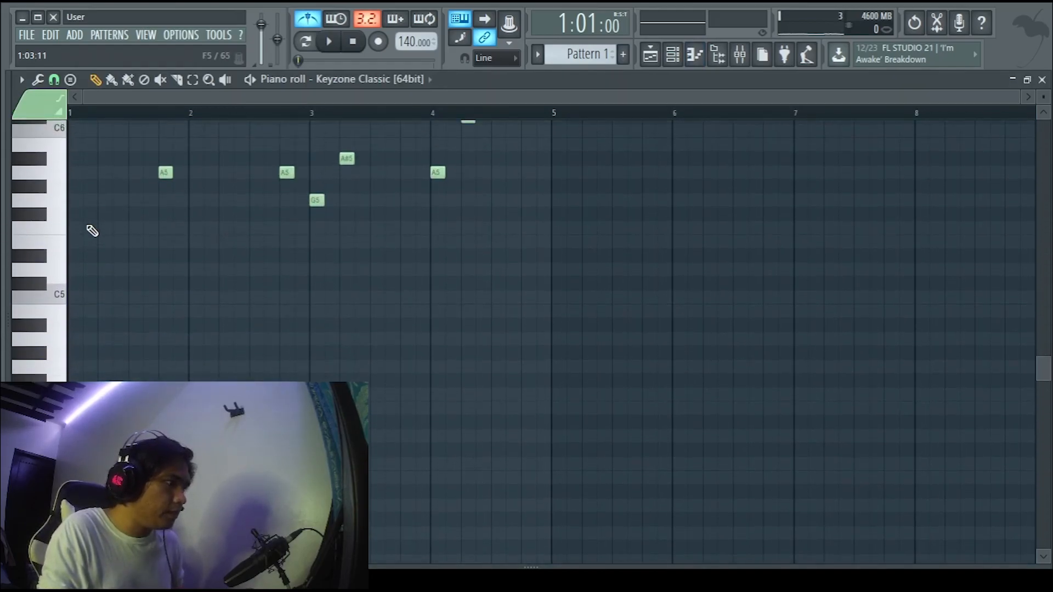
scroll(131, 188, up, 3)
scroll(183, 274, up, 10)
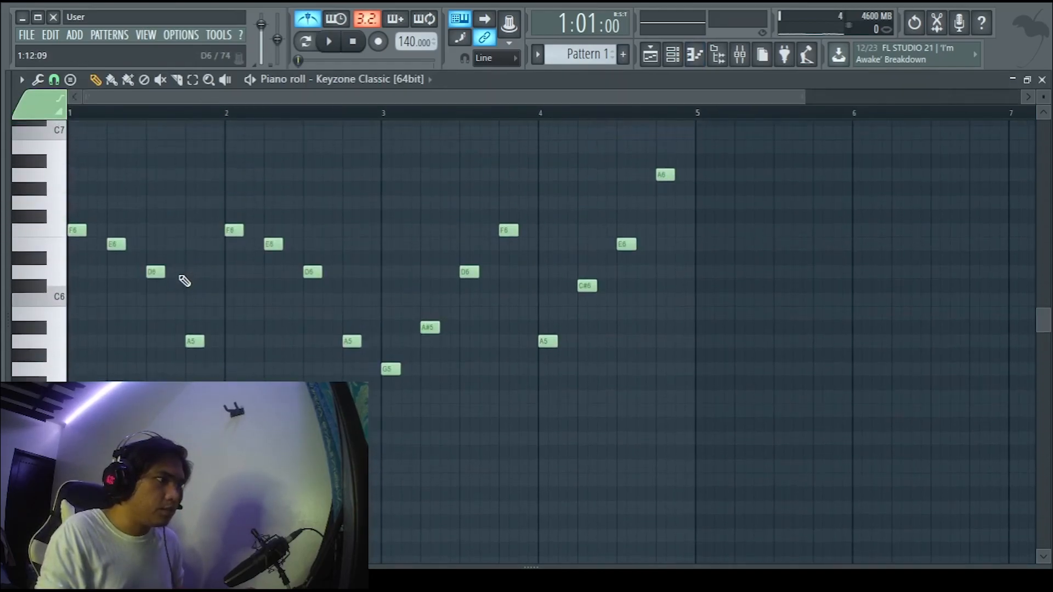
Play the pattern and review the sustained chords together with the melody in the piano roll
scroll(578, 289, down, 10)
key(space)
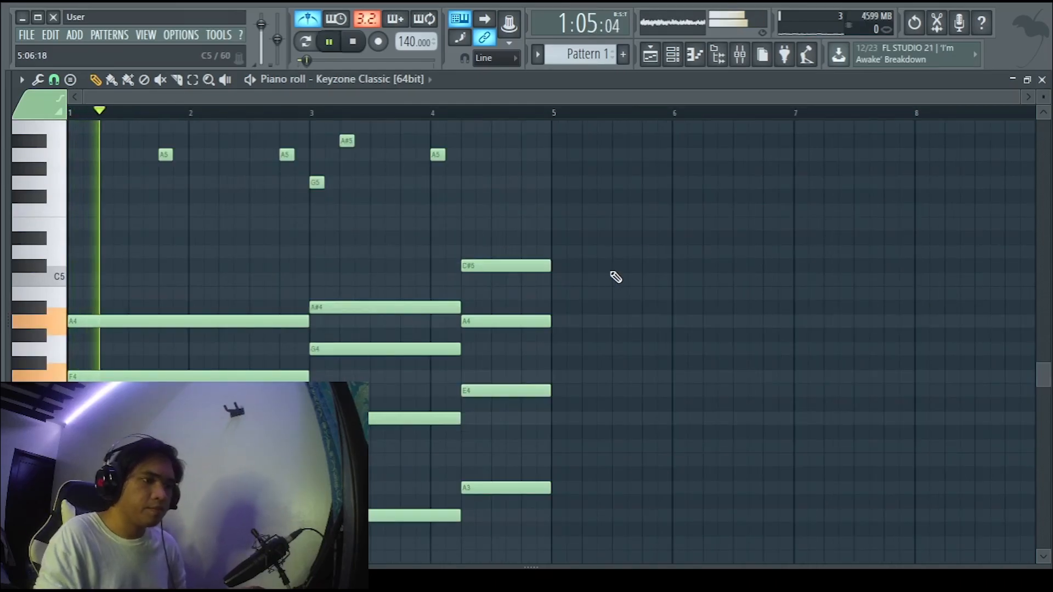
scroll(662, 215, up, 1)
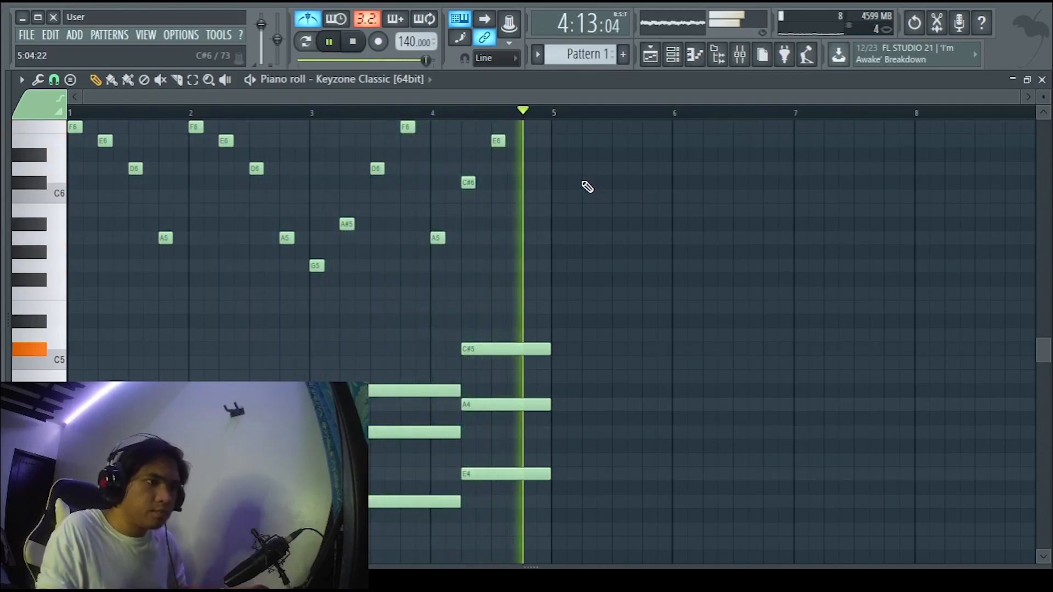
scroll(587, 187, down, 7)
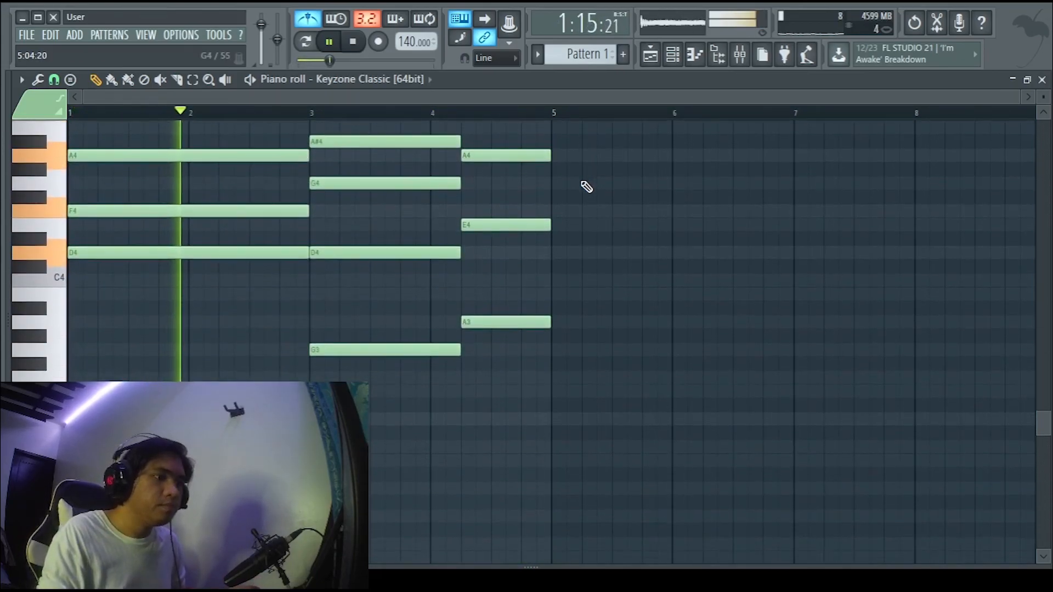
scroll(587, 187, up, 9)
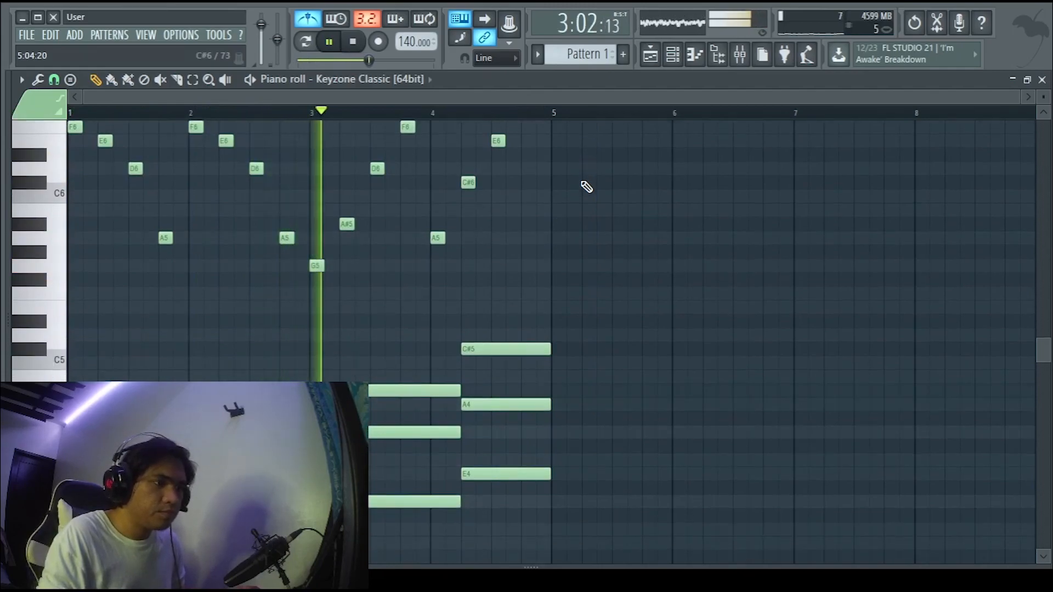
scroll(586, 187, down, 3)
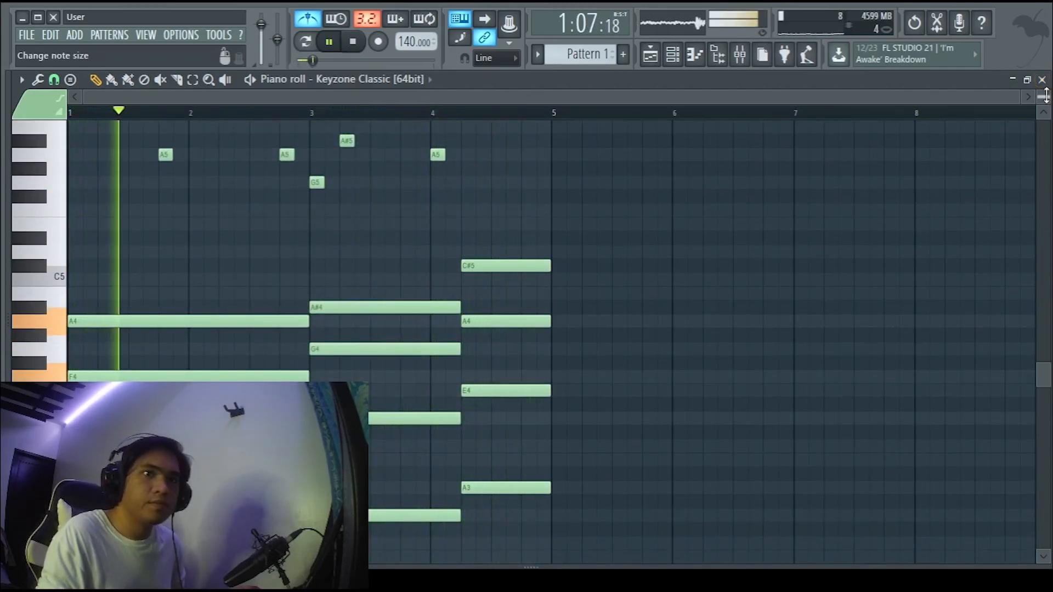
Duplicate the Pattern 1 clip on Track 1 to start at bar 5, and stop playback
click(1042, 80)
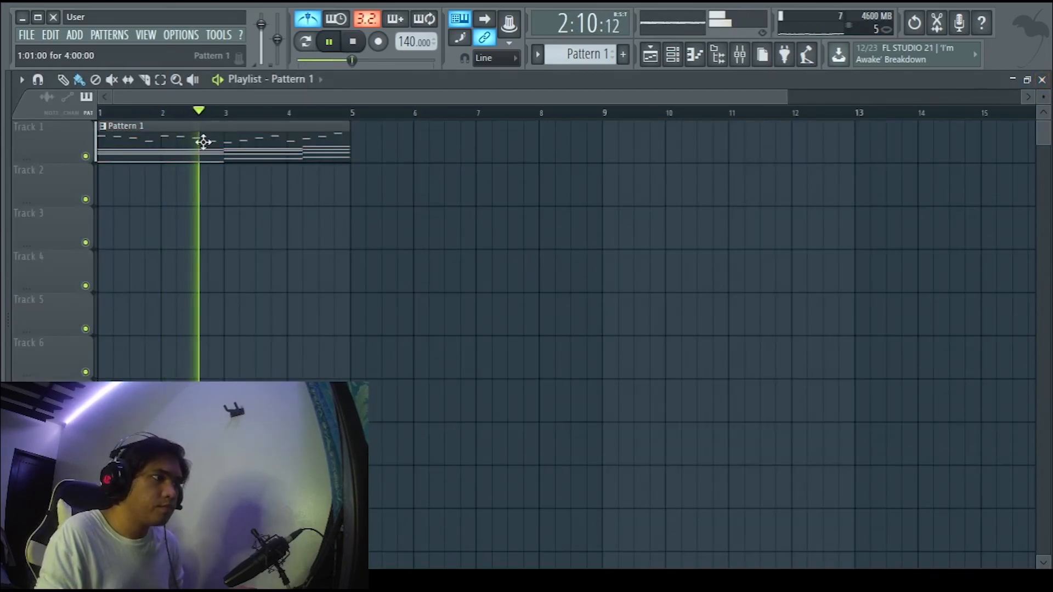
mouse_move(188, 143)
mouse_down()
mouse_move(444, 144)
mouse_move(432, 145)
mouse_up()
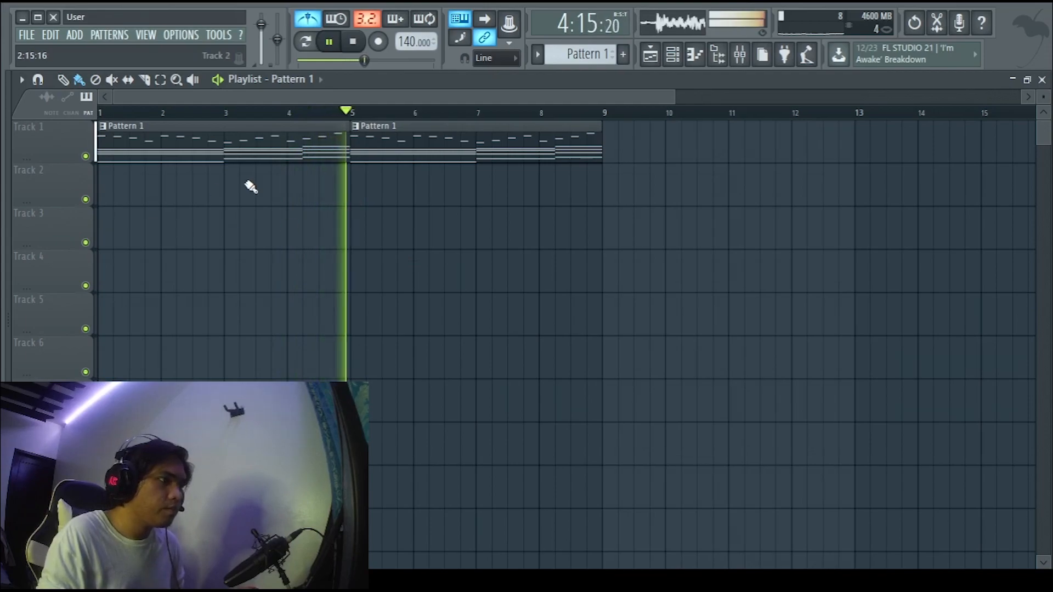
key(space)
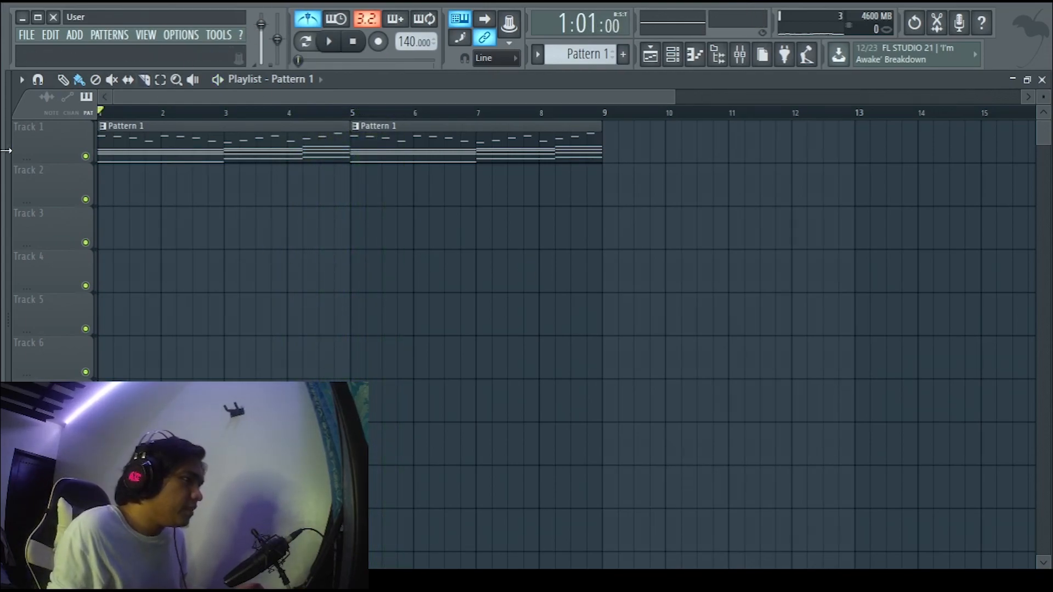
Copy all the chord notes from the Keyzone Classic piano roll and return to the channel rack
click(674, 56)
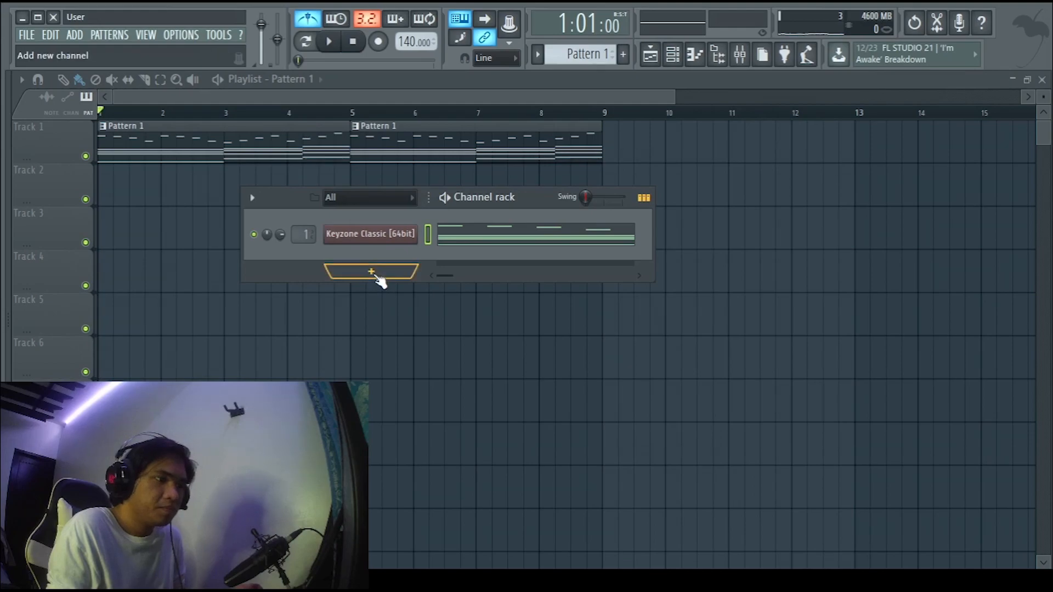
right_click(395, 240)
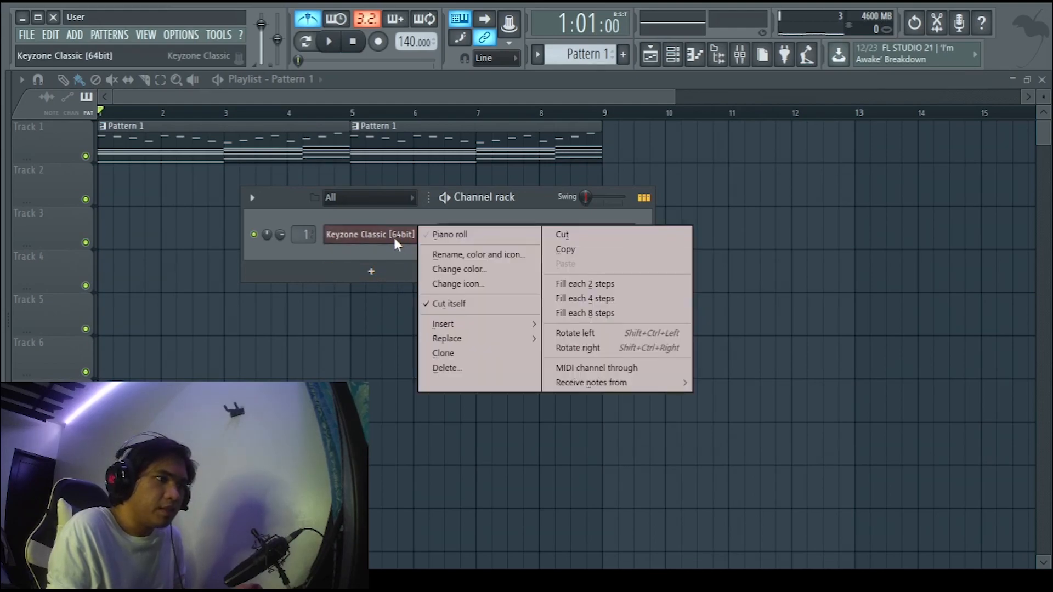
click(433, 235)
scroll(719, 207, down, 1)
drag(633, 190, 104, 562)
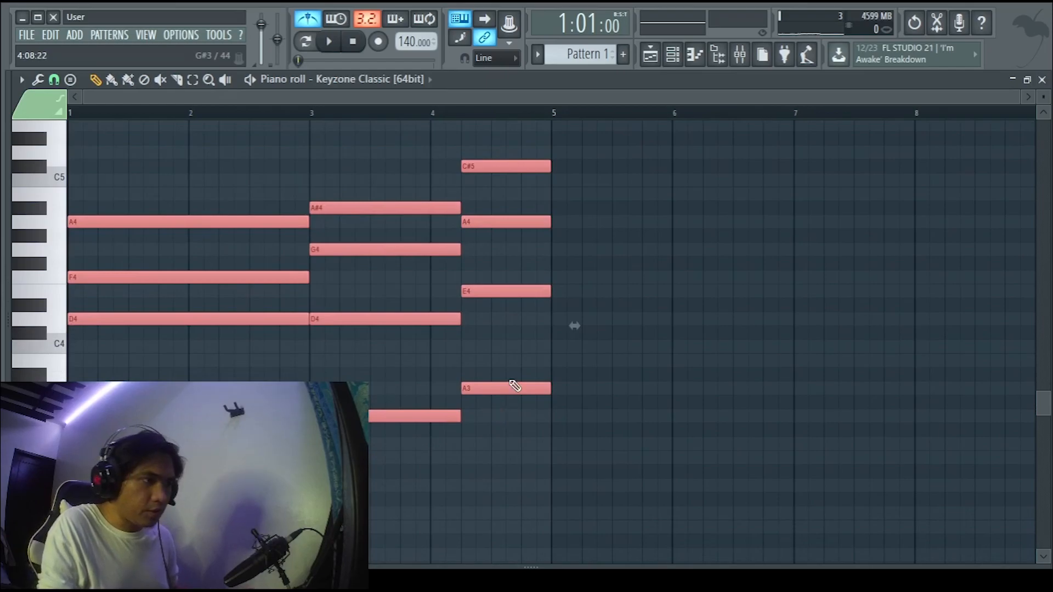
key(ctrl+d)
click(1042, 80)
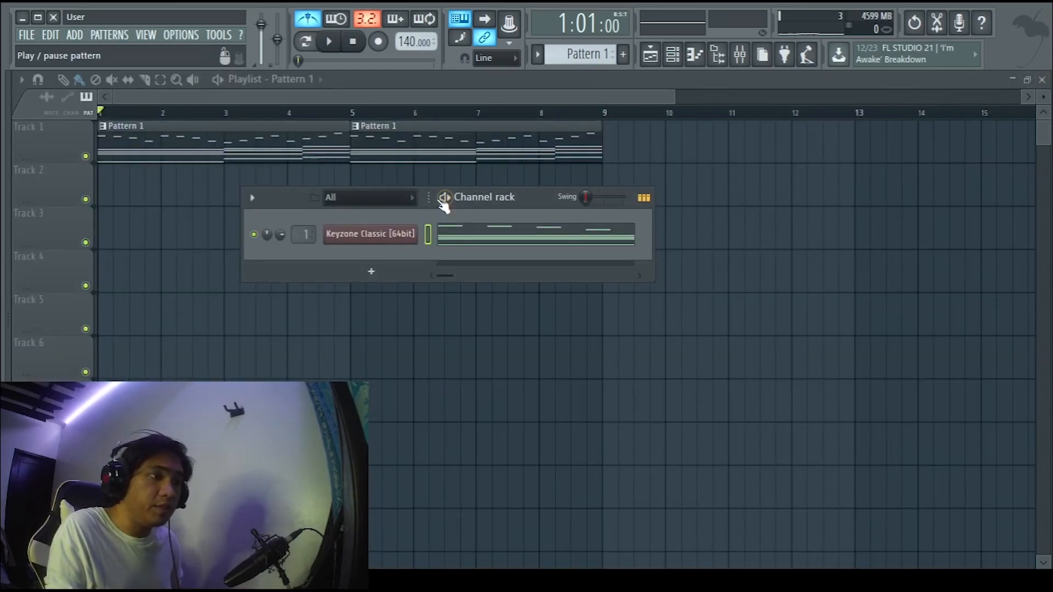
Add an FL Keys channel and load its Roto Organ (FL) preset
click(391, 275)
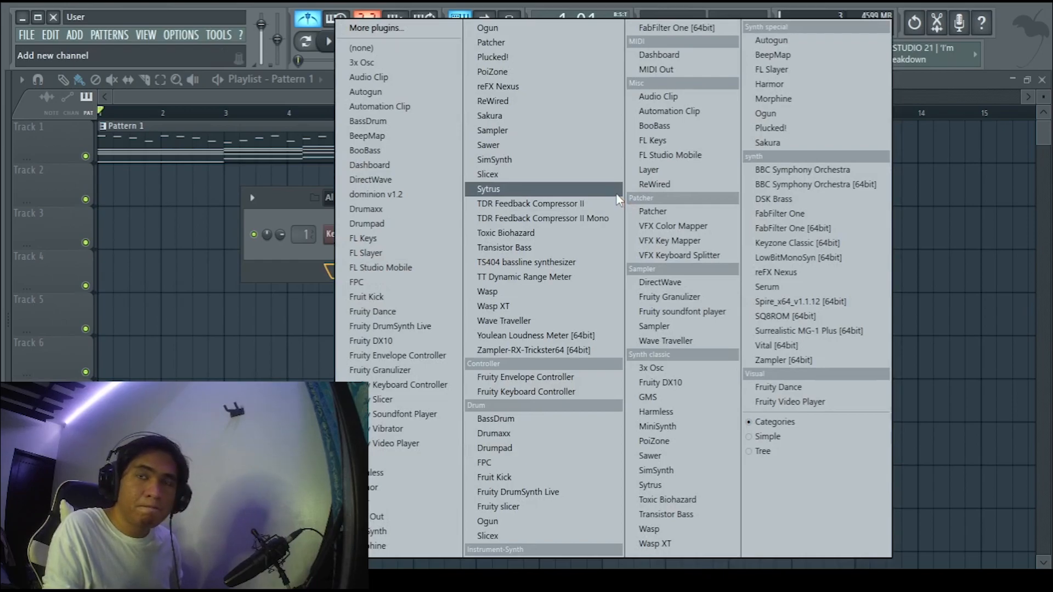
click(369, 245)
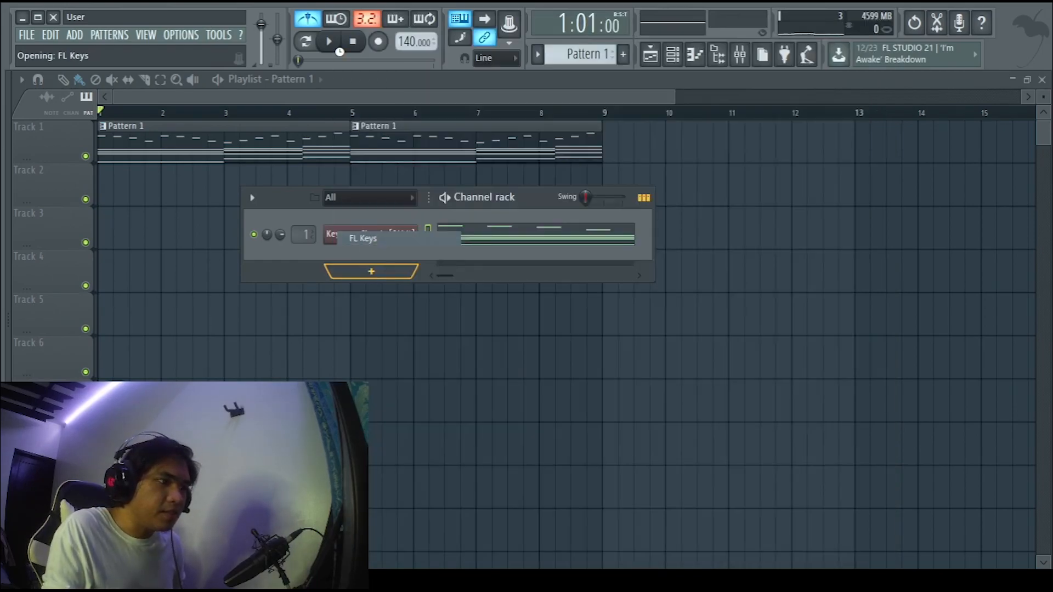
drag(404, 293, 426, 110)
click(486, 168)
click(491, 231)
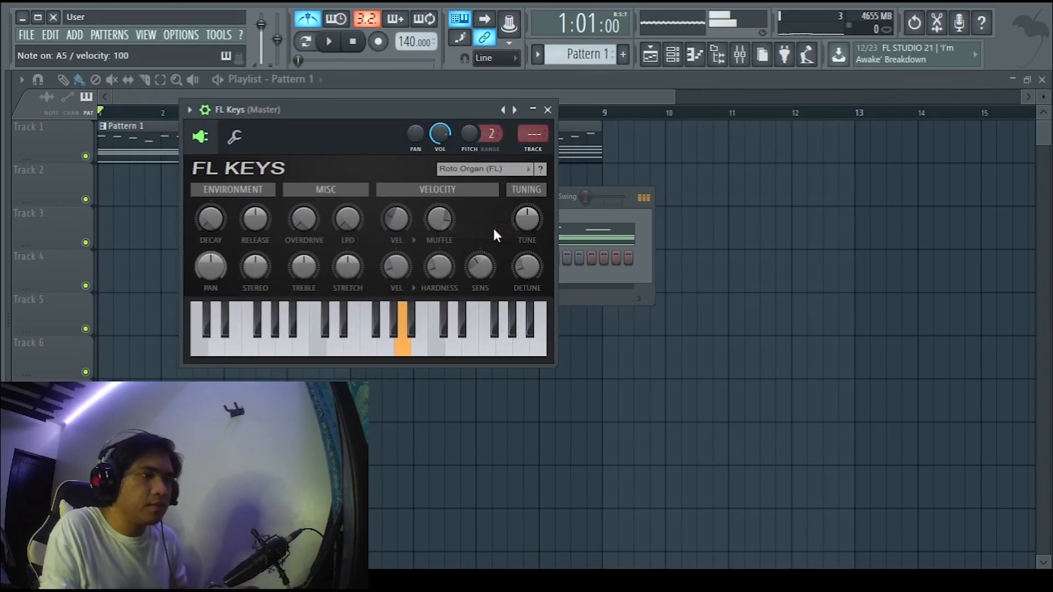
click(547, 110)
Paste the chords into the FL Keys piano roll, transpose them up one octave, and deselect the notes
right_click(399, 265)
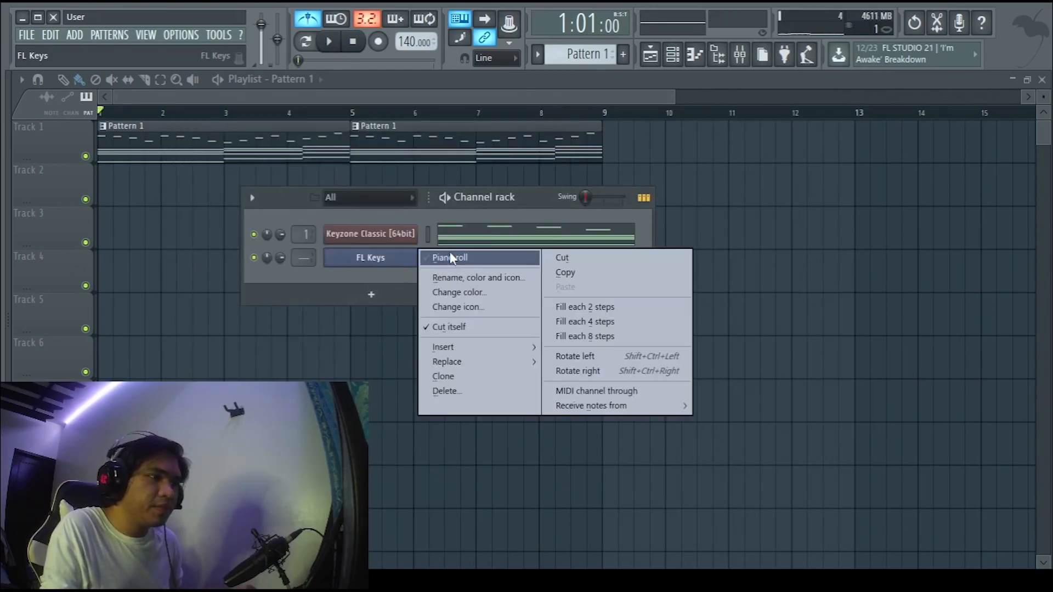
click(450, 253)
key(ctrl+v)
key(space)
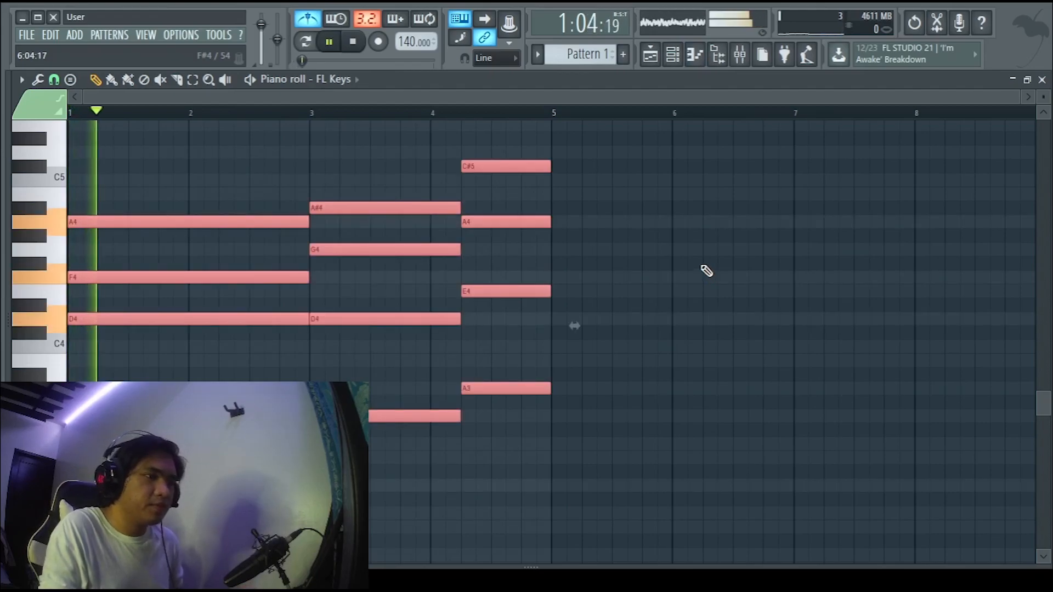
key(space)
key(ctrl+Up)
key(space)
key(ctrl+d)
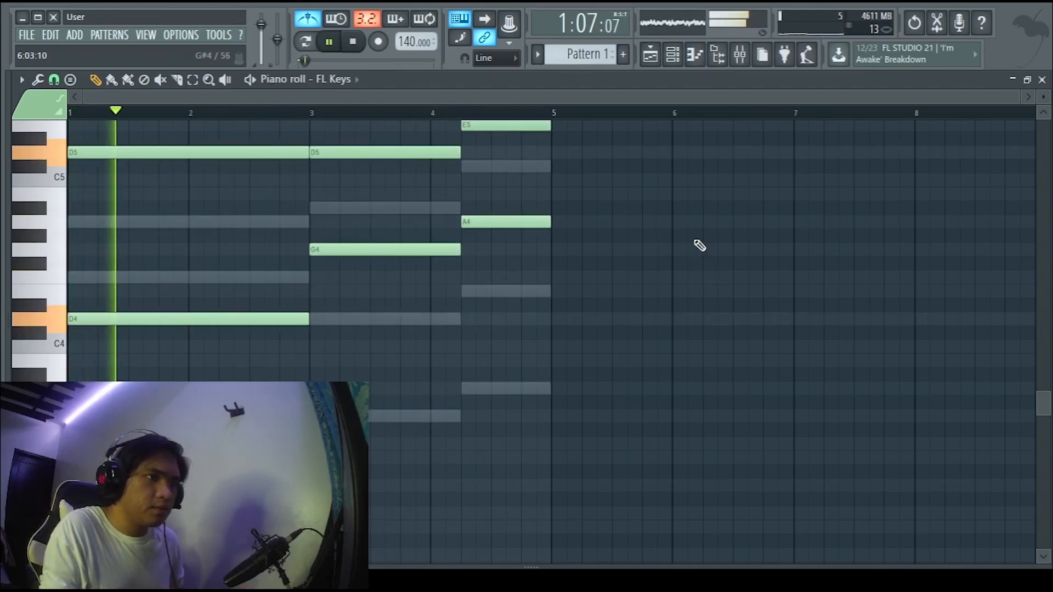
Listen to the layered pattern in the playlist and stop playback
key(F5)
key(F6)
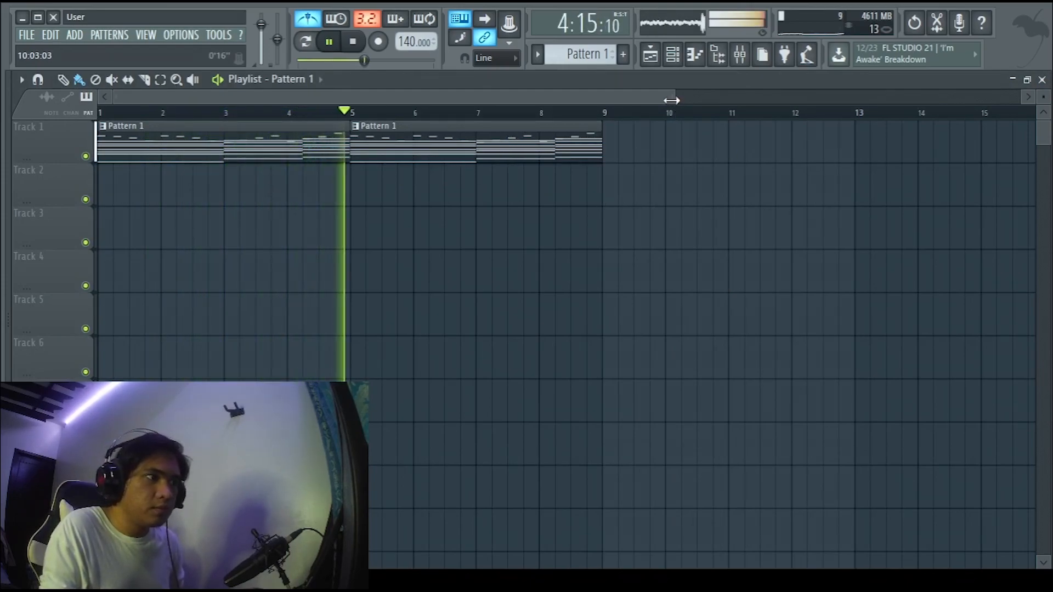
key(space)
With Pattern 1 selected, add a Harmless channel and load the Bells user preset
click(673, 54)
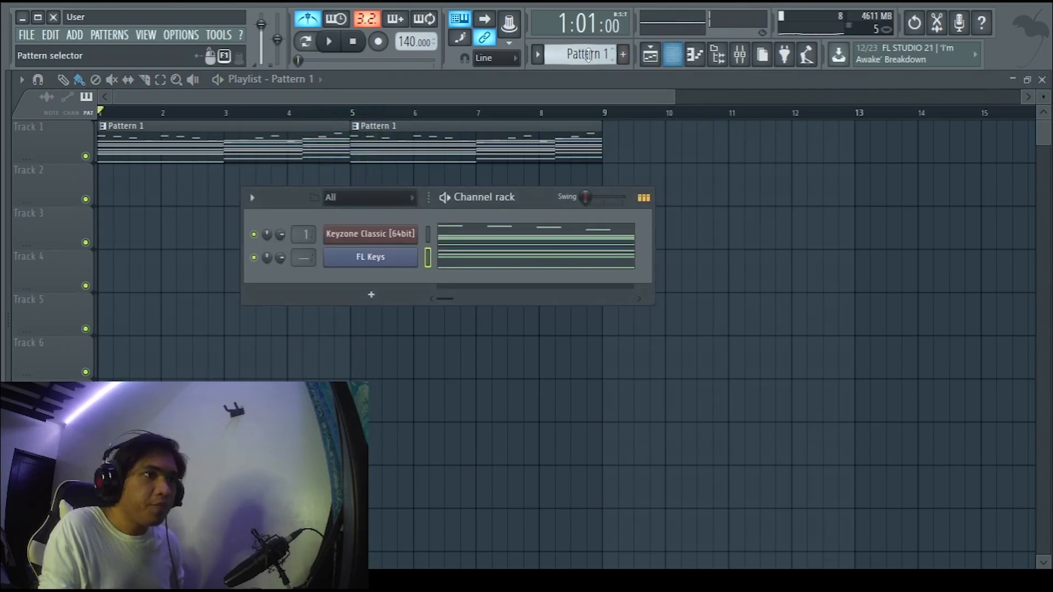
scroll(580, 60, down, 1)
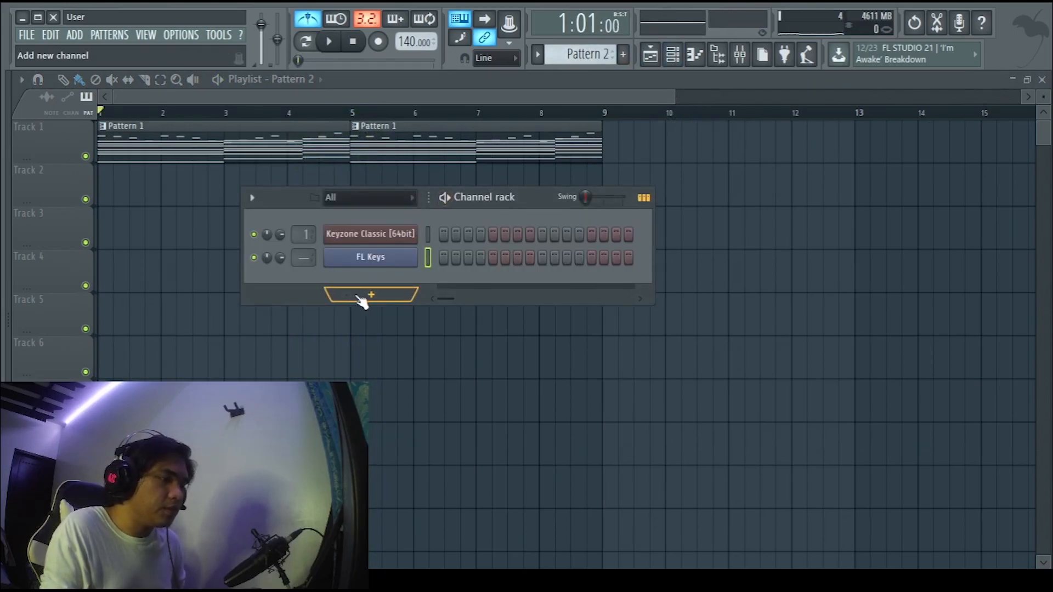
scroll(563, 55, up, 1)
click(329, 295)
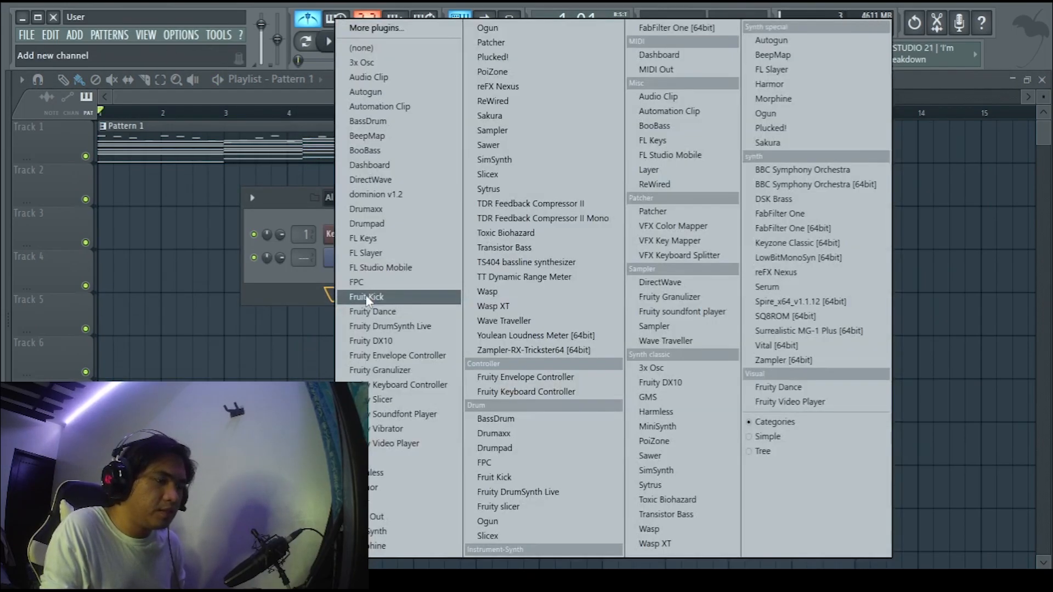
click(391, 472)
drag(511, 176, 623, 93)
right_click(739, 96)
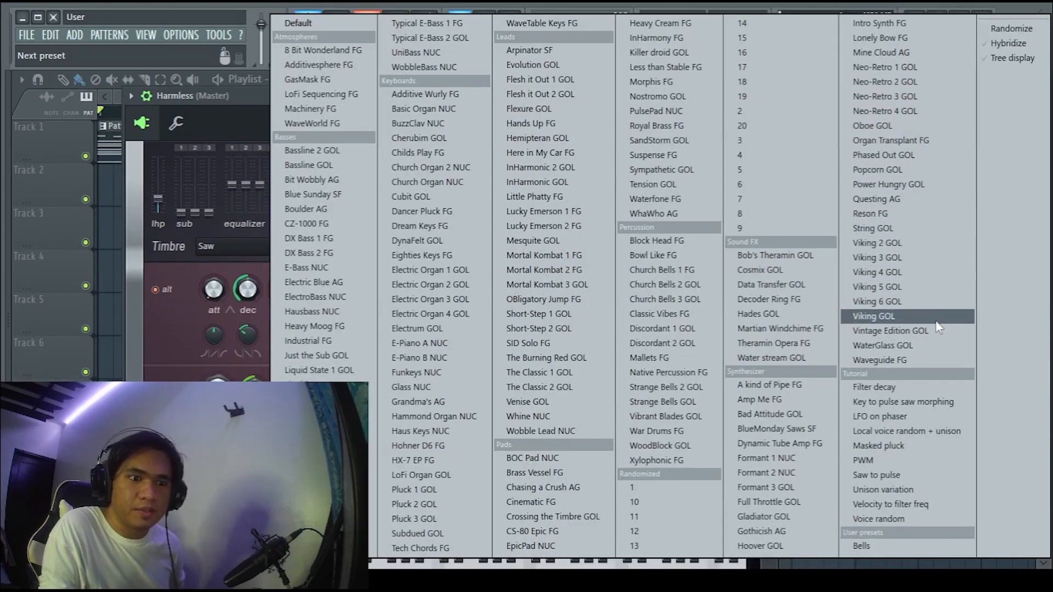
click(908, 547)
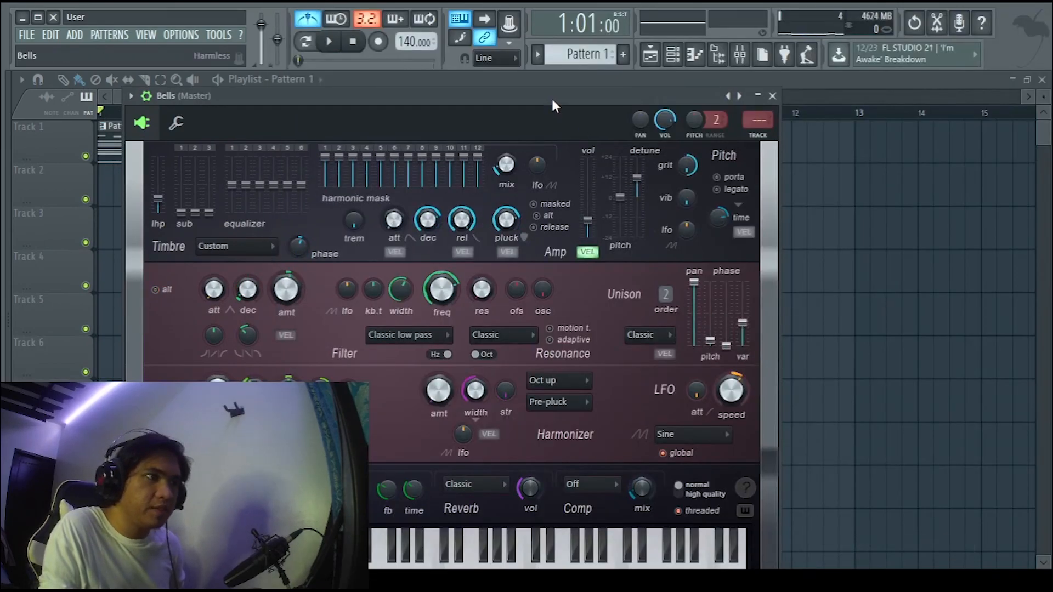
click(772, 96)
Open the Bells channel's piano roll and place a half-bar D6 note at the start of bar 1
right_click(384, 288)
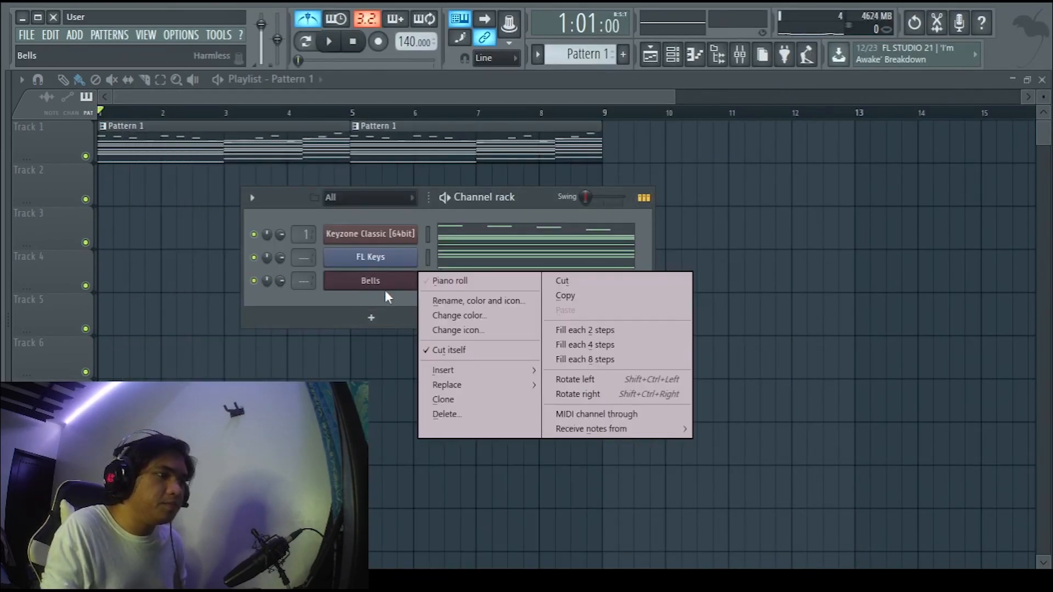
click(445, 279)
right_click(120, 236)
scroll(74, 186, down, 4)
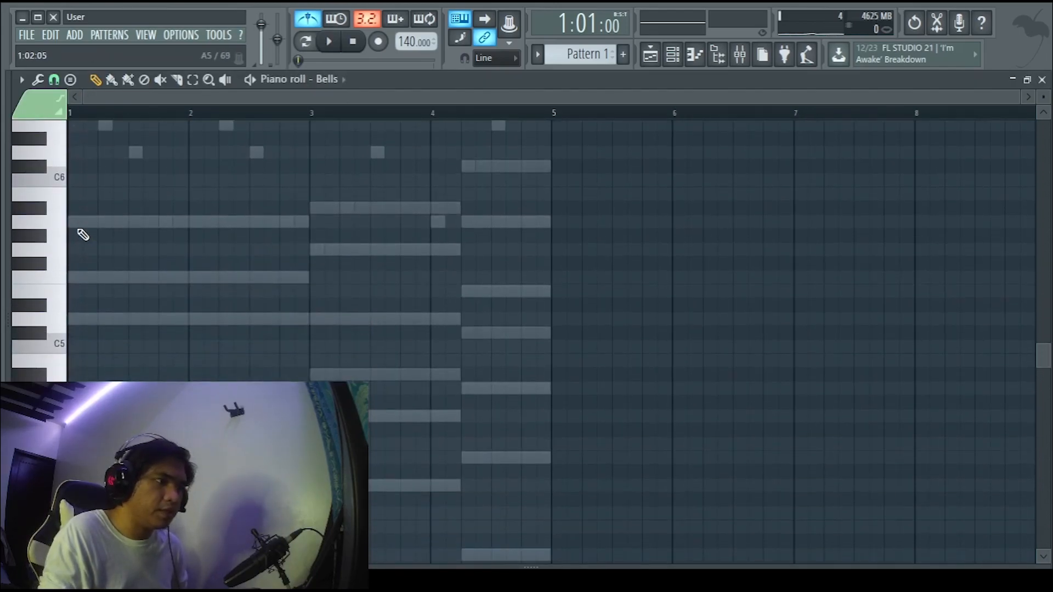
scroll(89, 236, up, 1)
drag(90, 268, 61, 195)
key(space)
key(space)
drag(156, 198, 159, 198)
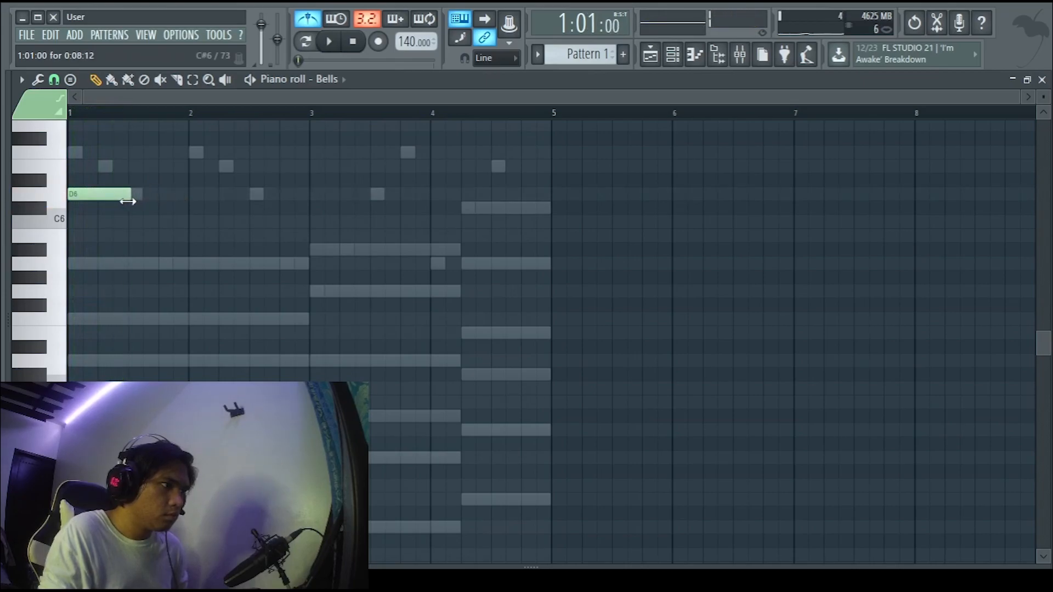
Add half-bar A5 and G5 notes after the D6 note and play back the bells melody
click(130, 251)
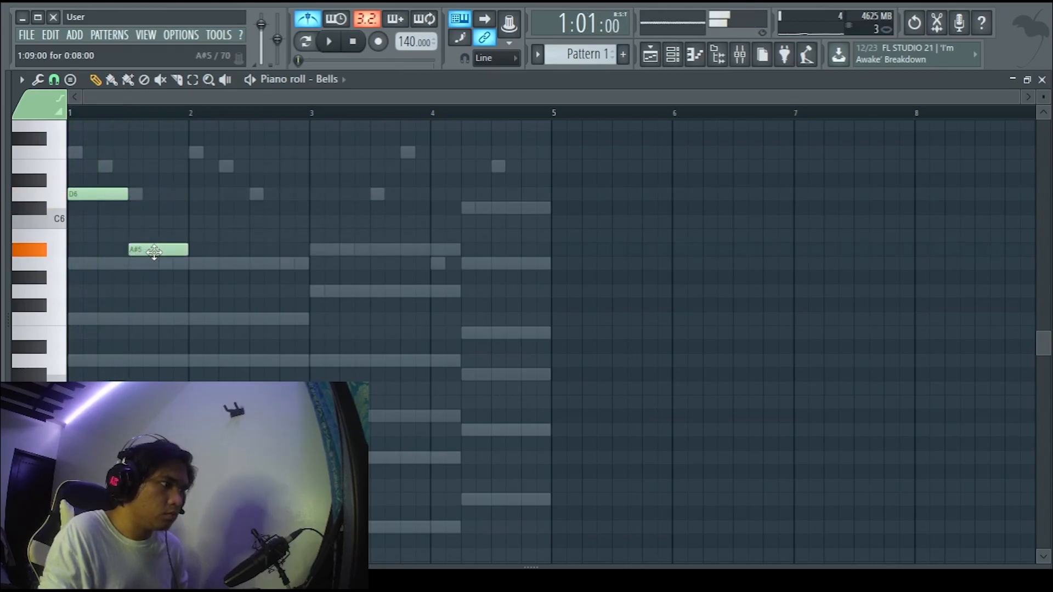
drag(154, 251, 184, 265)
click(229, 320)
drag(253, 319, 254, 289)
key(space)
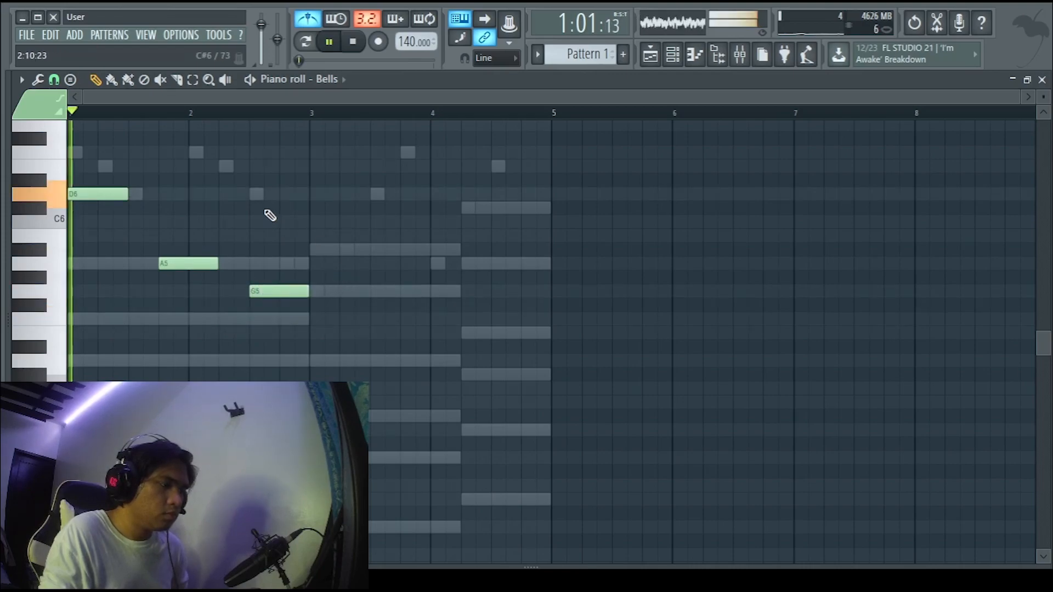
key(space)
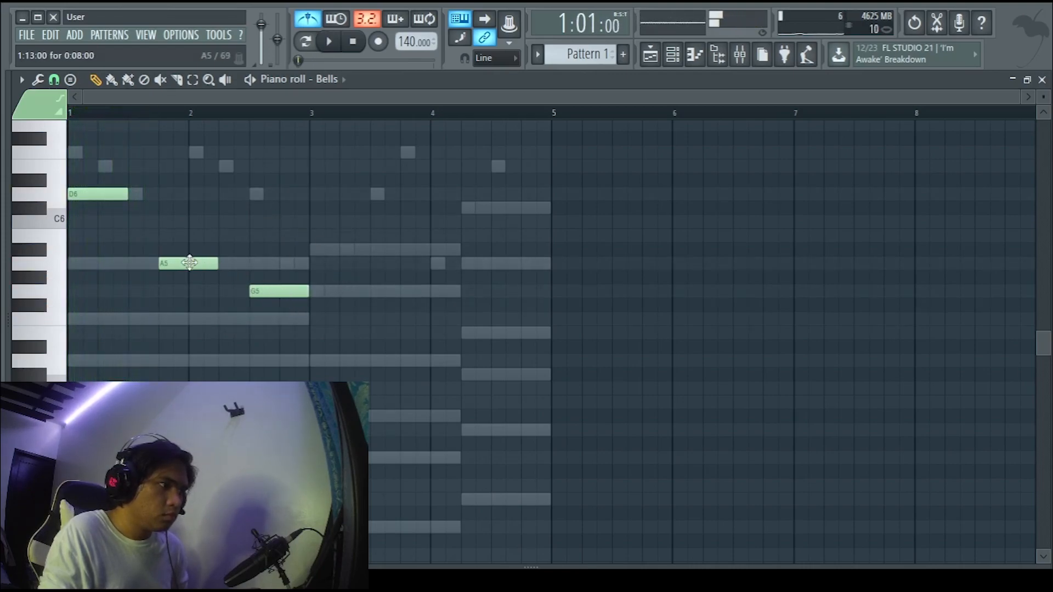
Move the A5 note to the start of bar 2 and the G5 note to the start of bar 3, then listen
drag(216, 265, 338, 299)
key(space)
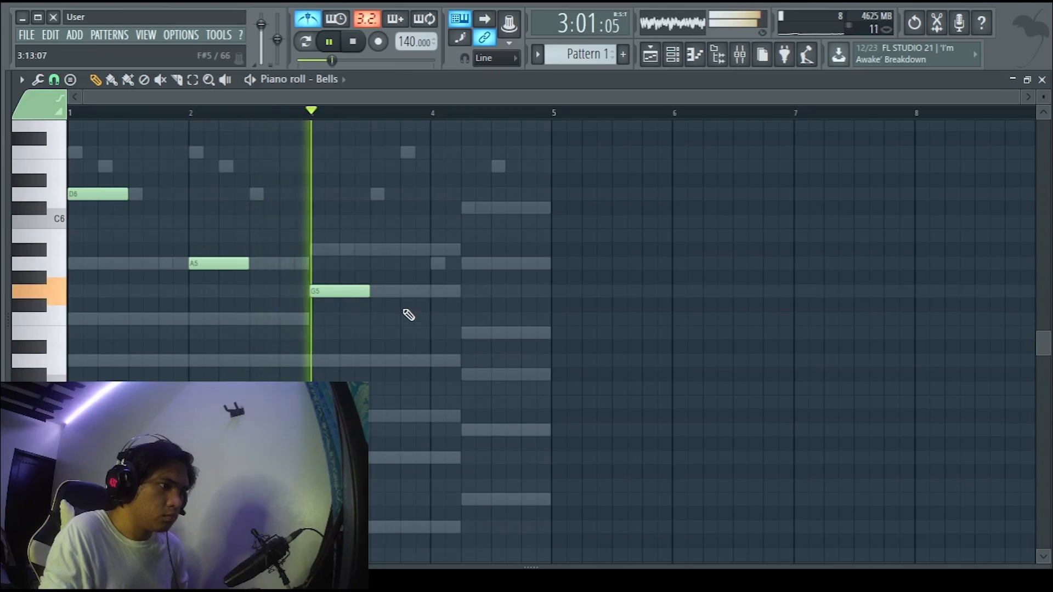
key(space)
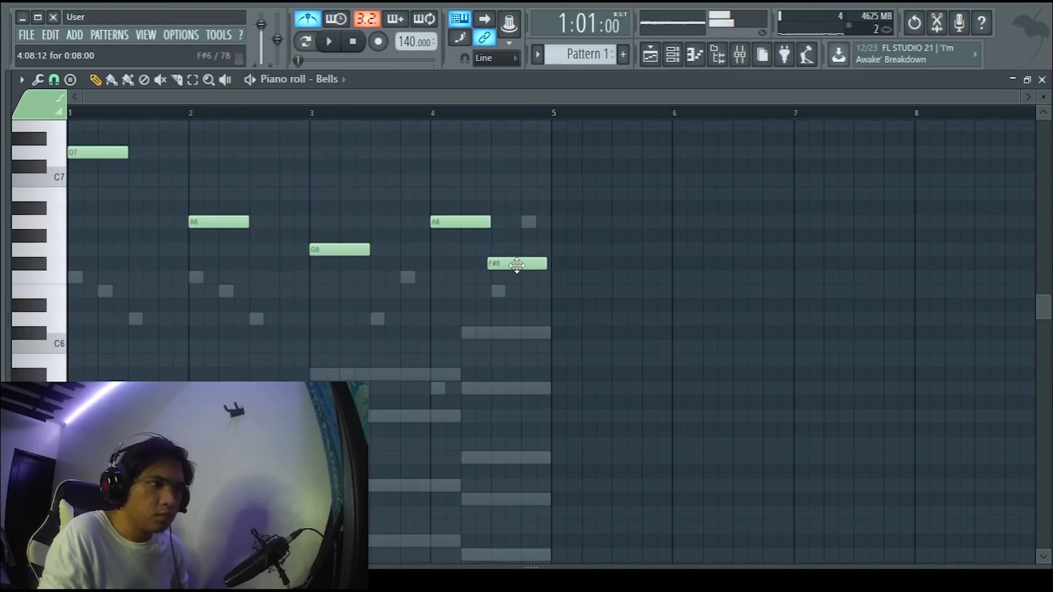
Align the last bells note with the end of bar 4, audition the melody, and lower that note to E6
mouse_move(516, 265)
mouse_down()
mouse_move(524, 295)
mouse_move(524, 276)
mouse_up()
key(space)
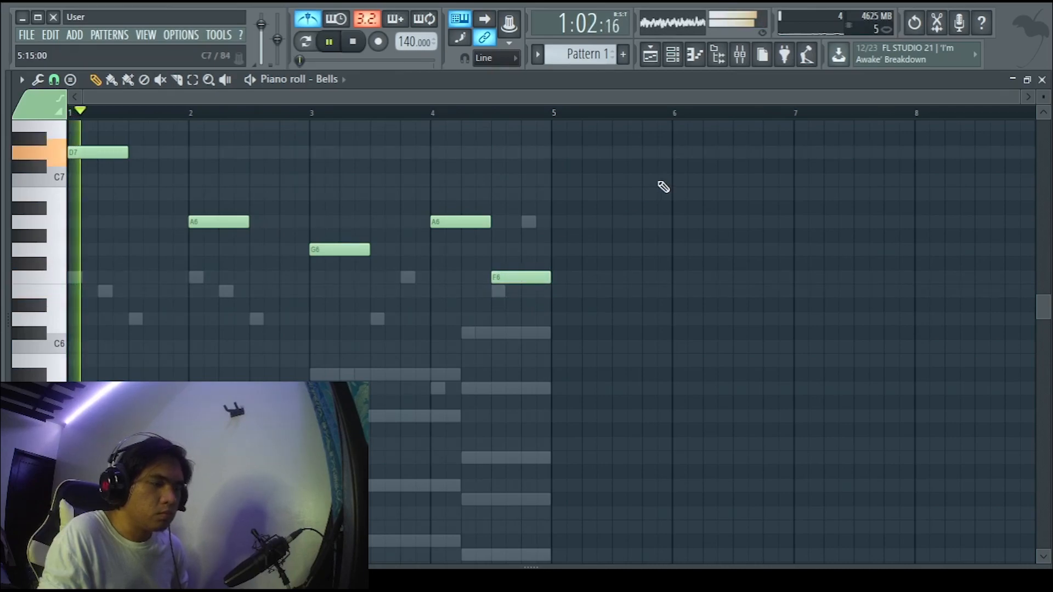
scroll(622, 214, up, 4)
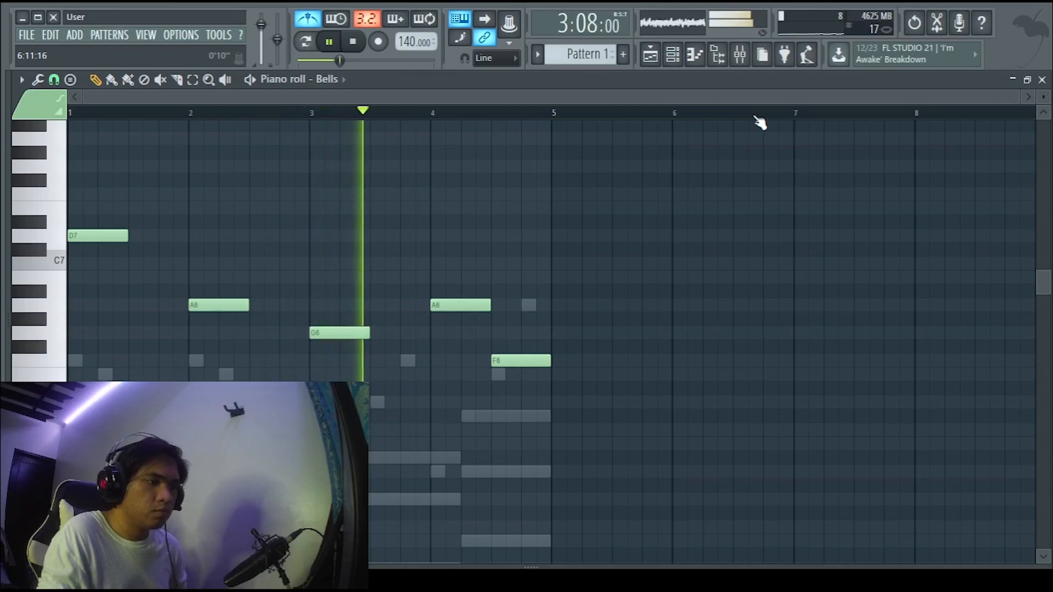
key(space)
drag(512, 365, 513, 379)
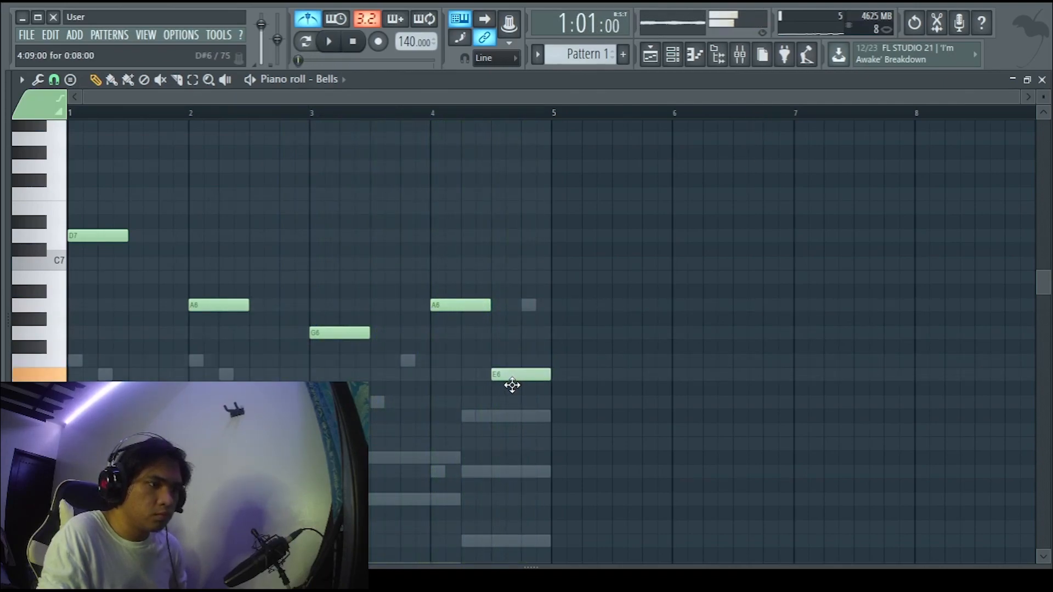
Close the Bells piano roll and split Pattern 1 by channel
click(1042, 80)
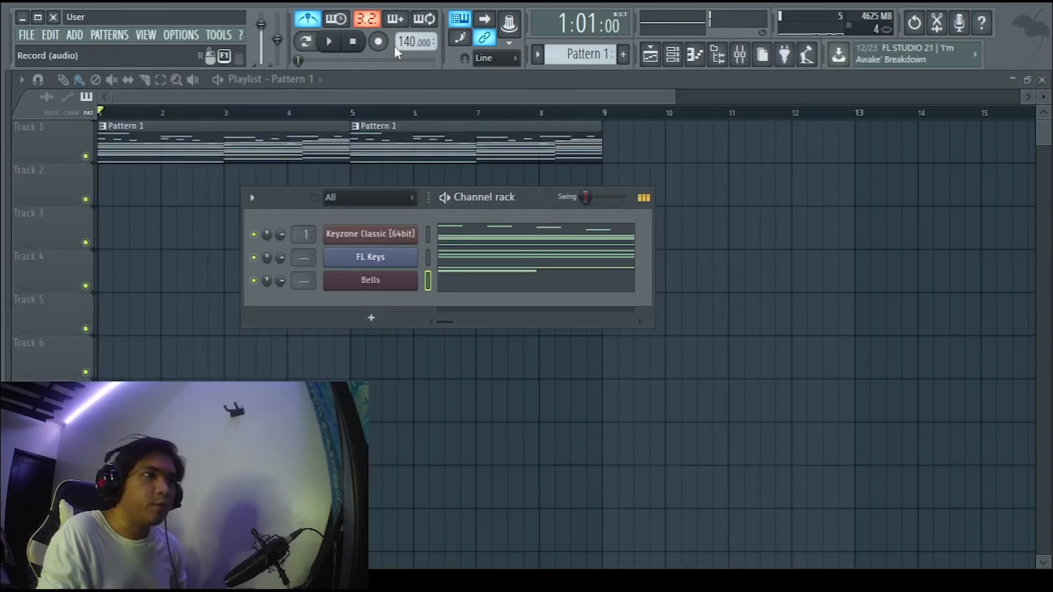
click(586, 54)
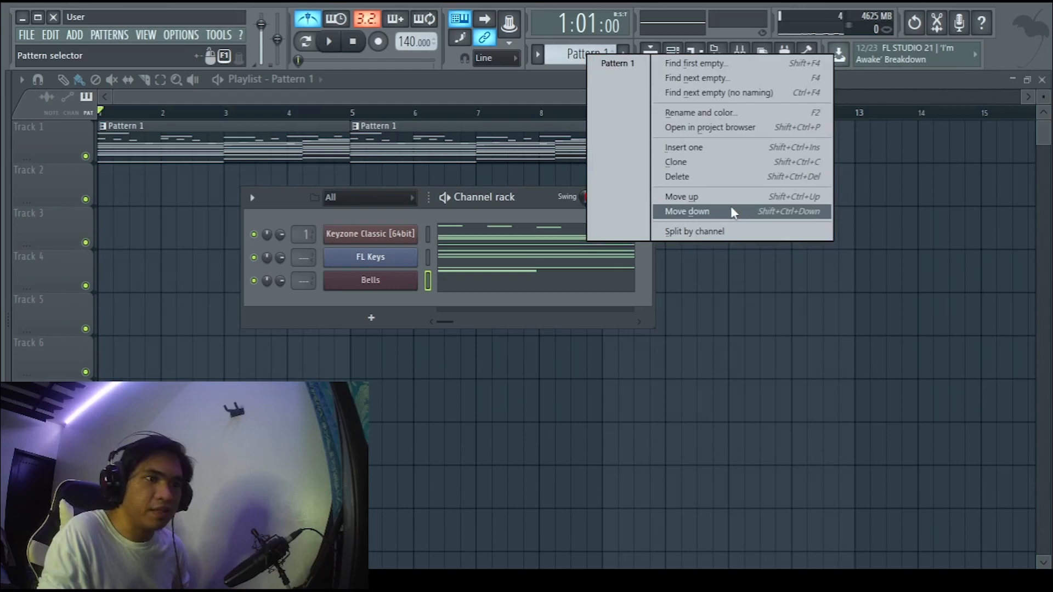
click(724, 231)
In the mixer, lower the Keyzone Classic and FL Keys faders during playback and set Bells to about -3.9 dB
key(F9)
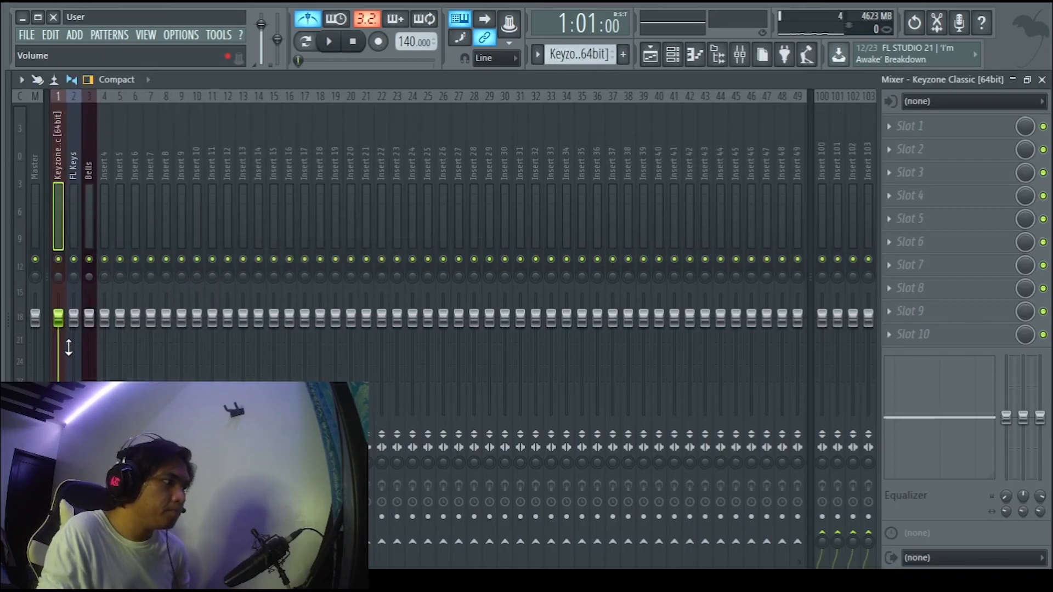
key(space)
drag(62, 324, 74, 365)
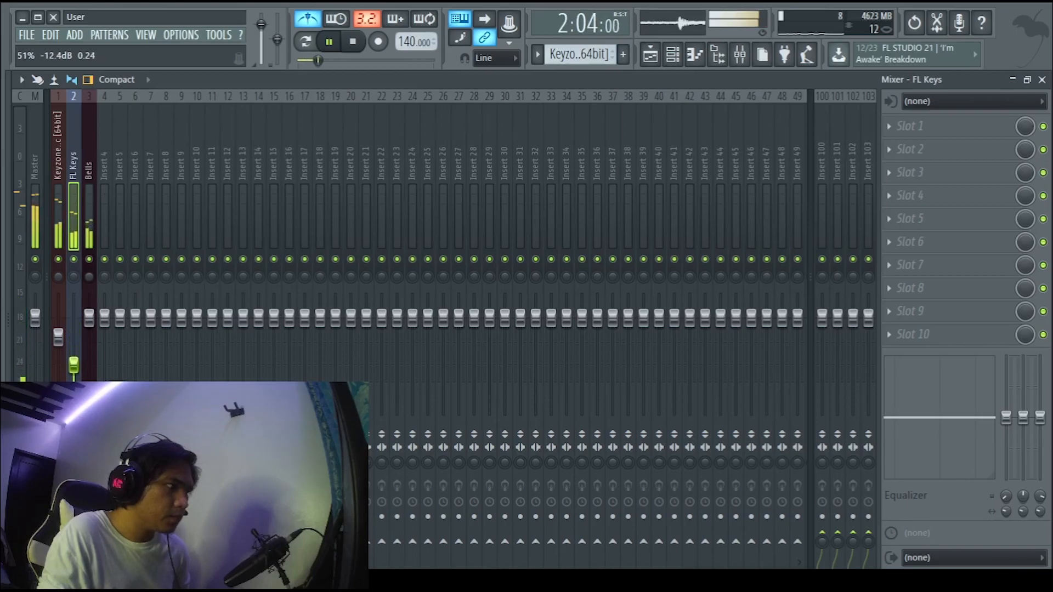
drag(90, 317, 90, 335)
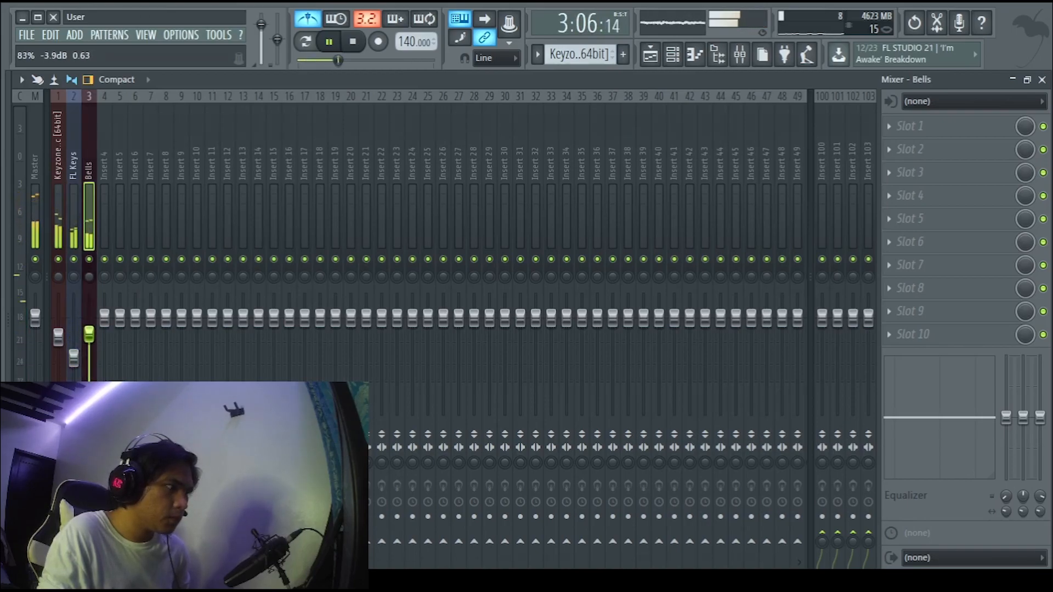
Lower the Keyzone Classic, FL Keys and Bells faders further while listening, and stop playback
click(50, 347)
click(11, 262)
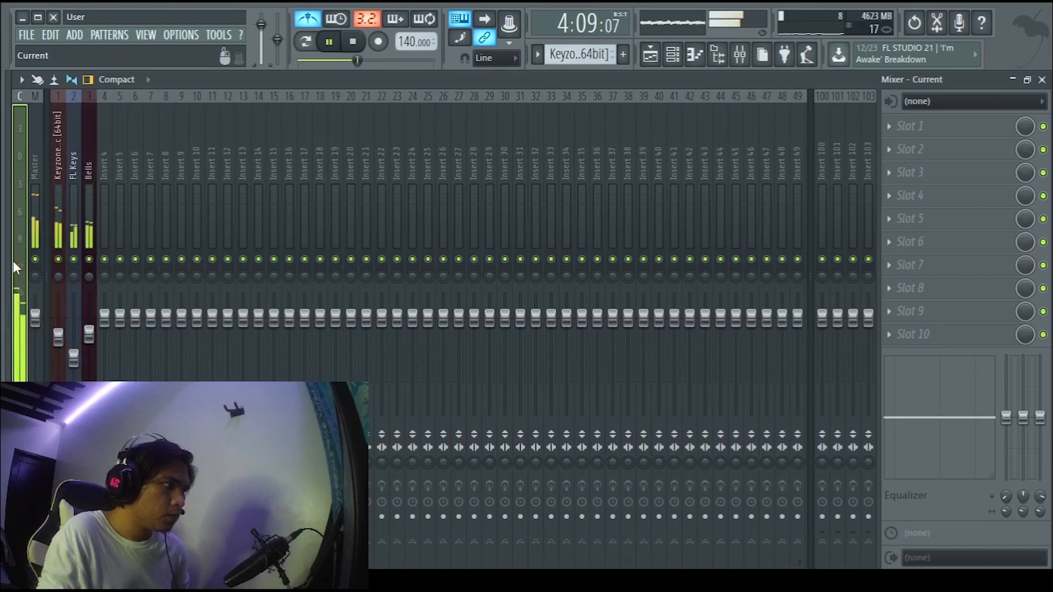
click(85, 167)
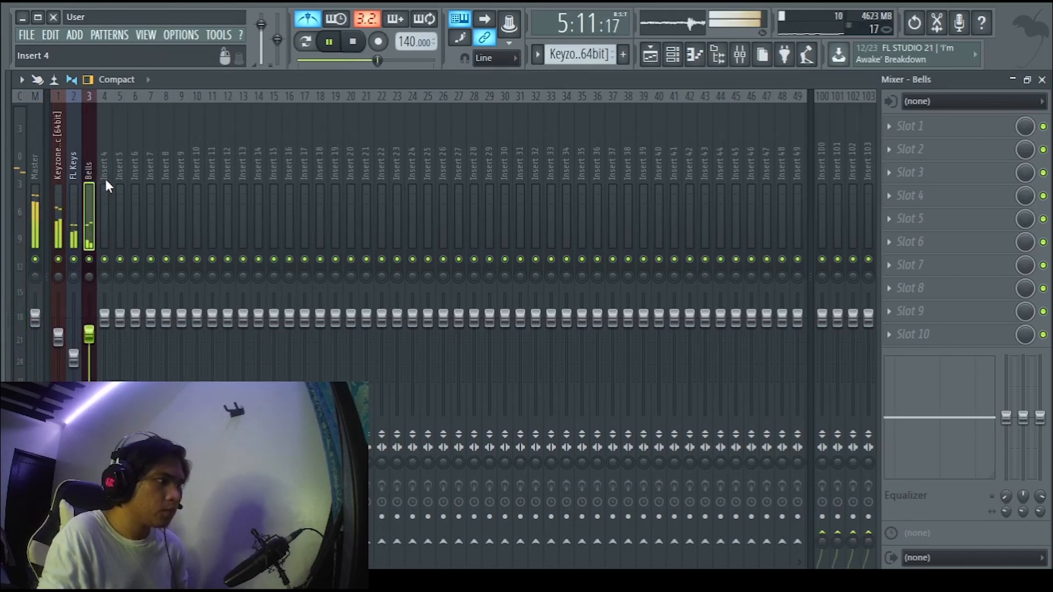
drag(74, 358, 93, 348)
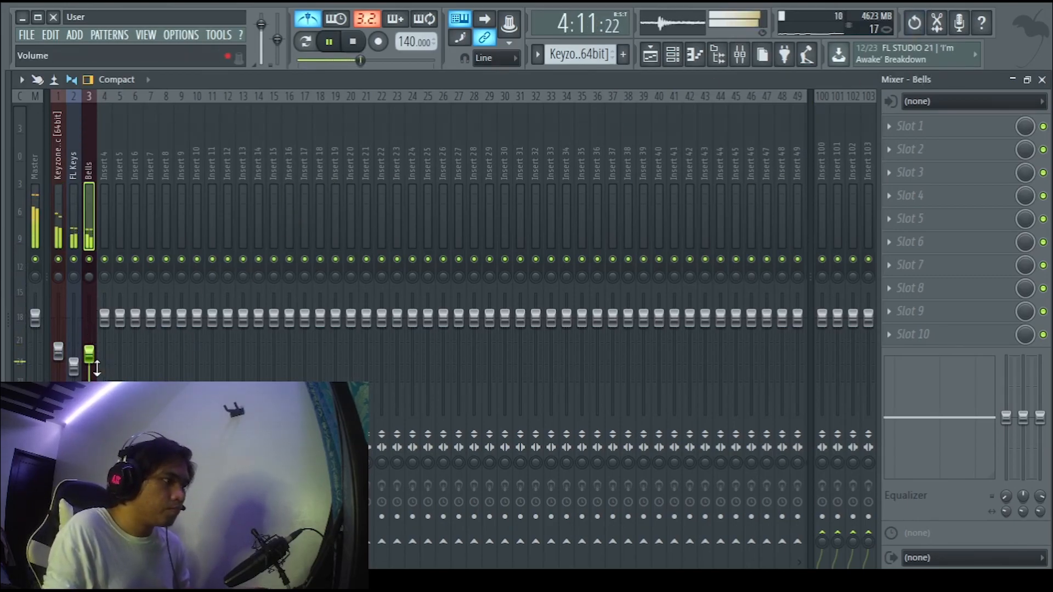
key(space)
Show note pan in the Bells piano roll and pan the second note mostly right and the third note fully right
key(F7)
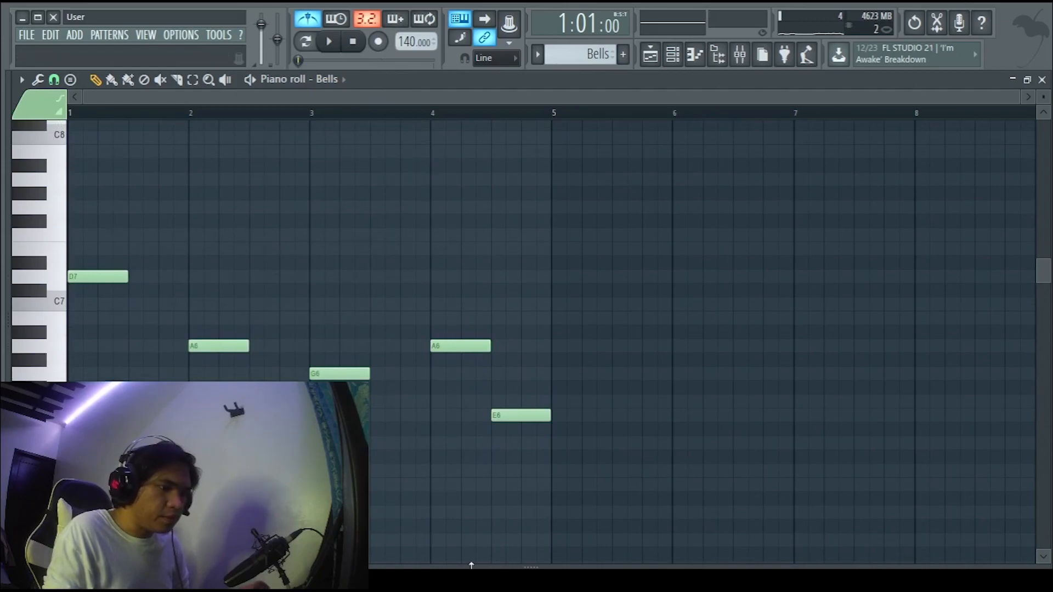
drag(534, 566, 532, 323)
click(42, 337)
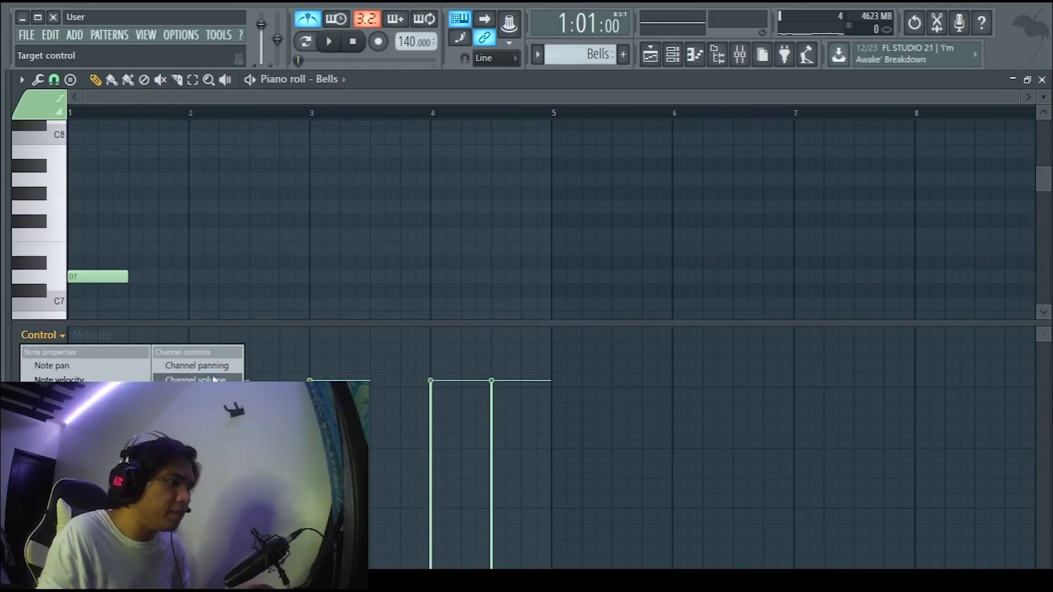
click(96, 363)
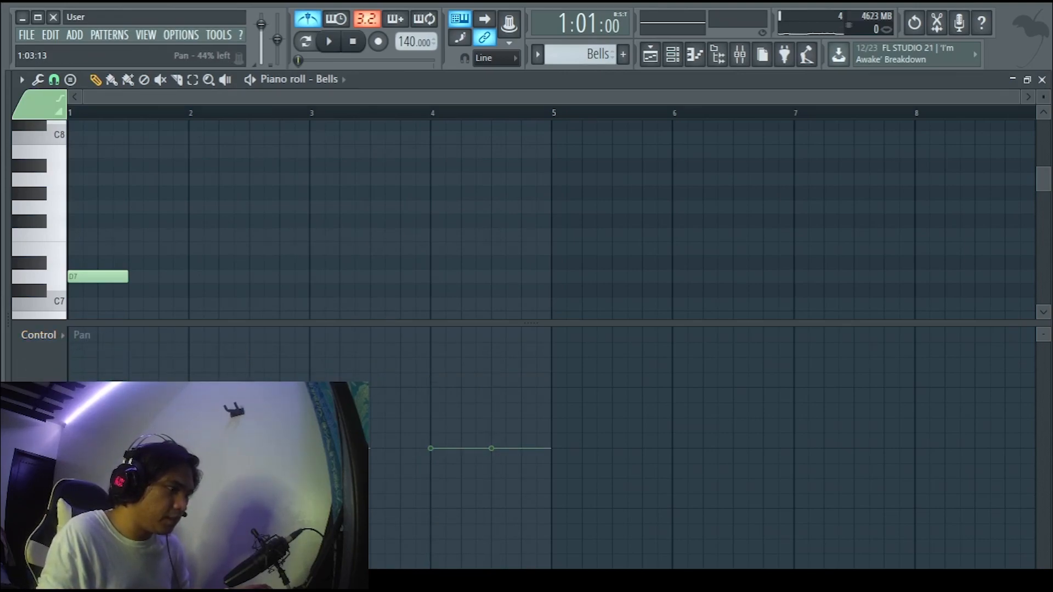
drag(208, 336, 208, 356)
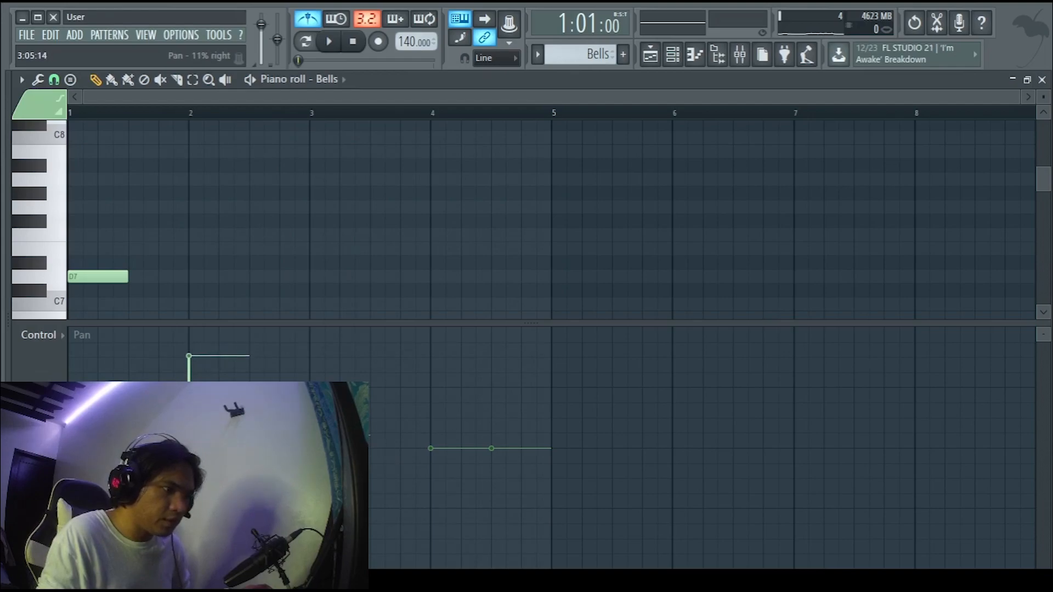
drag(339, 408, 332, 321)
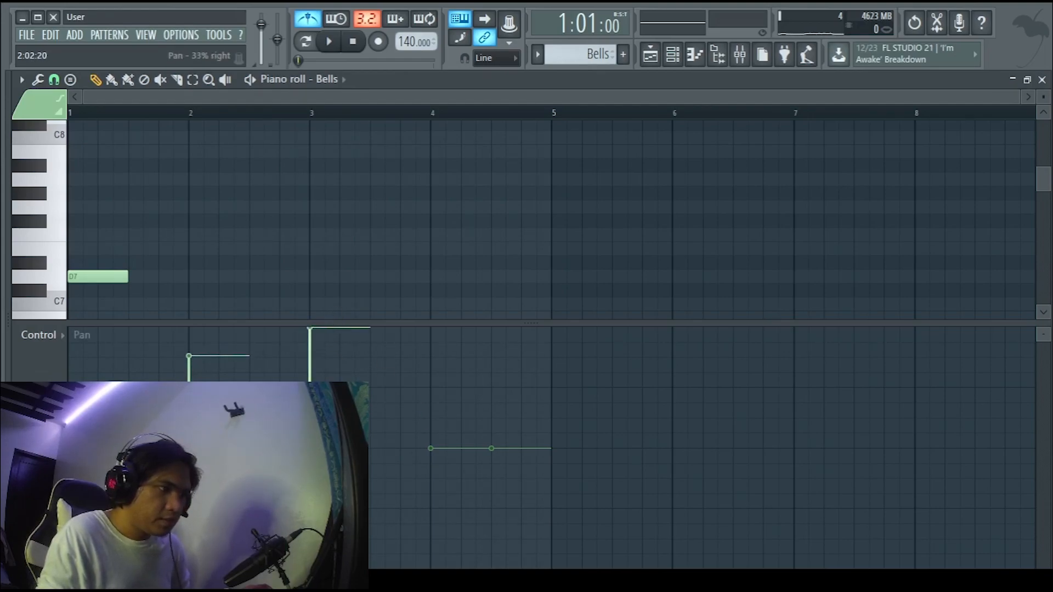
Pan the fourth bells note 100% left, the fifth almost fully right, and the second fully right
drag(459, 423, 438, 545)
drag(527, 444, 506, 394)
drag(442, 512, 439, 576)
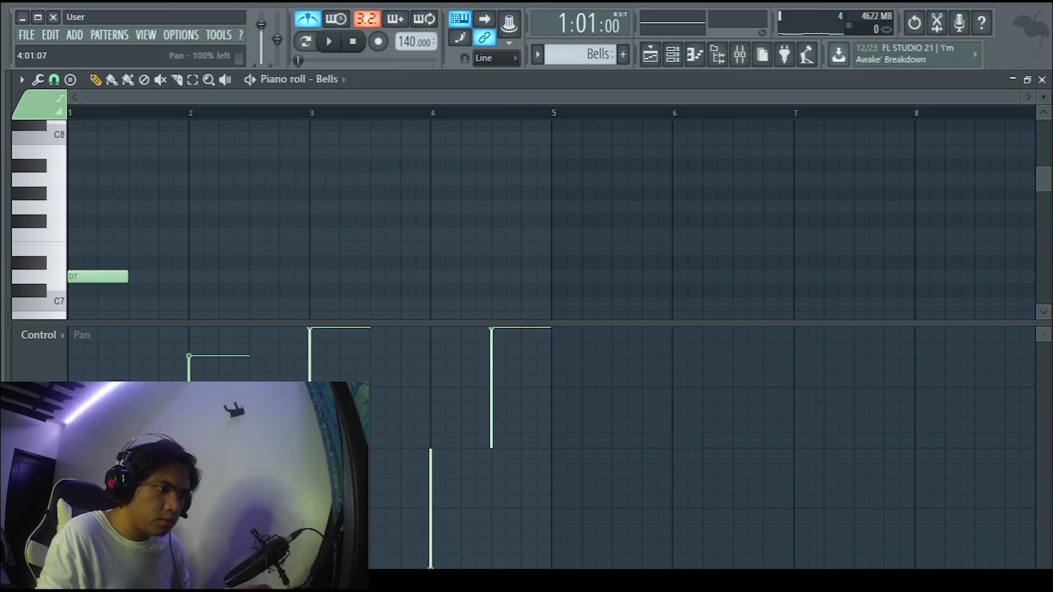
drag(505, 378, 495, 409)
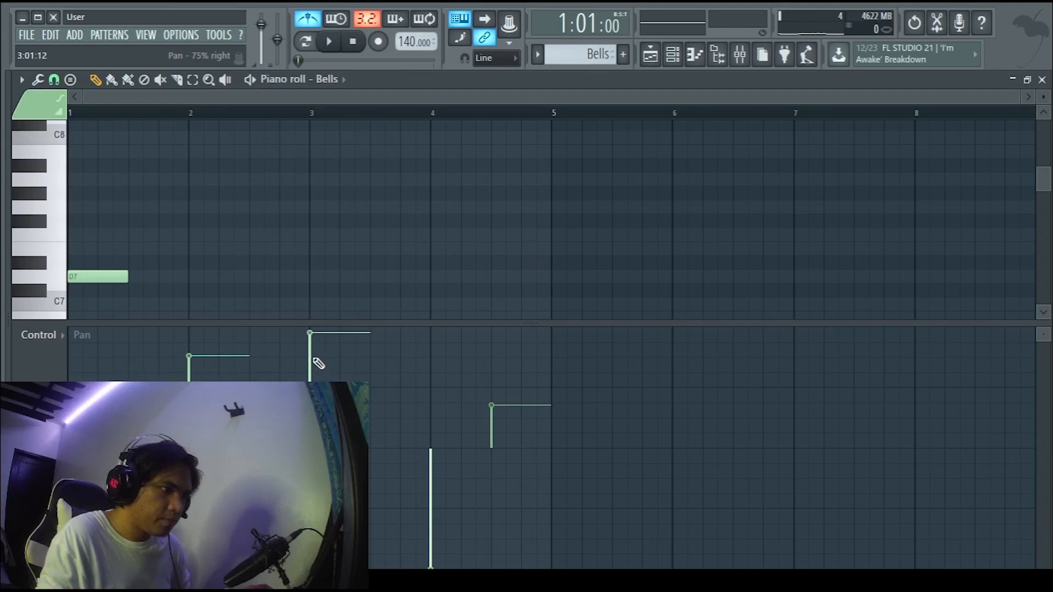
drag(504, 412, 508, 355)
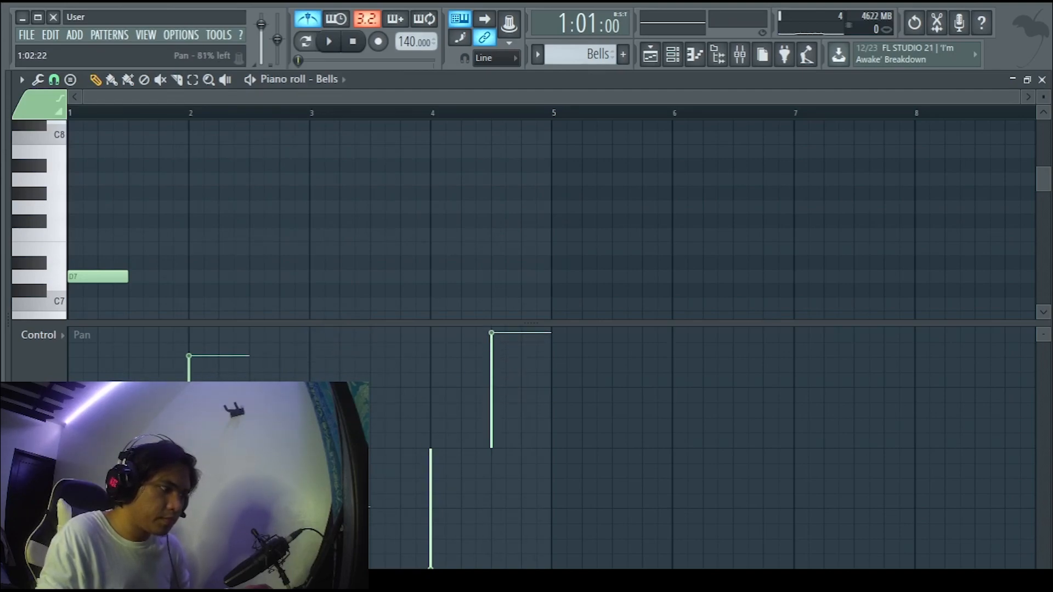
drag(214, 356, 215, 329)
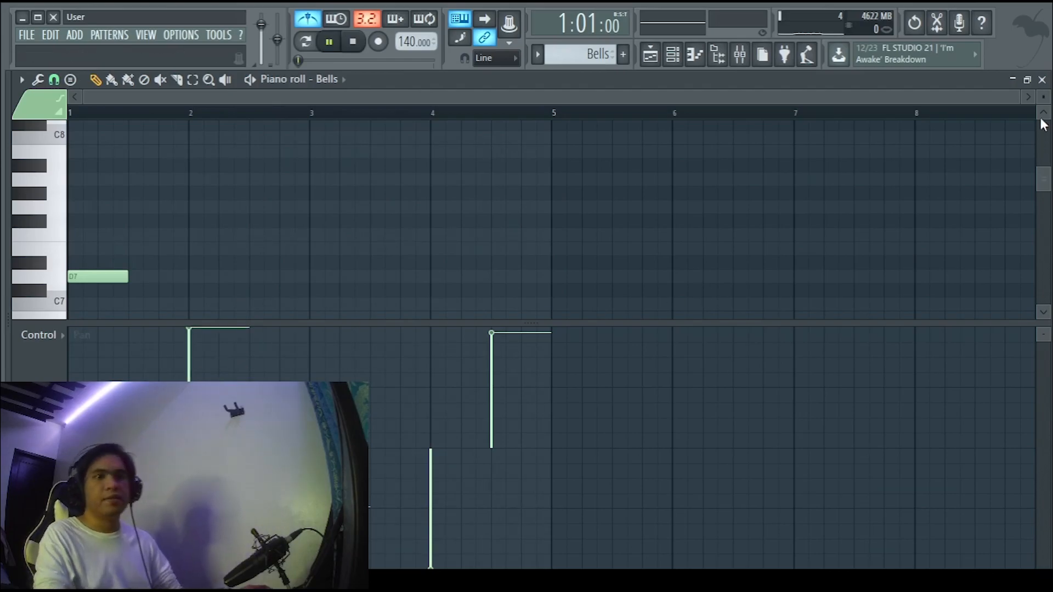
Play the split patterns in the playlist, turn the metronome off, and stop playback
key(space)
click(1042, 80)
key(F6)
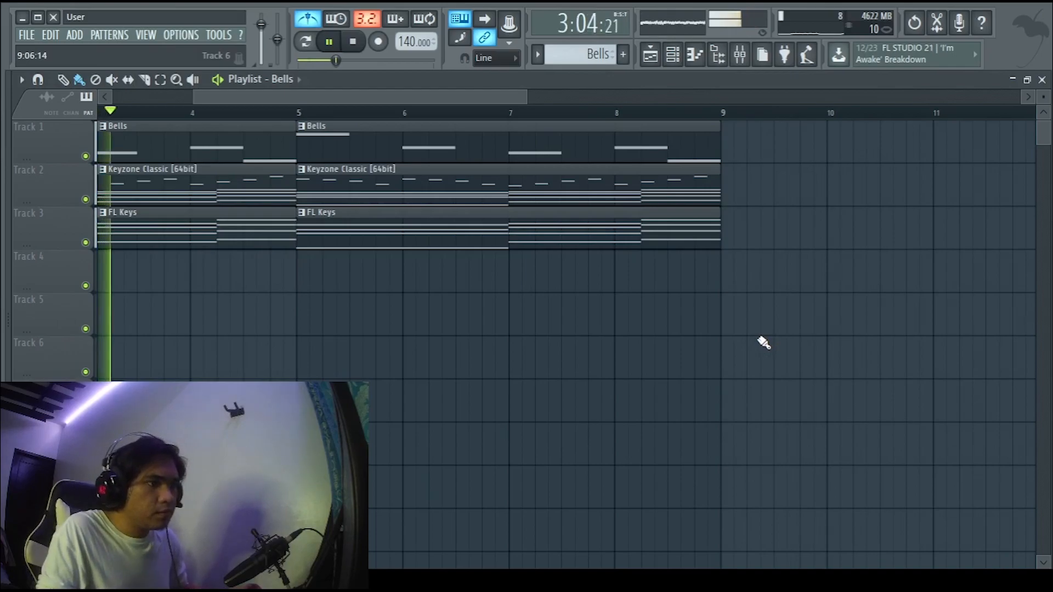
drag(422, 362, 536, 383)
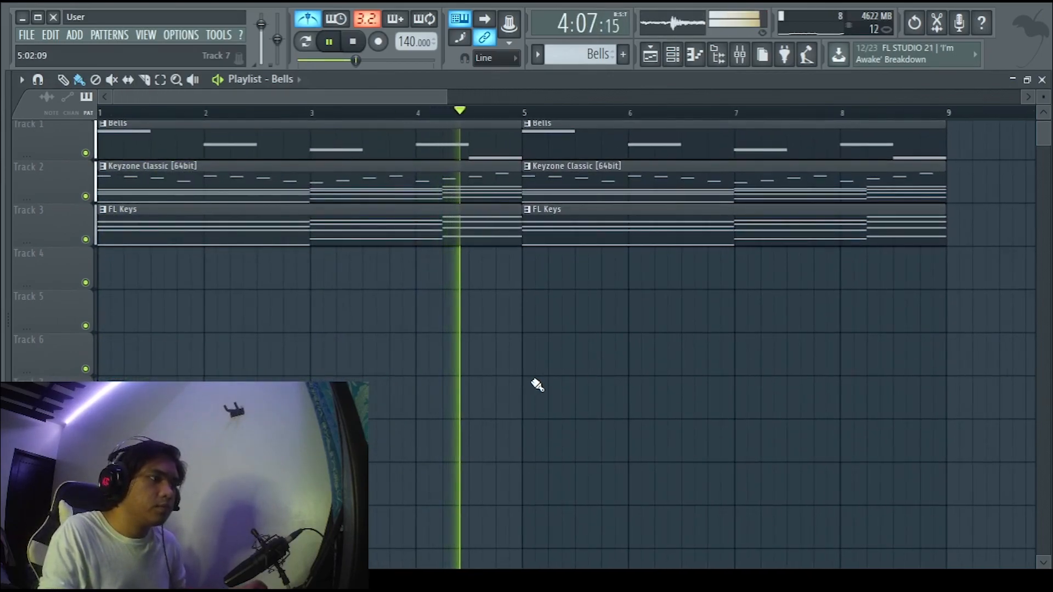
scroll(536, 384, down, 3)
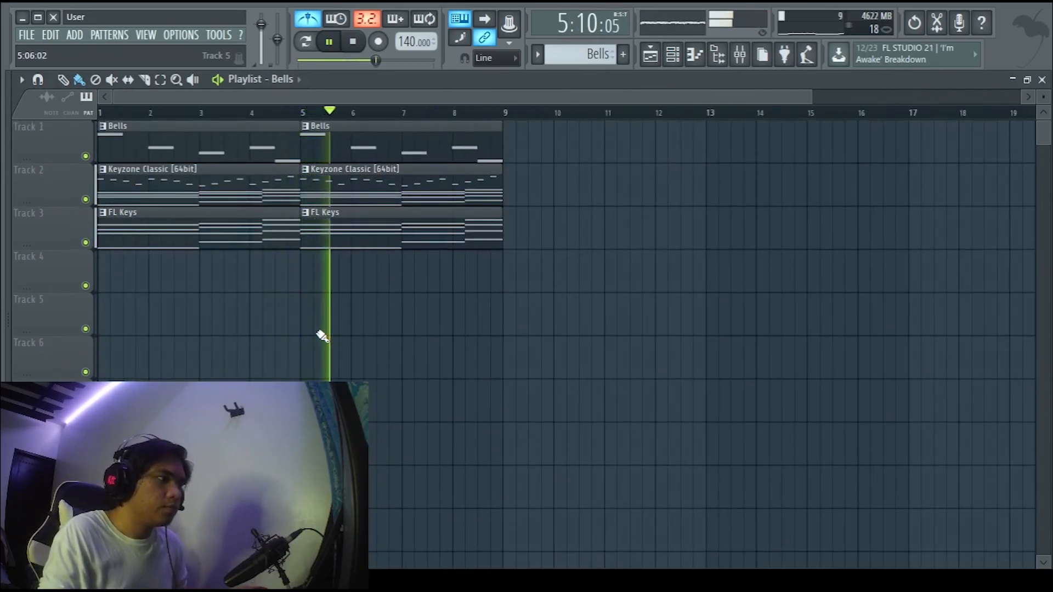
click(309, 18)
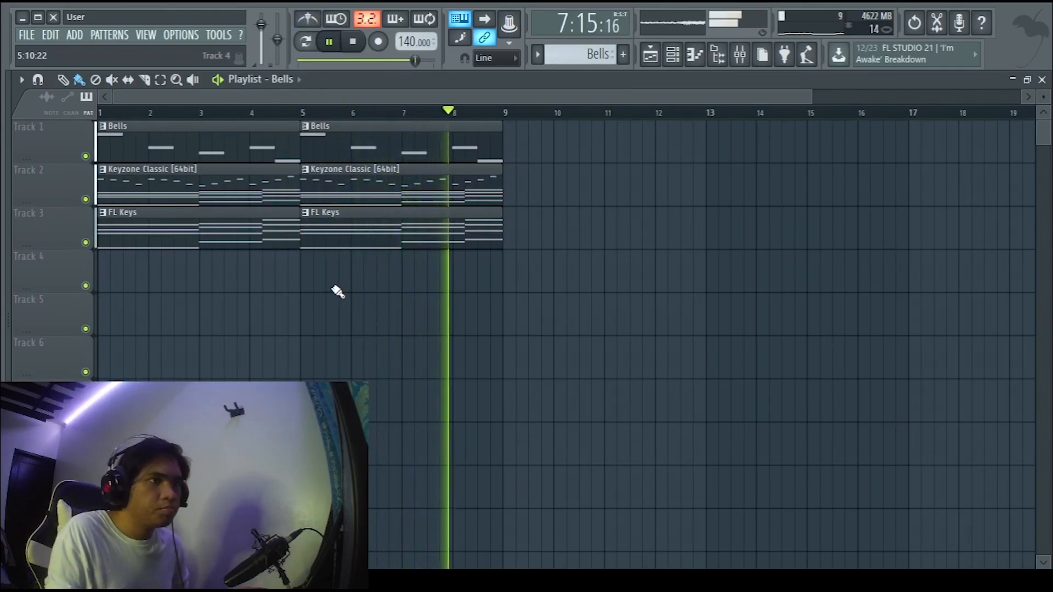
key(space)
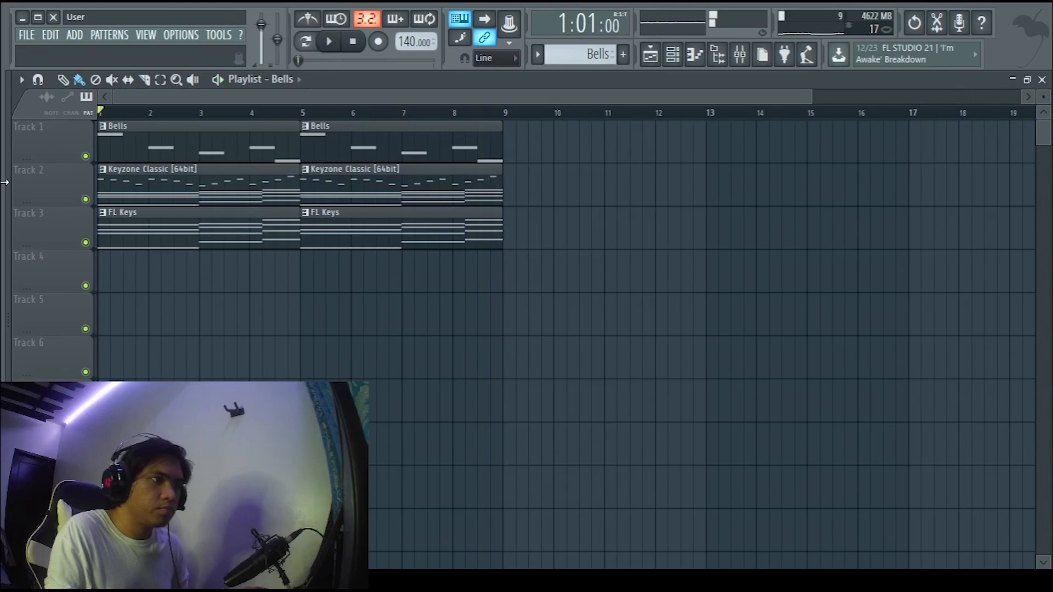
Look through the sample packs in the browser and open the Certified Producer pack to find drum sounds
click(6, 192)
click(42, 97)
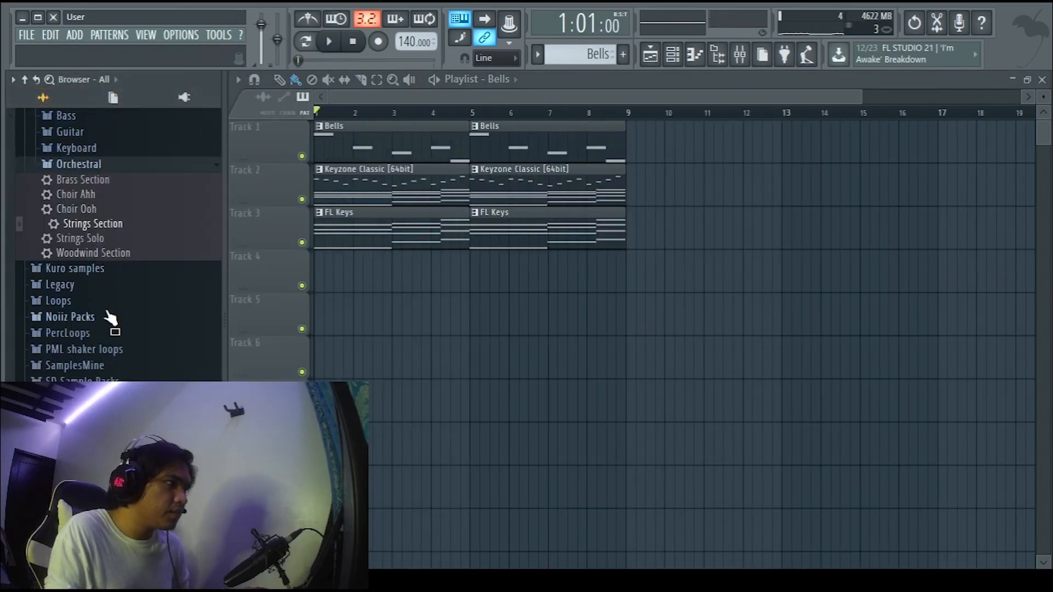
scroll(98, 285, up, 3)
click(100, 306)
click(83, 247)
scroll(101, 305, up, 5)
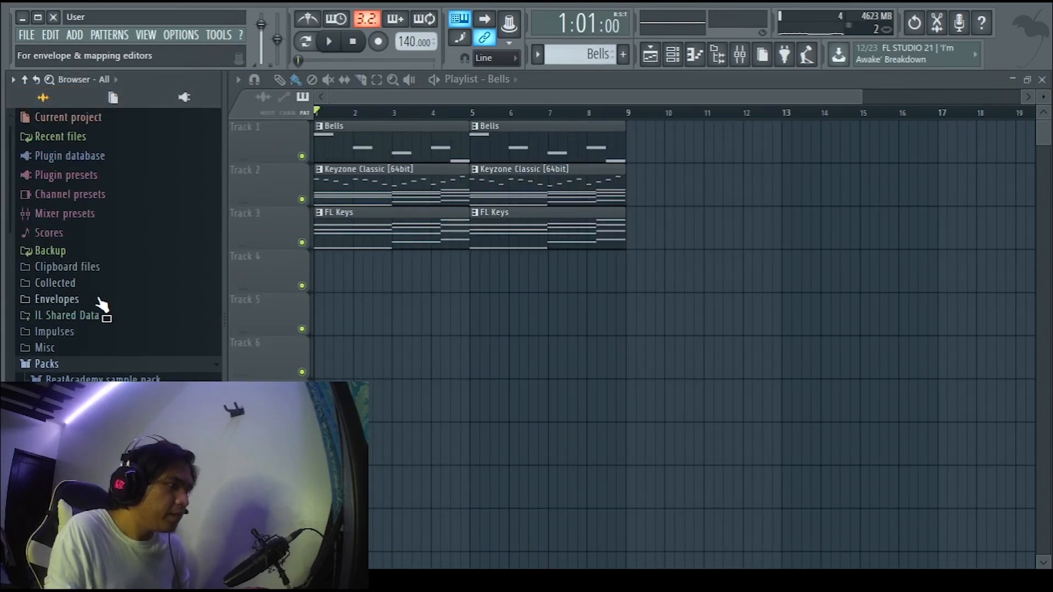
scroll(101, 301, down, 3)
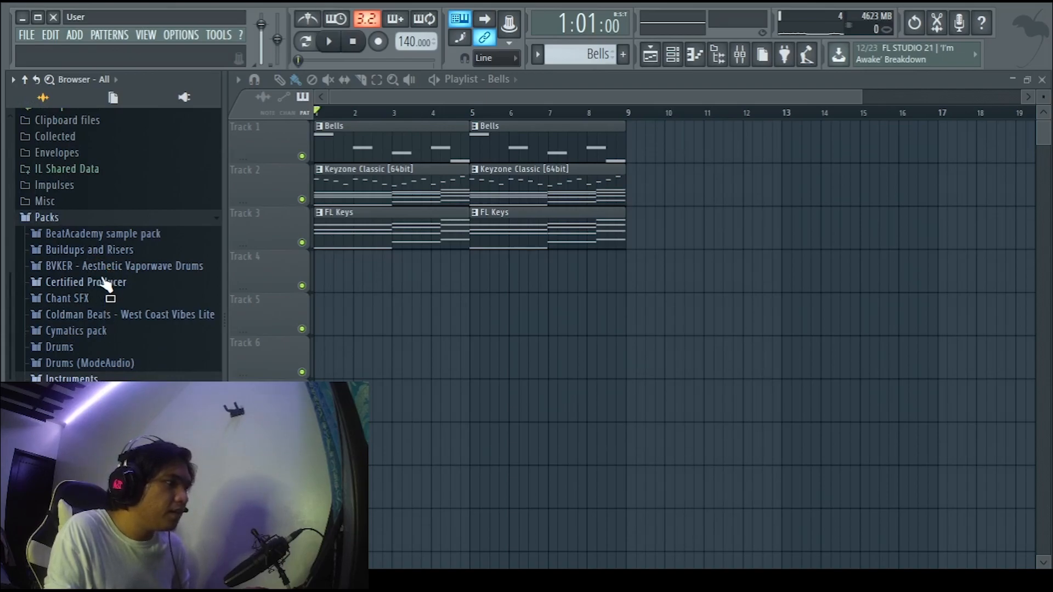
click(104, 284)
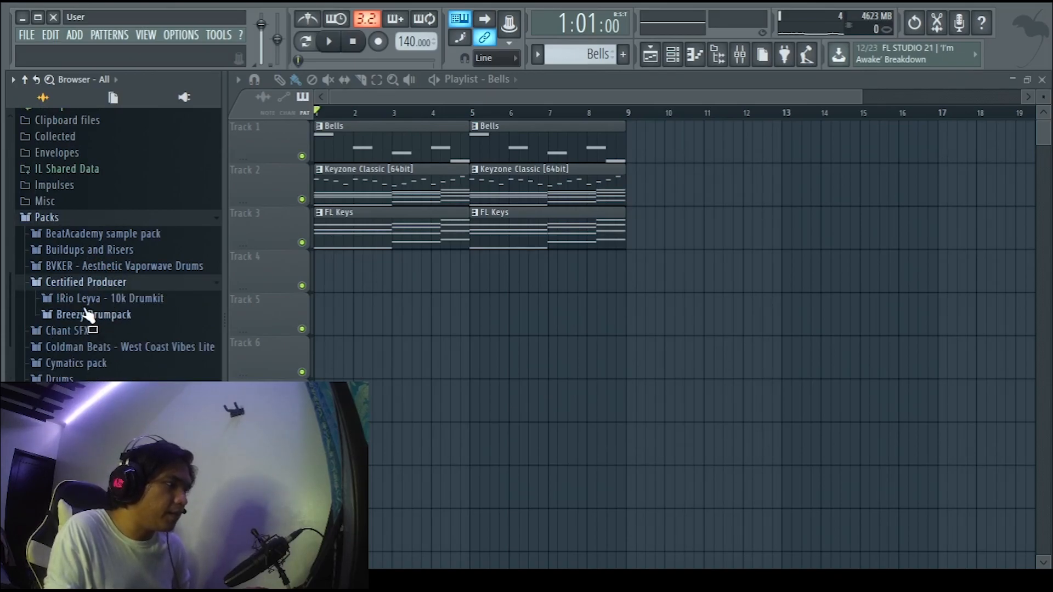
scroll(97, 305, down, 6)
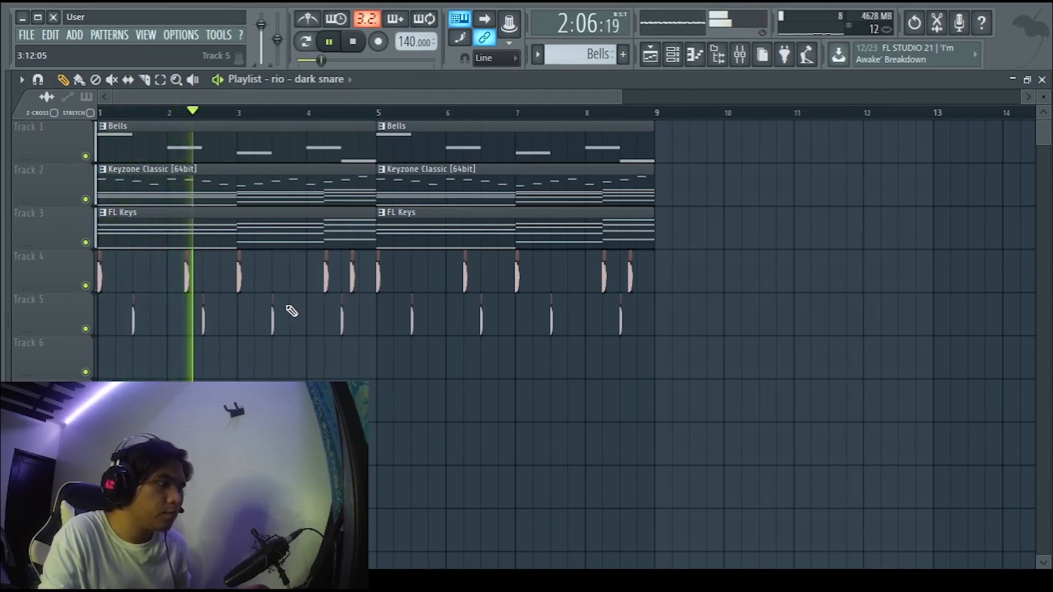
Select all kick and snare clips on Tracks 4 and 5 and move them down one track
drag(757, 251, 55, 365)
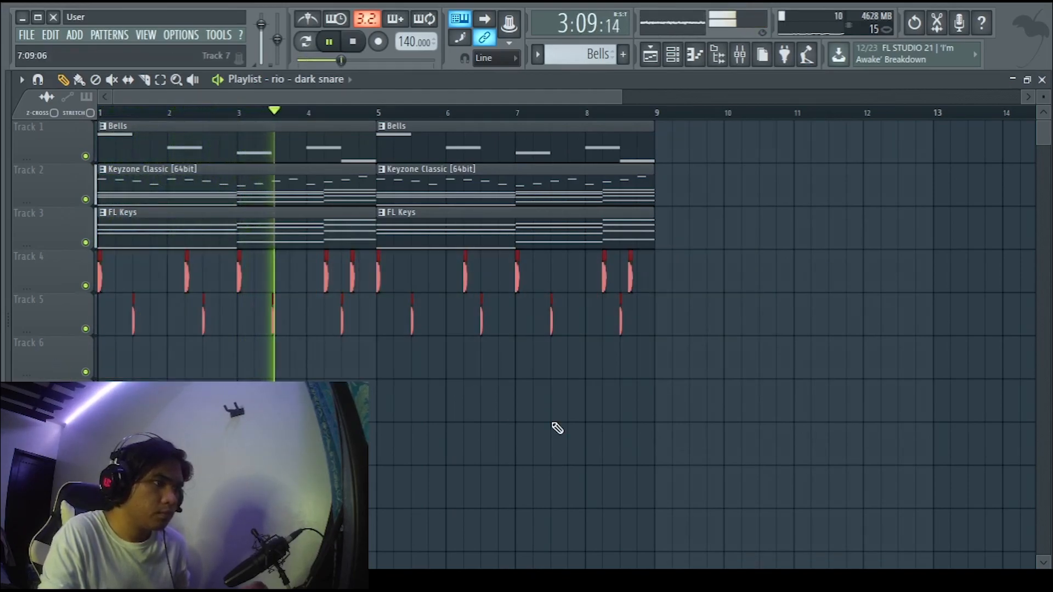
key(shift+Down)
ctrl+click(470, 422)
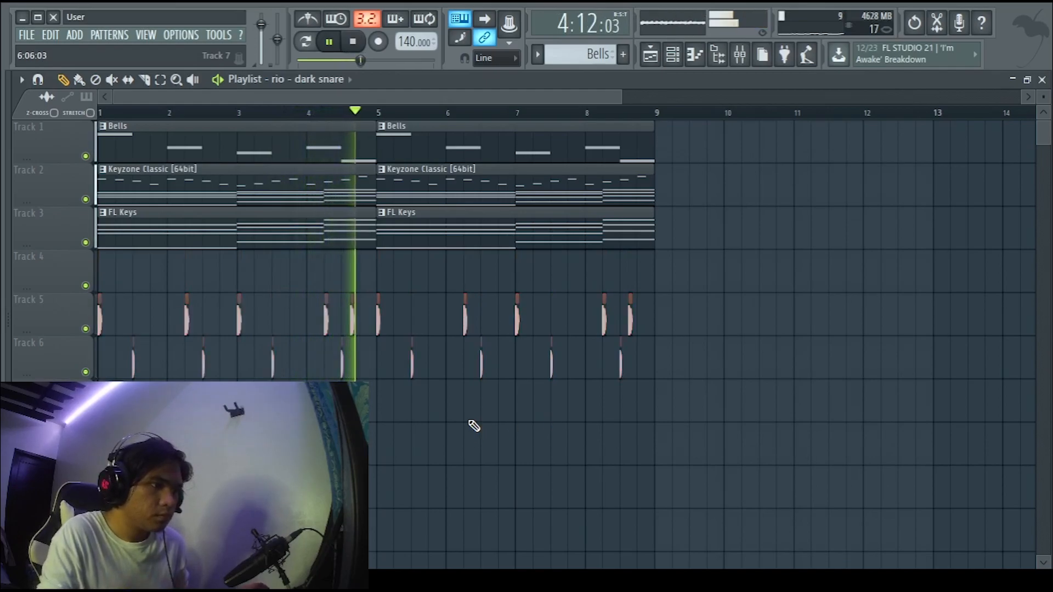
Add an extra kick on Track 5 early in bar 6, just before the existing kick, and play the arrangement
scroll(454, 324, up, 4)
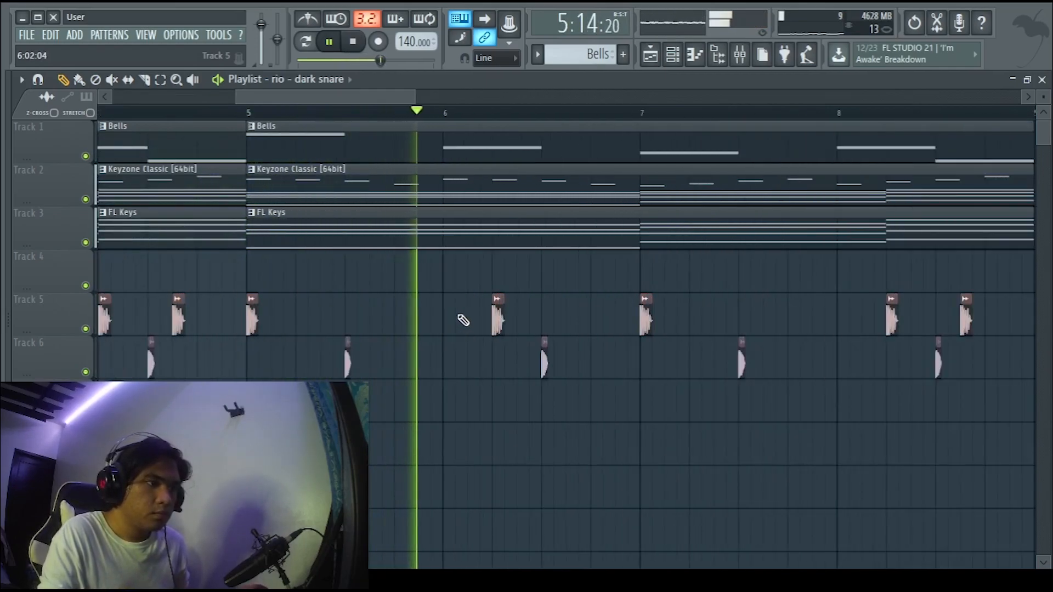
key(space)
click(469, 318)
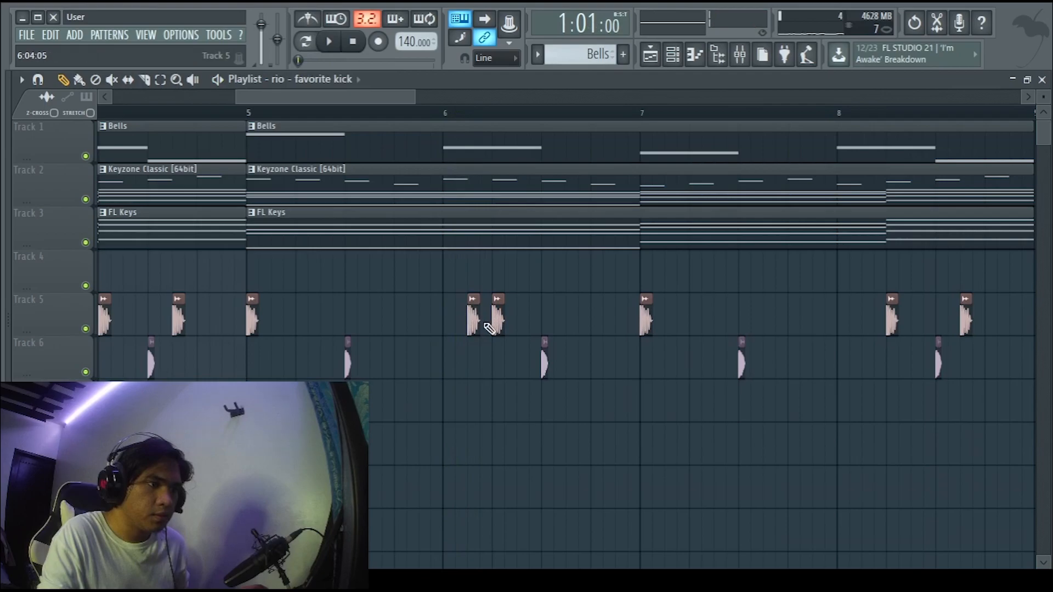
scroll(549, 275, down, 4)
key(space)
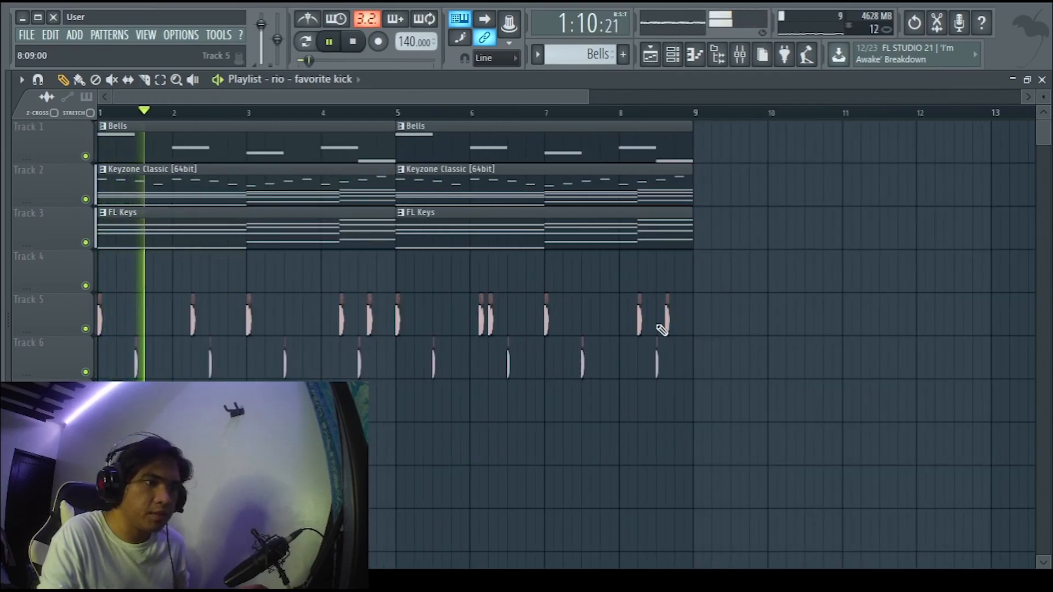
Add another kick on Track 5 just past the middle of bar 7, listen to the loop and stop playback
scroll(595, 325, up, 2)
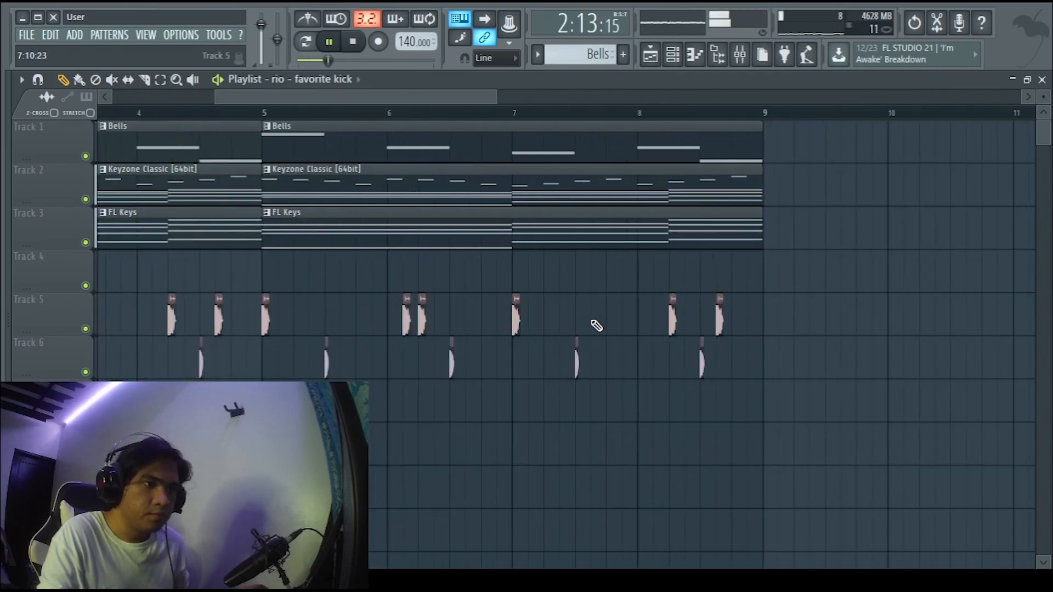
scroll(662, 362, down, 4)
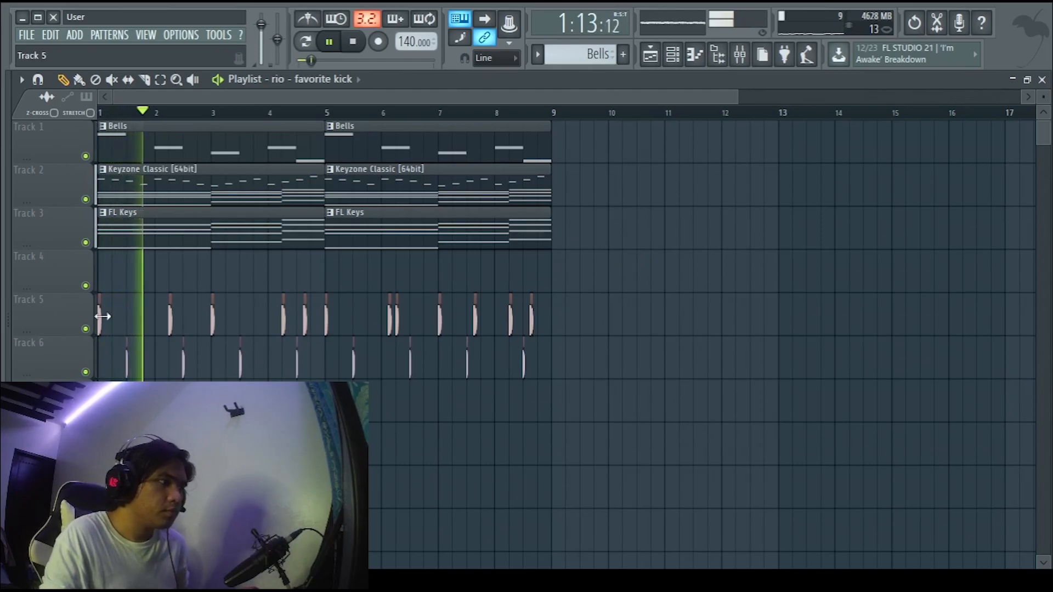
scroll(216, 270, up, 2)
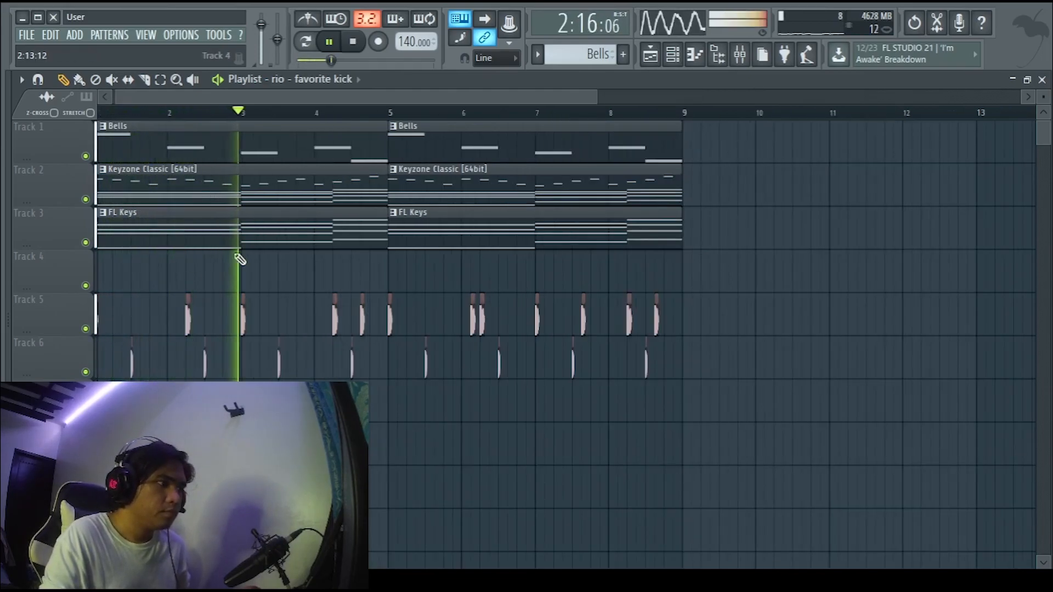
key(space)
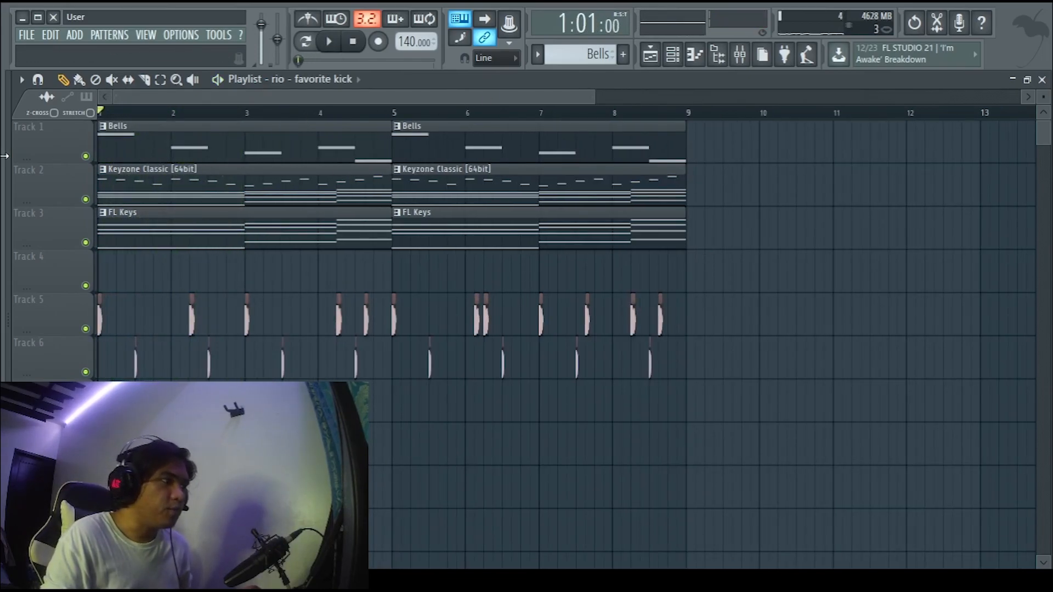
Open the sample browser to get an 808, and add a second A5 note in bar 4 of Pattern 4's 808 part
click(7, 157)
click(96, 301)
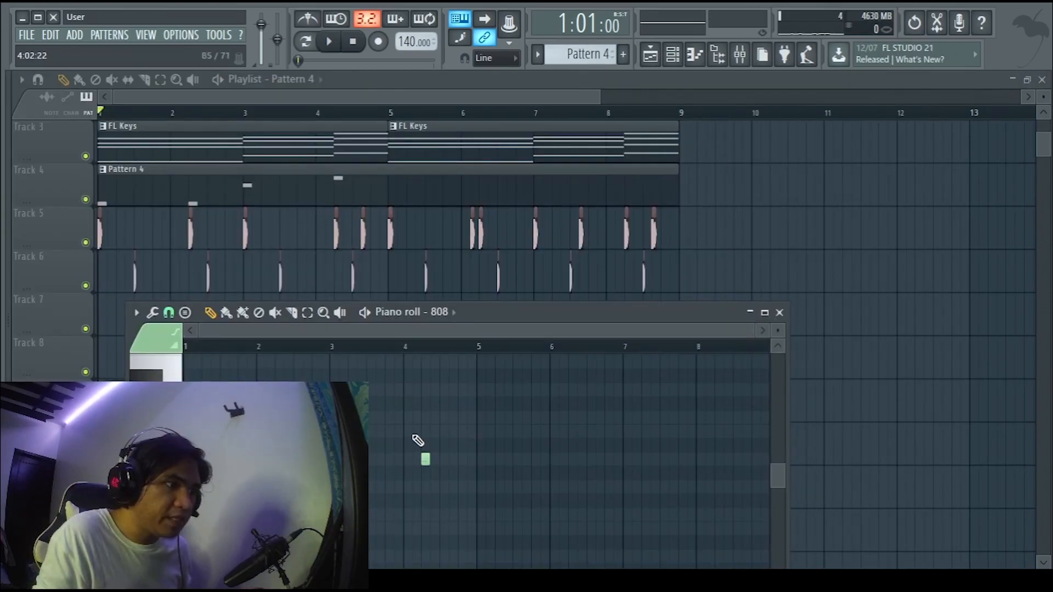
scroll(418, 441, up, 3)
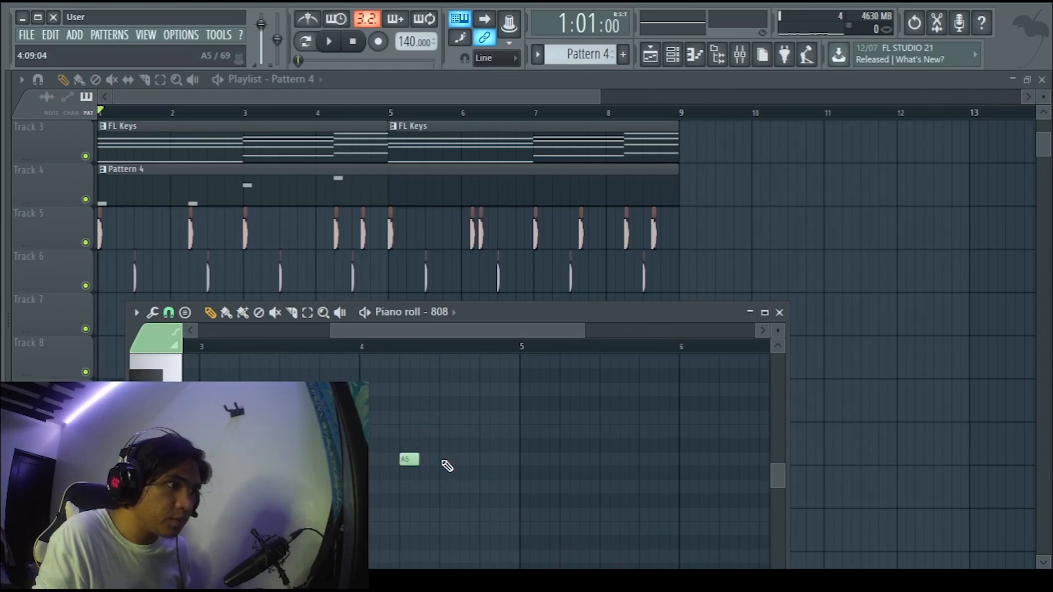
click(460, 459)
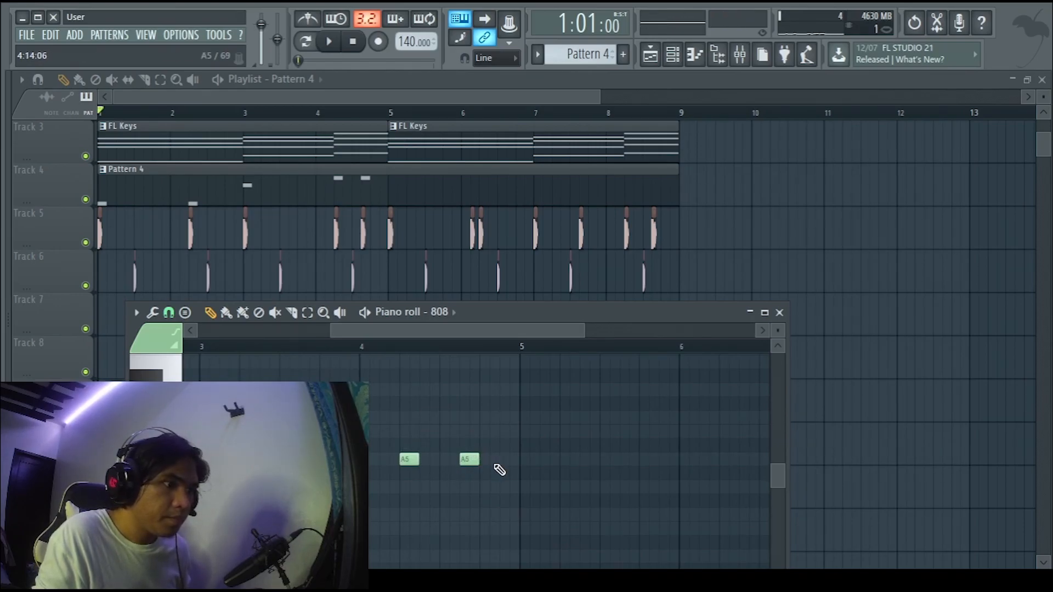
Paste the copied 808 notes and shift them so the second half starts at bar 5
scroll(522, 435, down, 3)
scroll(486, 430, down, 2)
key(ctrl+v)
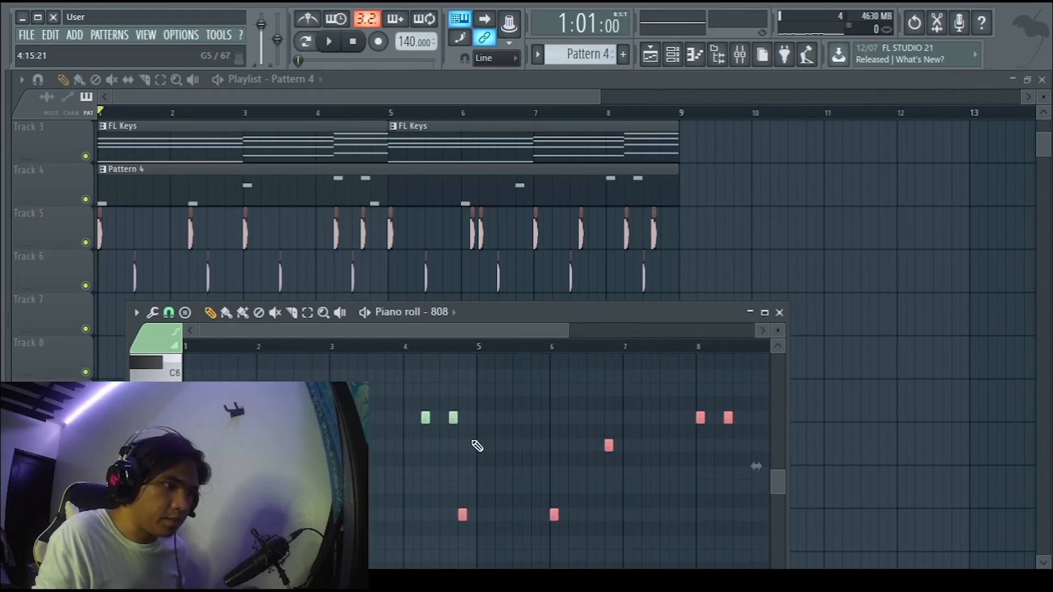
drag(461, 518, 482, 516)
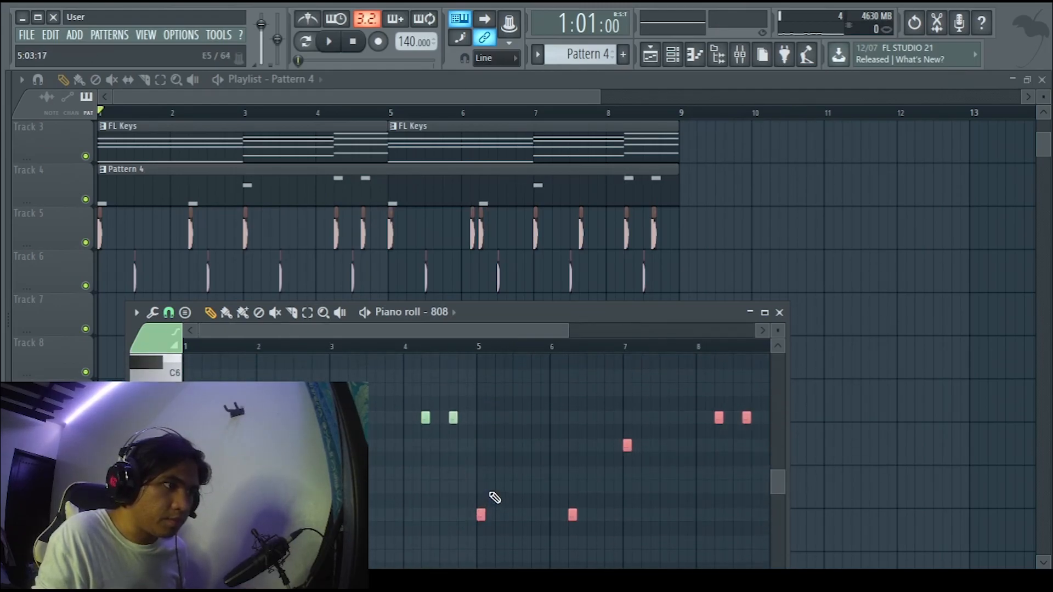
Deselect the pasted 808 notes and add a D5 note at 6:03:00, directly before the existing D5
scroll(494, 497, up, 4)
scroll(471, 514, down, 4)
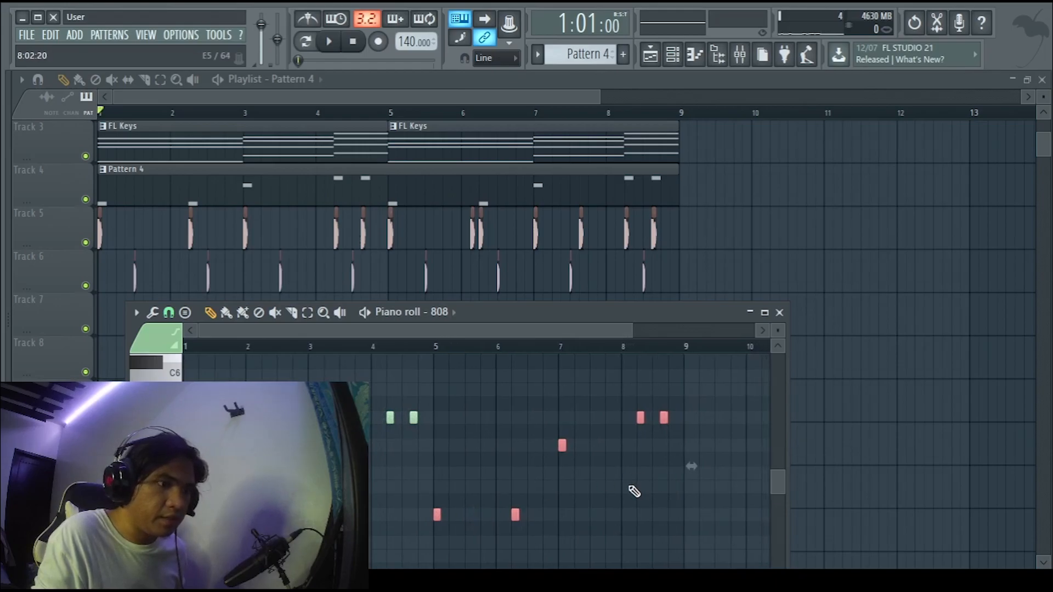
scroll(630, 491, up, 2)
scroll(625, 489, down, 3)
scroll(428, 444, up, 2)
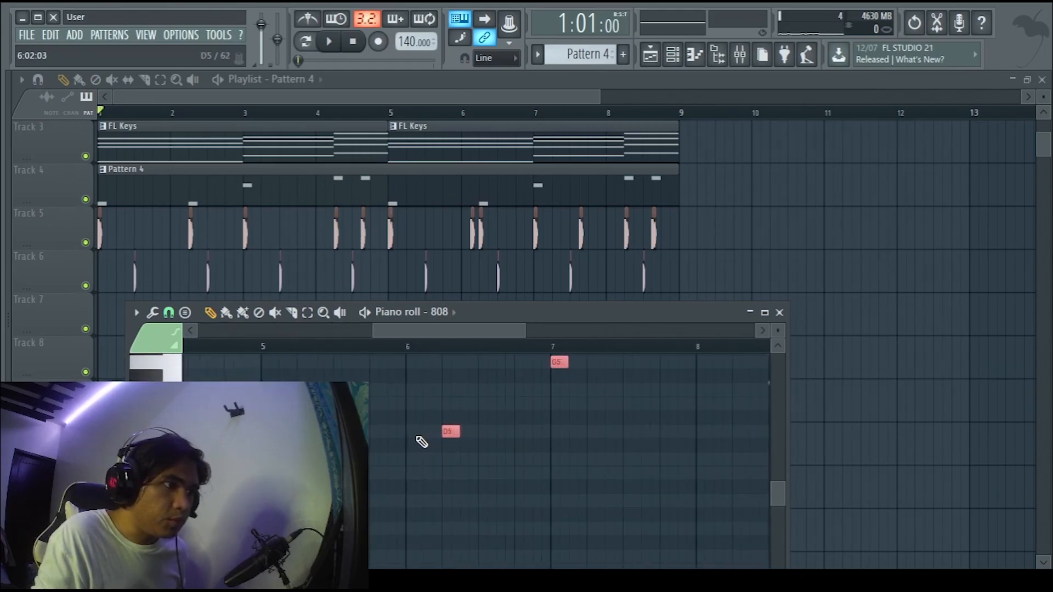
scroll(421, 442, up, 3)
ctrl+click(564, 467)
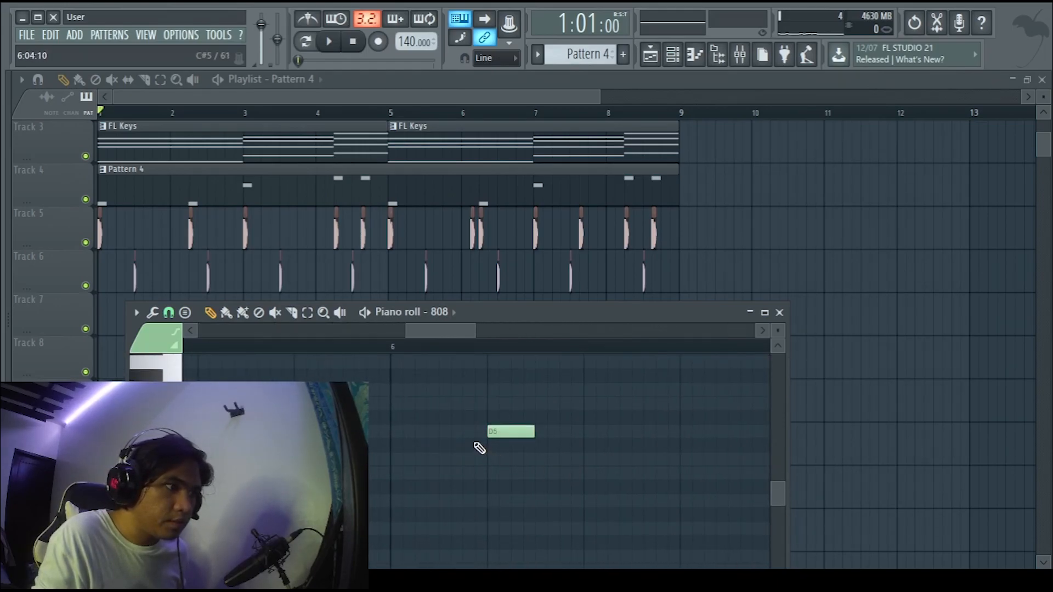
click(453, 433)
mouse_move(461, 432)
mouse_down()
mouse_move(436, 433)
mouse_move(449, 433)
mouse_up()
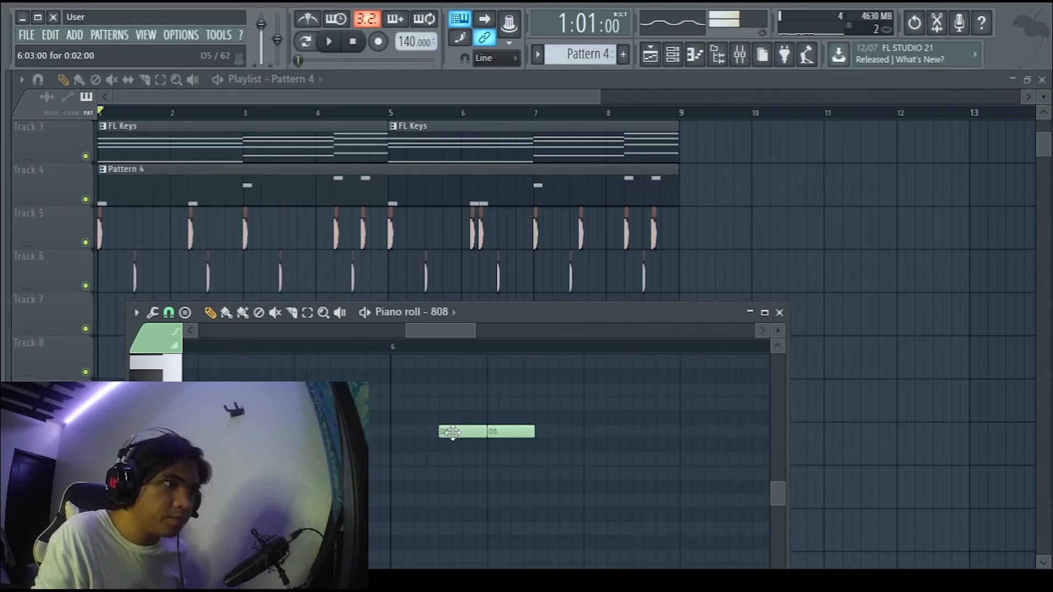
Add a G5 808 note at 7:11:00 to match the extra kick, and close the piano roll
scroll(453, 433, down, 5)
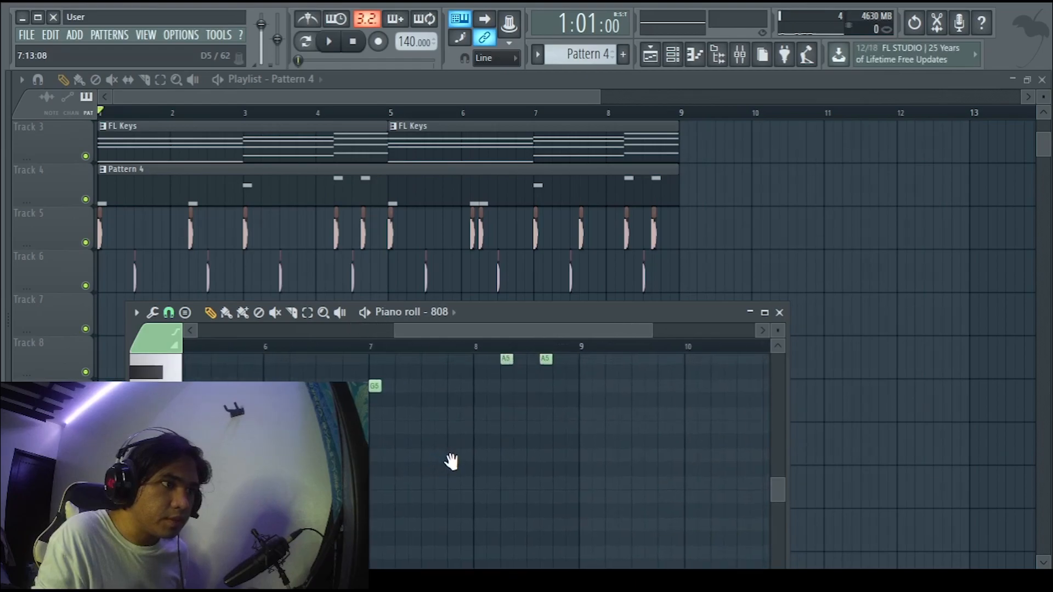
drag(450, 459, 459, 499)
scroll(529, 460, up, 4)
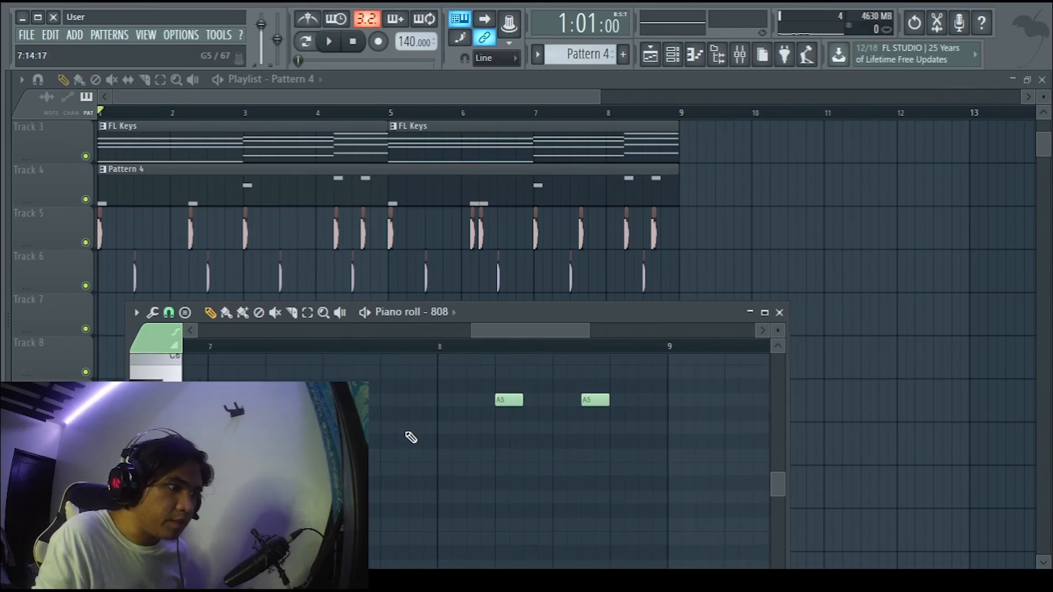
click(374, 428)
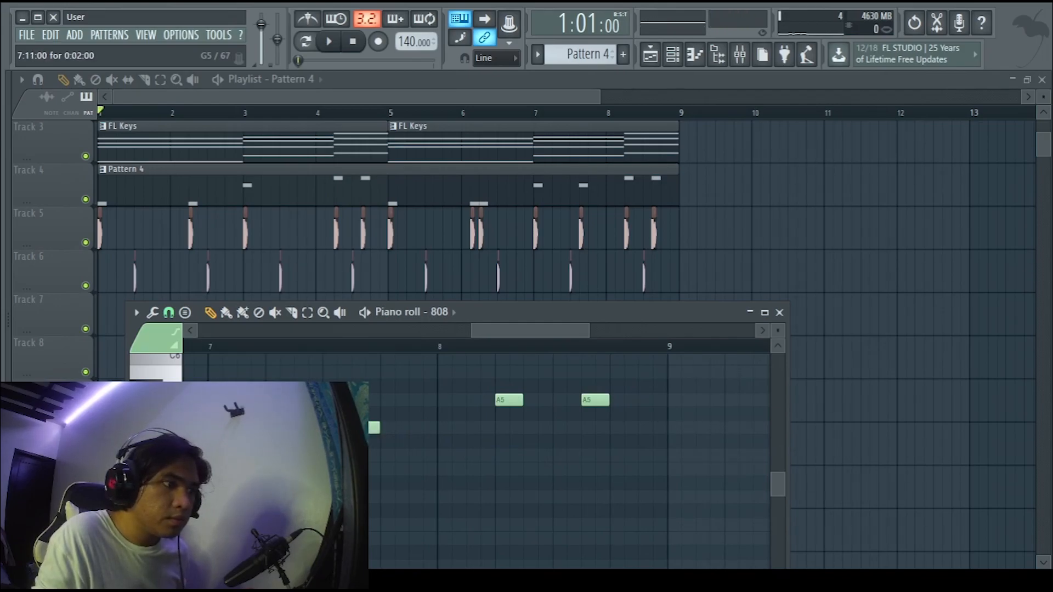
drag(406, 482, 483, 490)
click(780, 312)
Play the arrangement with the 808 pattern from the start and stop playback
key(space)
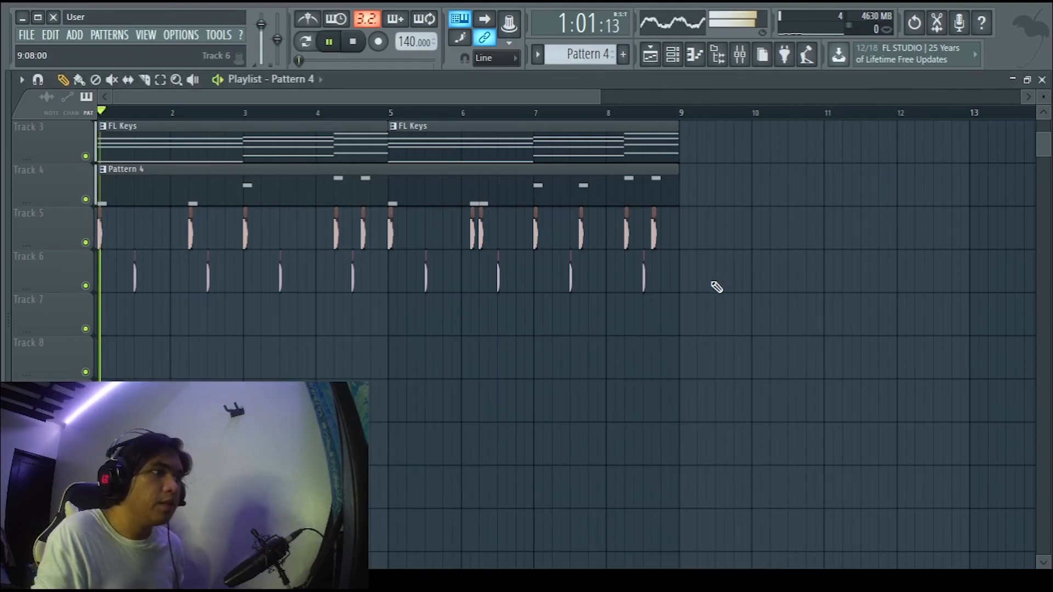
scroll(715, 287, up, 2)
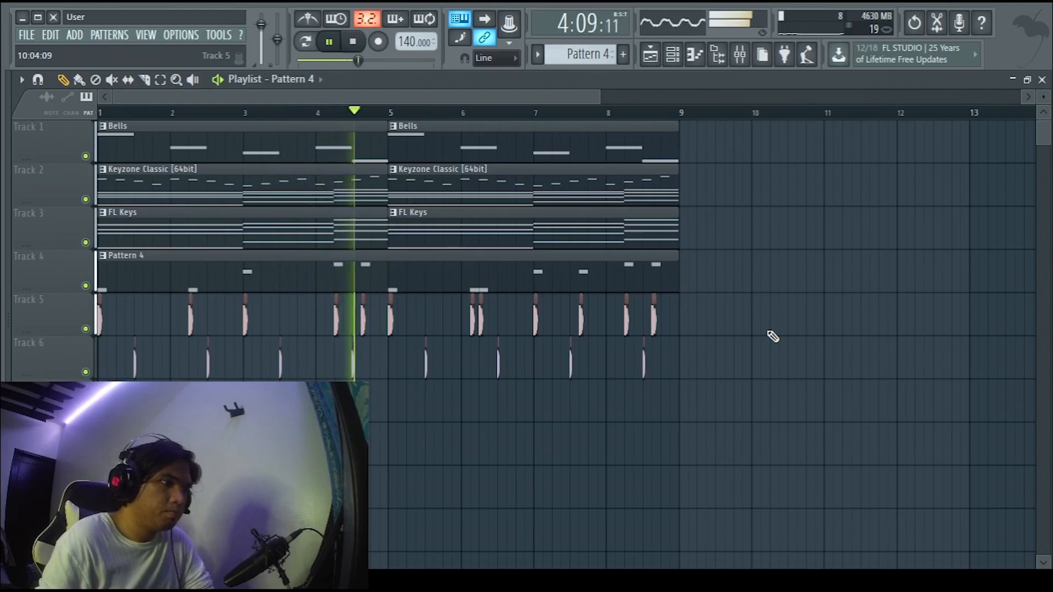
key(space)
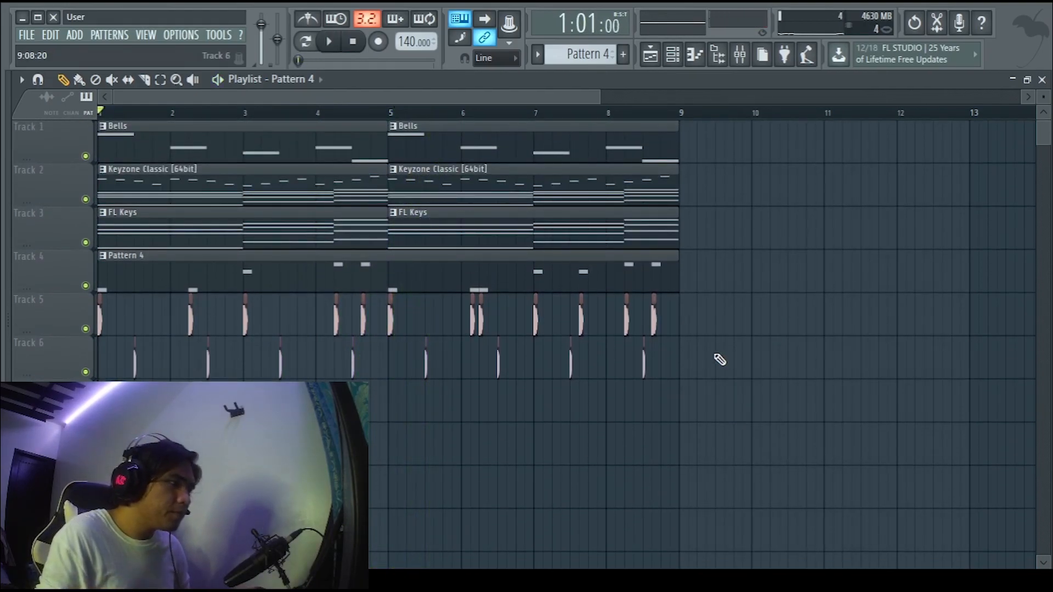
Browse the sample packs, including the Cymatics pack, for further percussion sounds
click(11, 270)
scroll(126, 343, up, 12)
scroll(125, 359, down, 3)
click(127, 350)
click(134, 332)
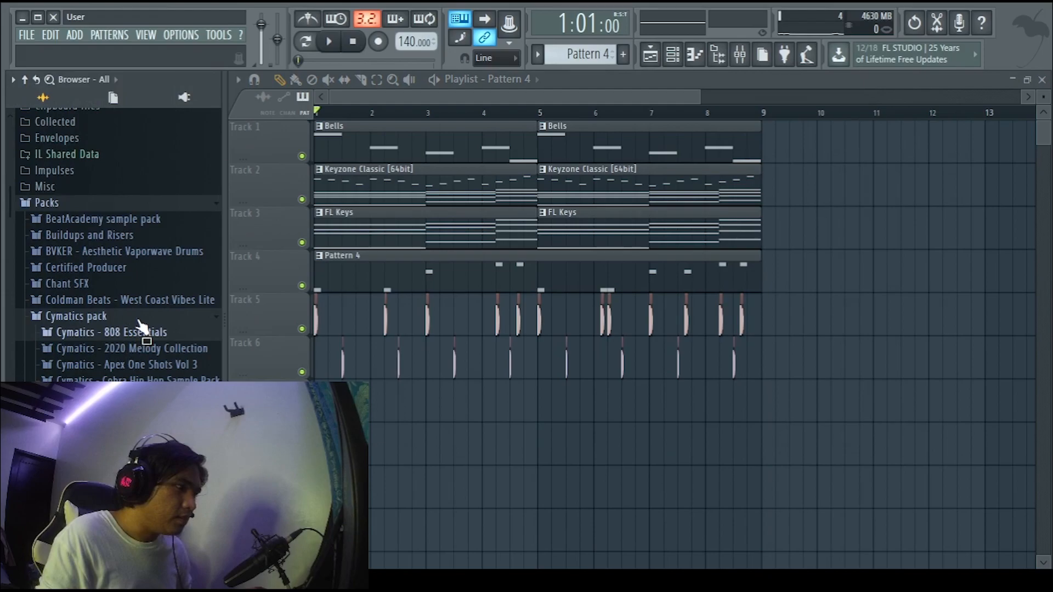
click(139, 322)
scroll(141, 345, down, 3)
scroll(143, 351, up, 3)
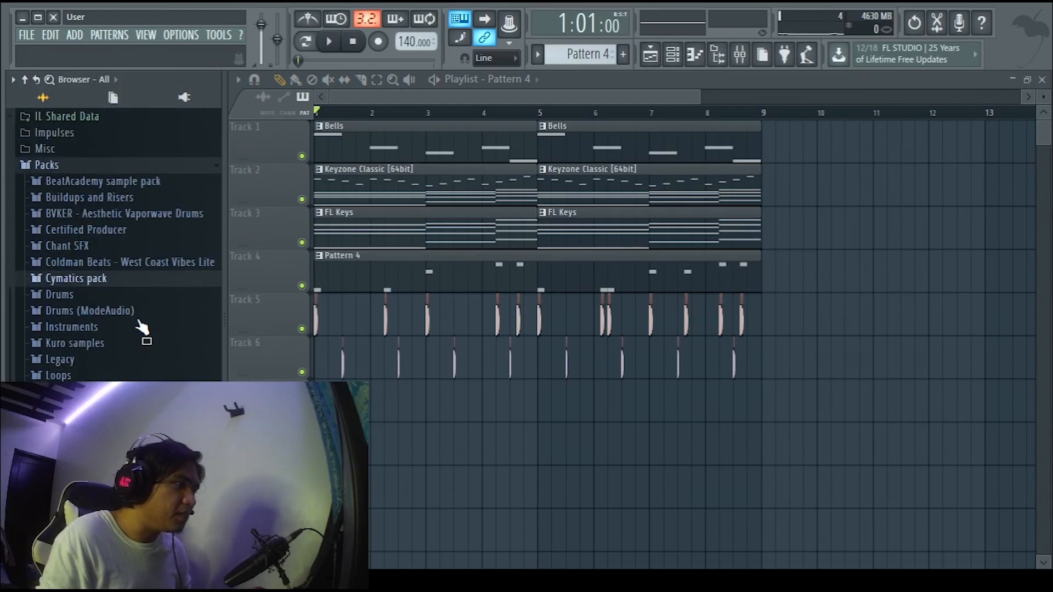
click(125, 321)
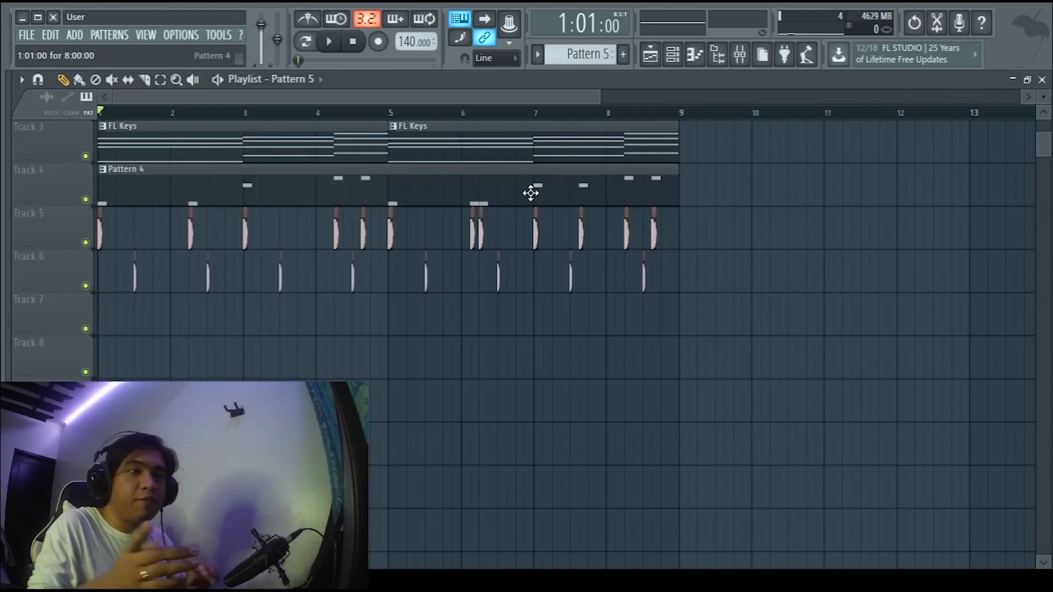
right_click(9, 246)
scroll(144, 303, up, 12)
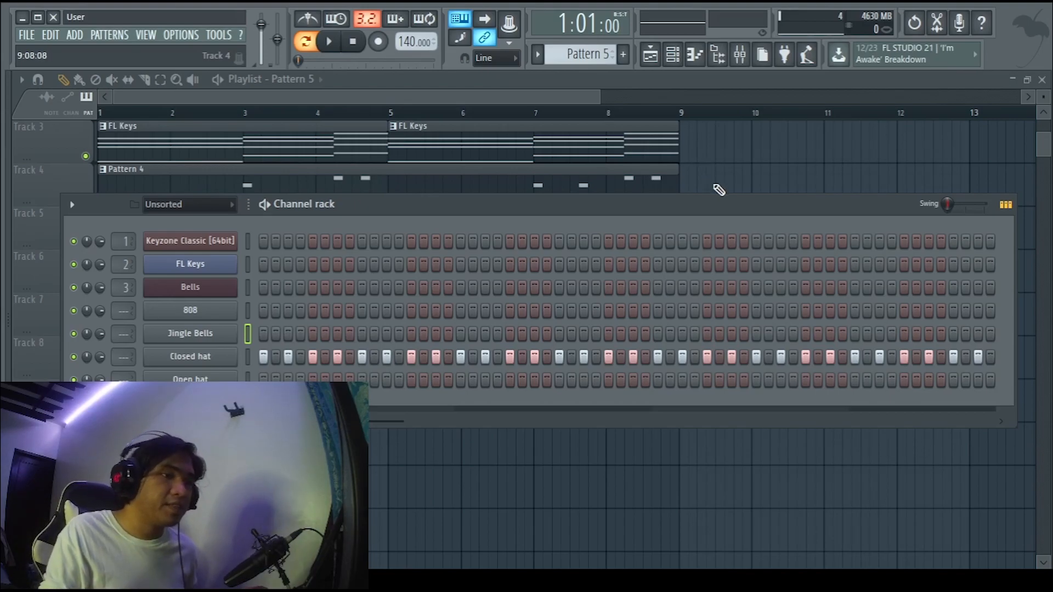
Audition Pattern 5, fill in step 14 of the Closed hat channel, and play the pattern again
key(space)
key(space)
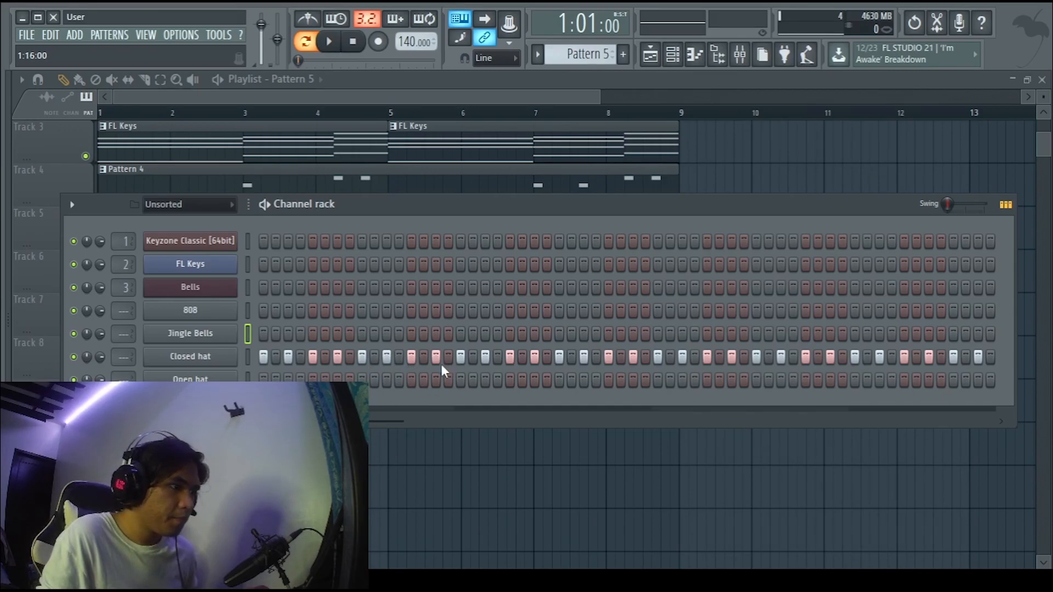
key(space)
click(424, 357)
key(space)
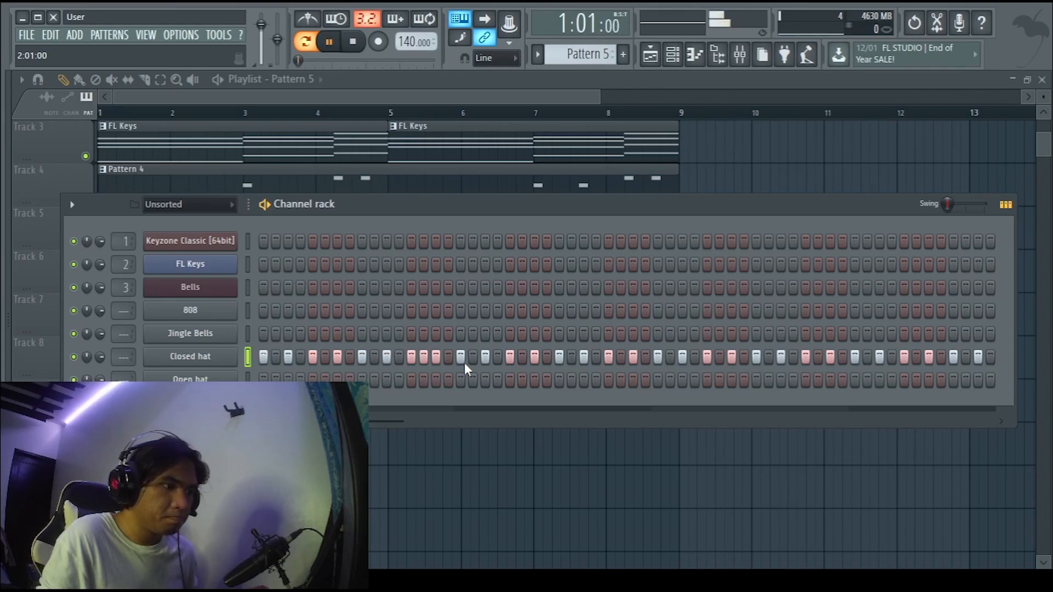
Fill in steps 26, 30 and 46 of the Closed hat channel in Pattern 5, replaying the pattern between edits
click(572, 357)
key(space)
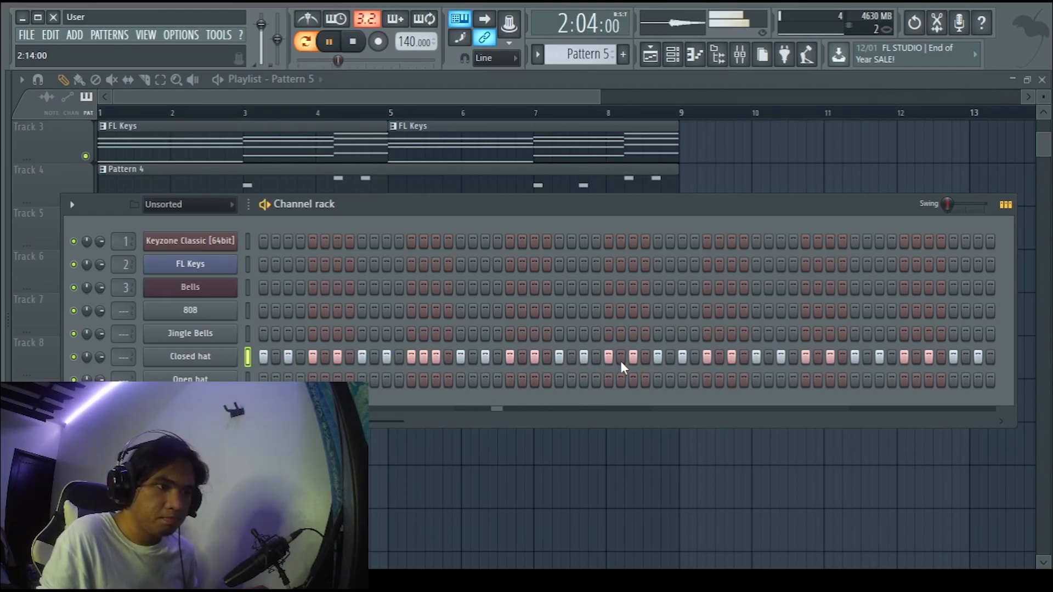
key(space)
key(space)
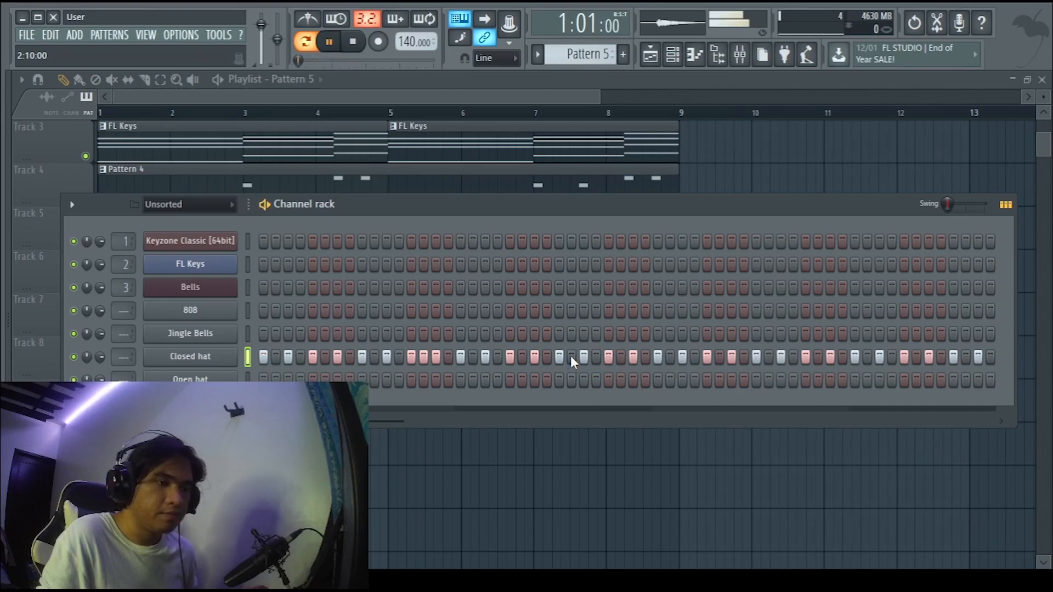
click(622, 357)
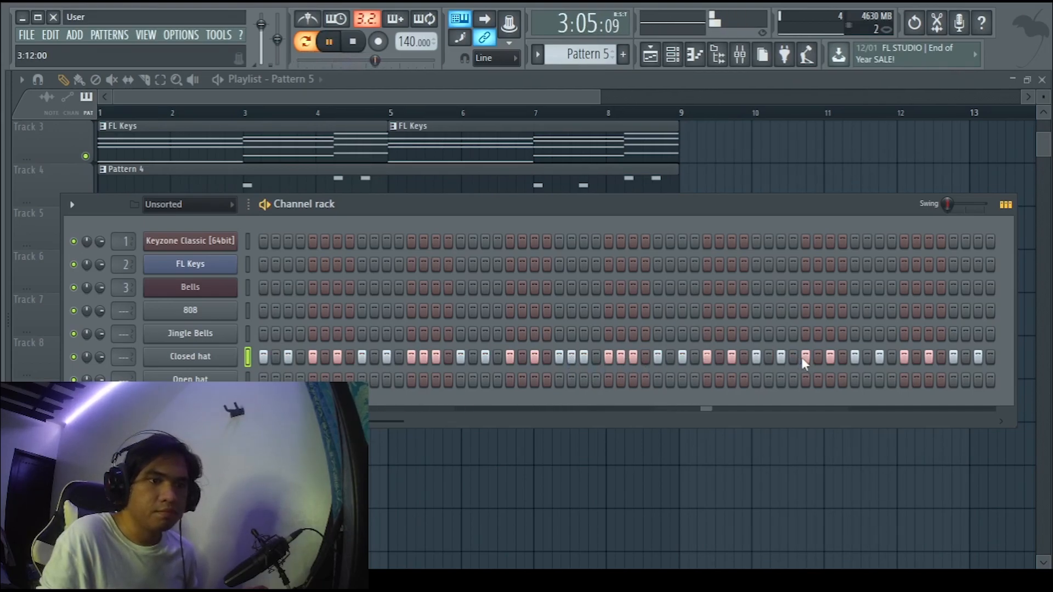
key(space)
click(818, 357)
key(space)
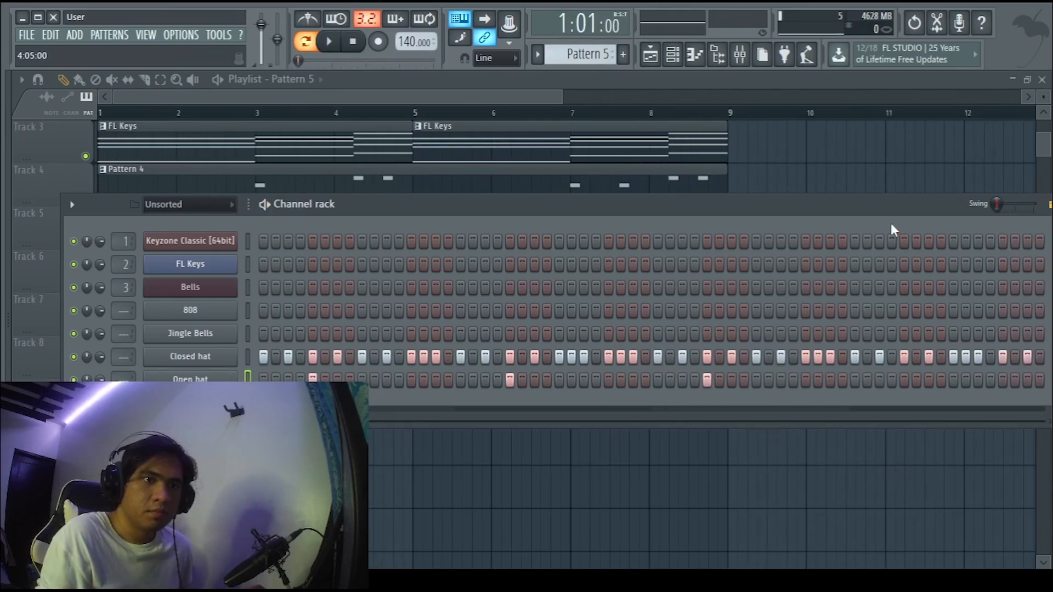
Add an Open hat hit on step 61 of Pattern 5 while auditioning the pattern, and stop playback
drag(878, 204, 651, 190)
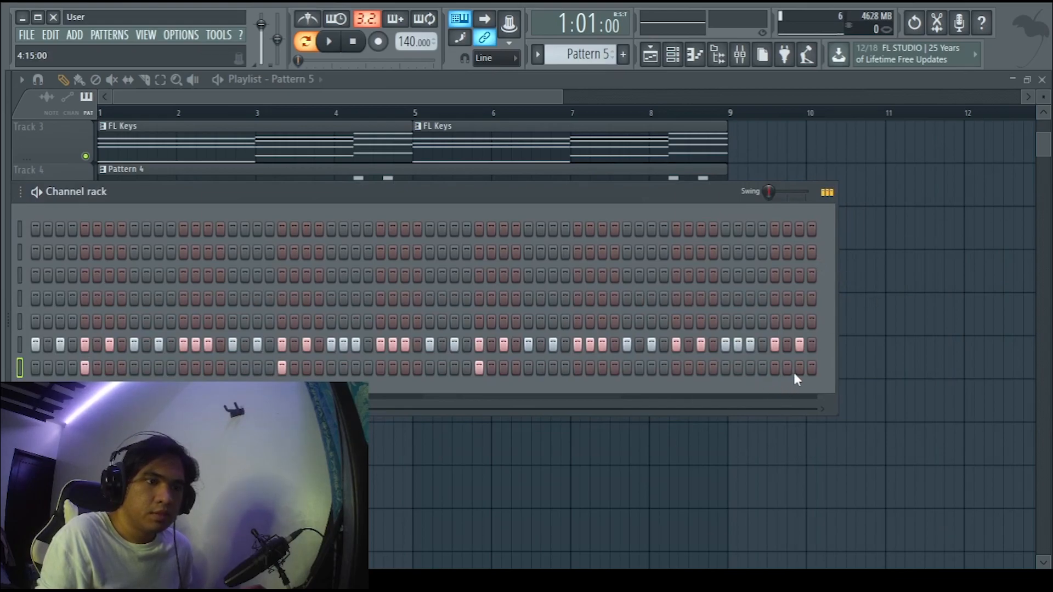
key(space)
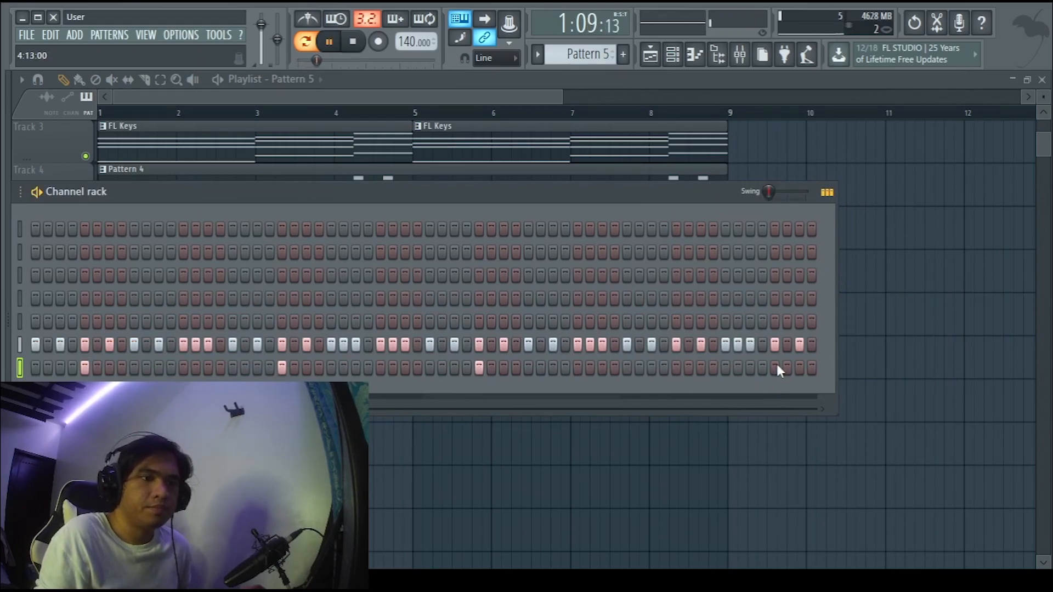
click(775, 367)
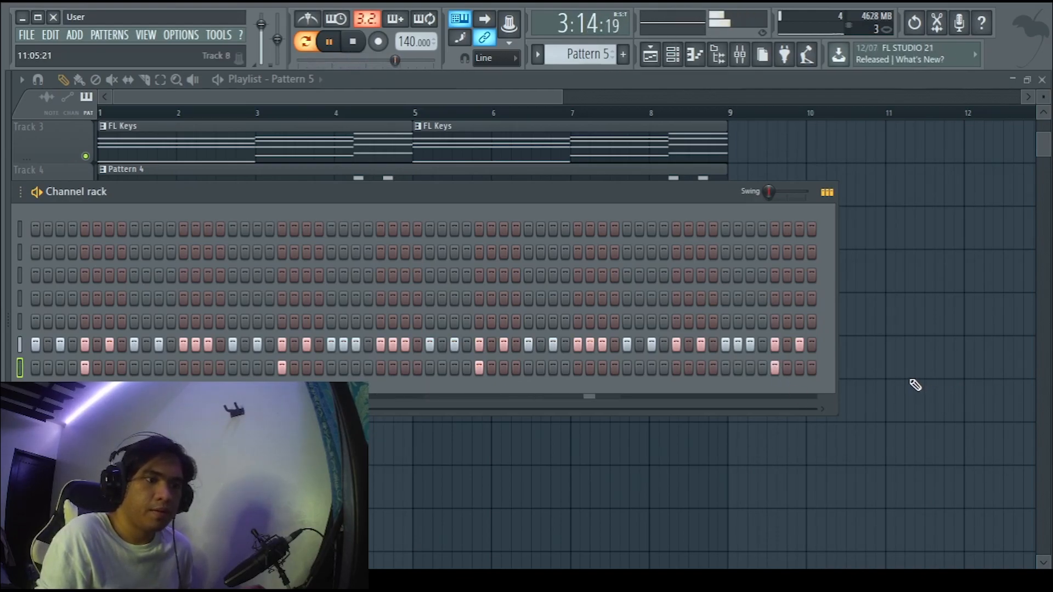
key(space)
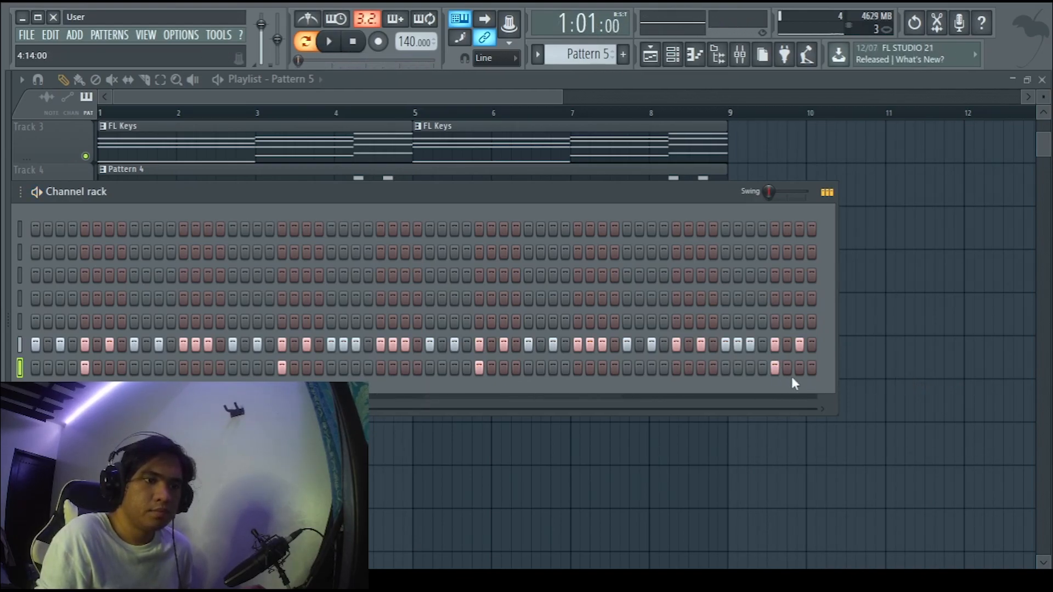
Close the channel rack and place a second Pattern 5 clip at bar 5 on Track 7 of the playlist
key(F6)
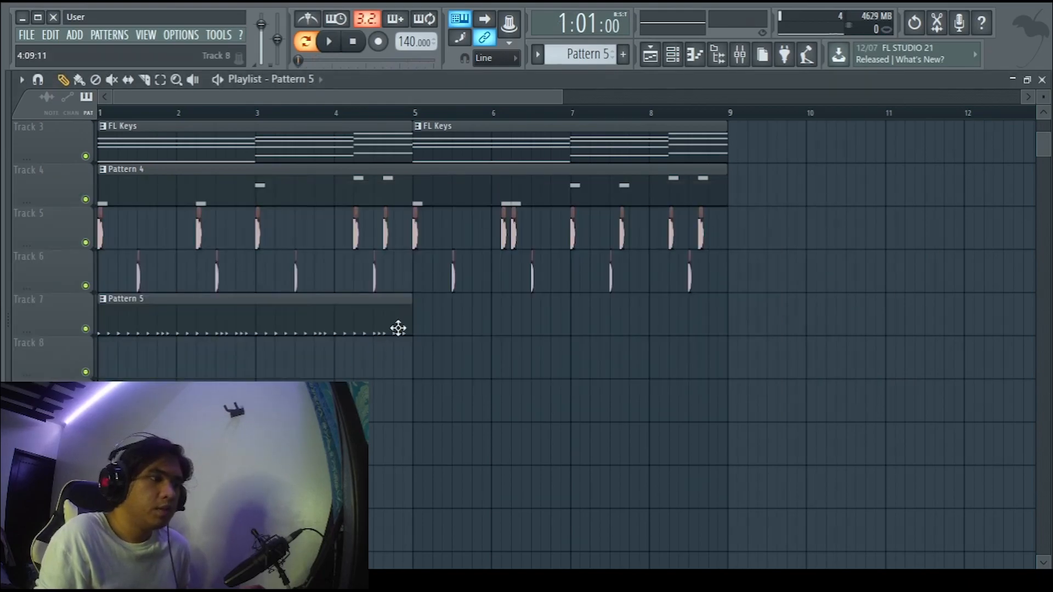
scroll(496, 319, down, 2)
scroll(219, 351, up, 2)
drag(165, 408, 362, 410)
scroll(110, 404, up, 2)
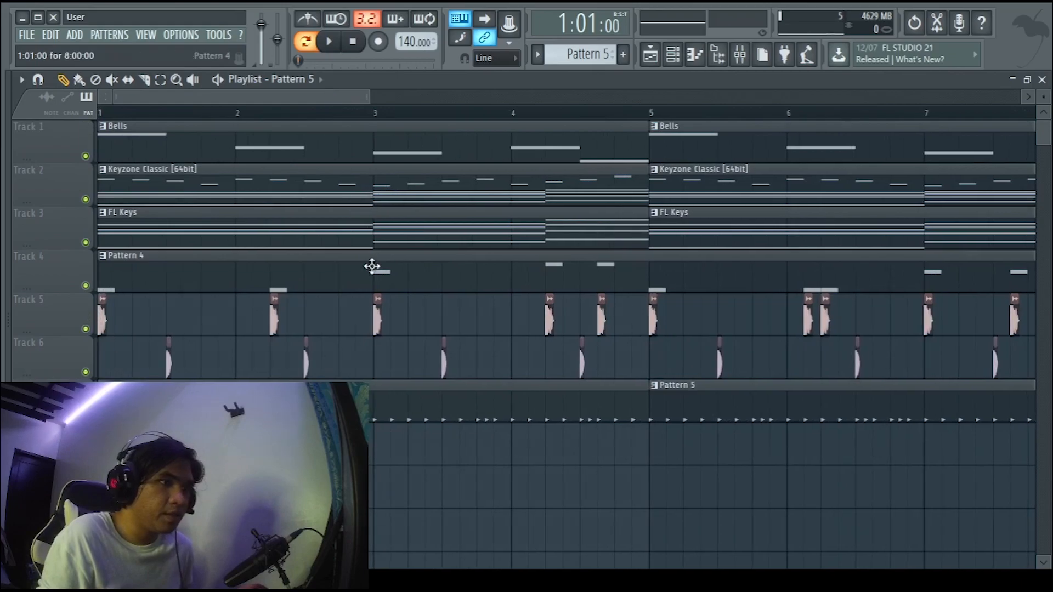
scroll(417, 285, down, 3)
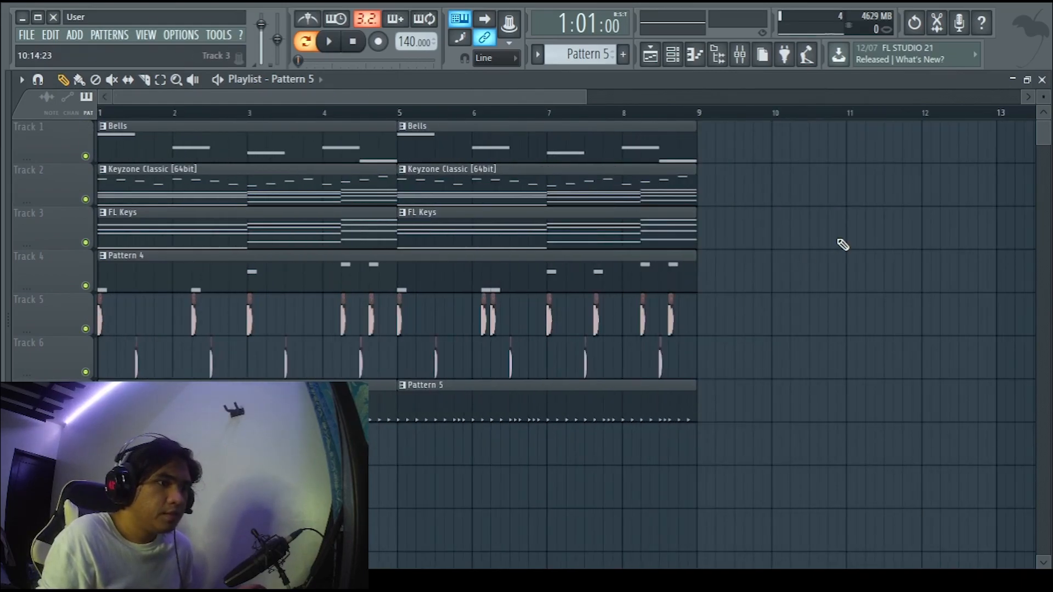
scroll(841, 243, down, 1)
scroll(839, 242, up, 1)
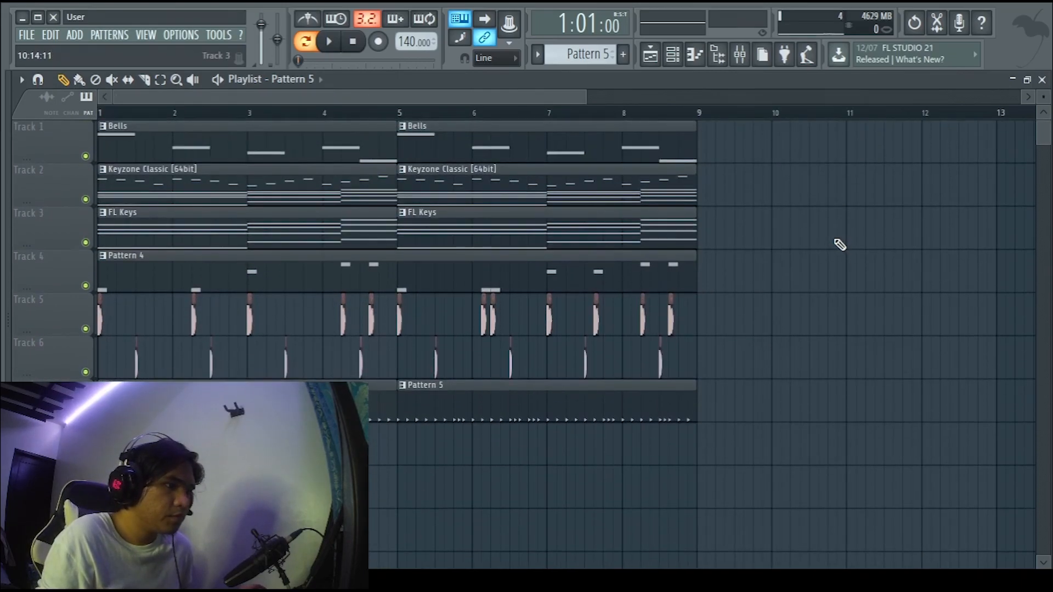
Reopen the channel rack and place a Jingle Bells hit on the first step of Pattern 5
click(684, 58)
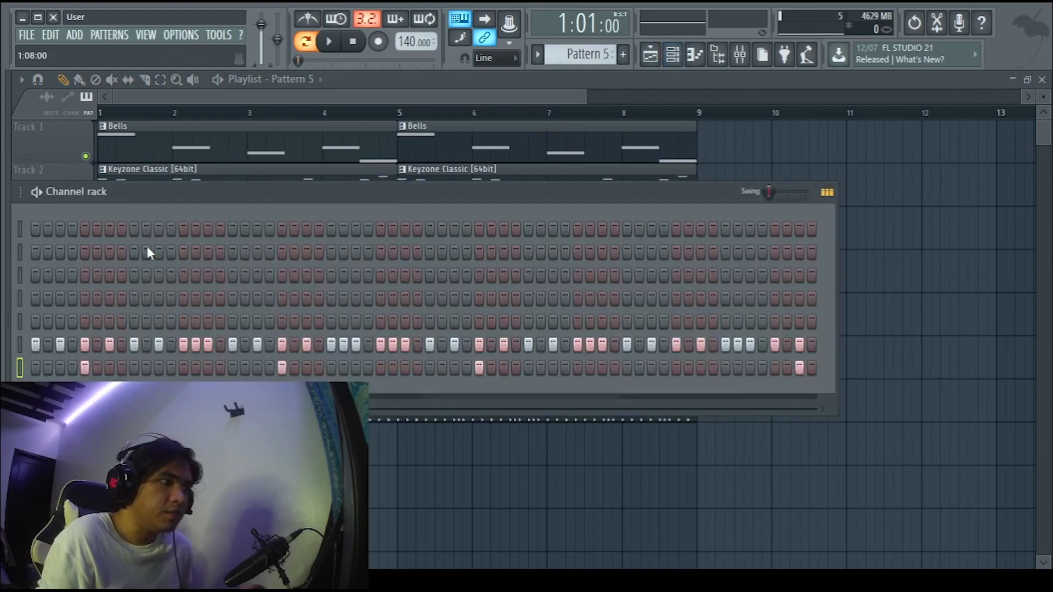
drag(406, 185, 441, 176)
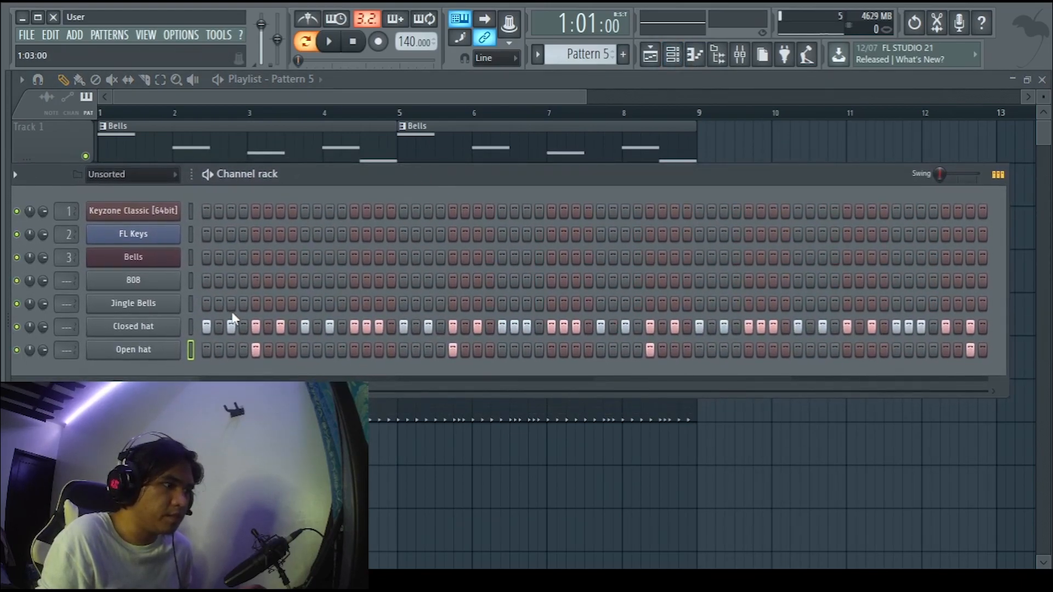
click(207, 304)
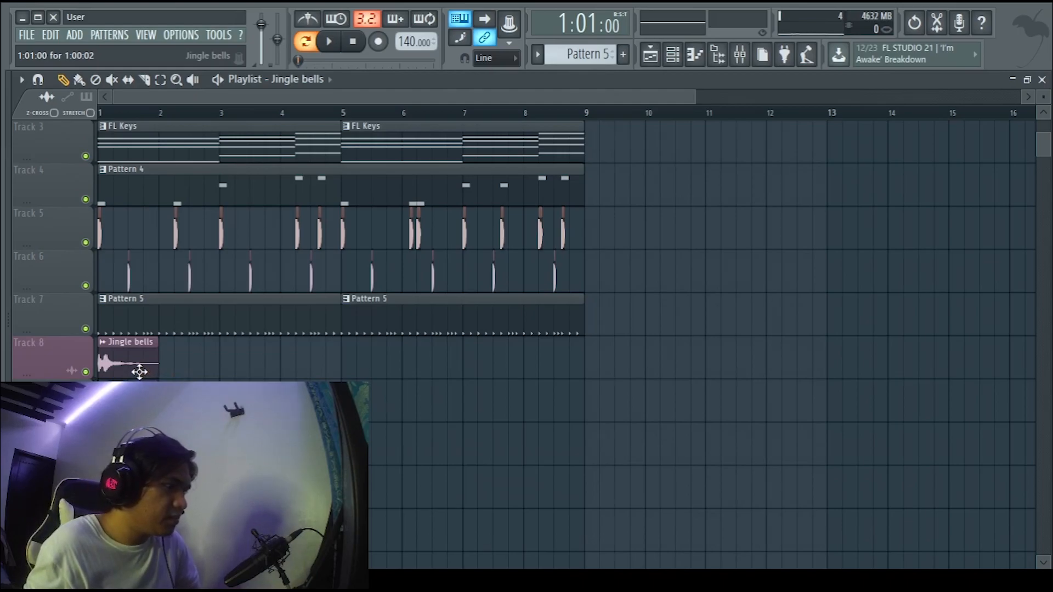
Lower the volume of the Jingle bells sample from Track 8 to 13% and close its settings
scroll(93, 367, up, 5)
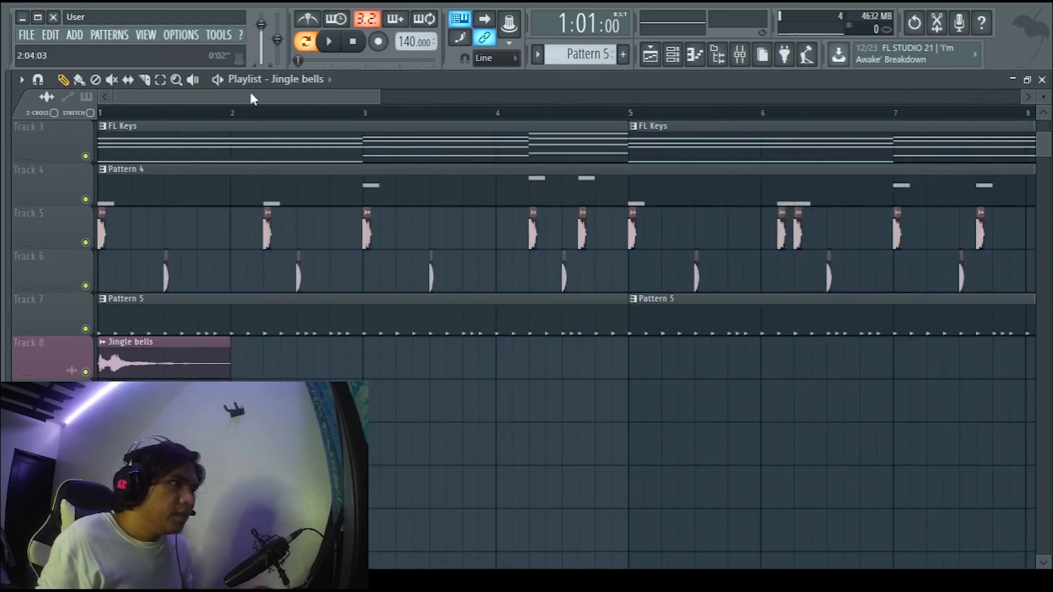
scroll(220, 243, up, 3)
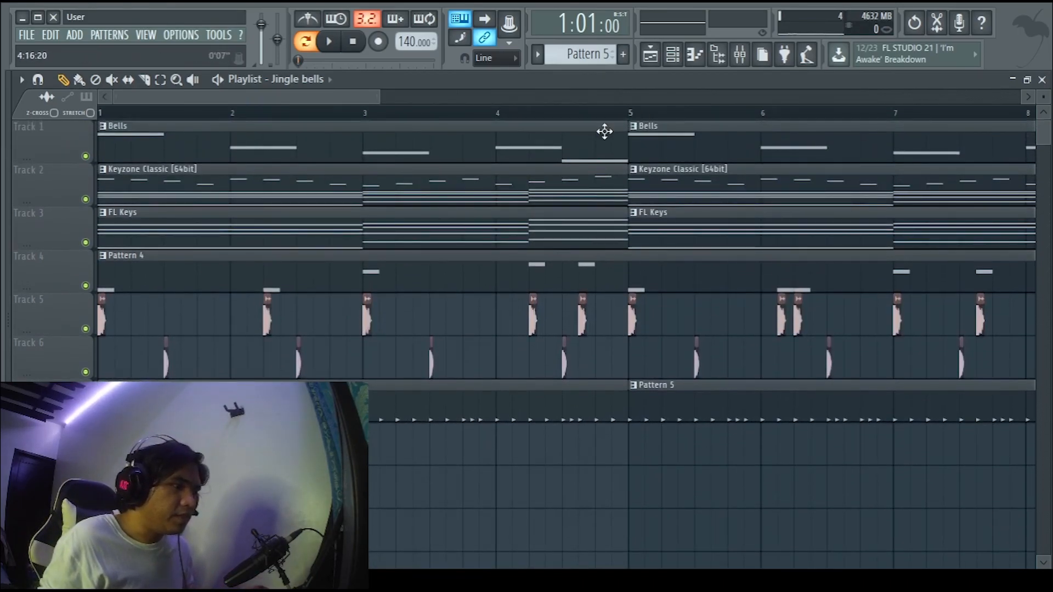
double_click(330, 441)
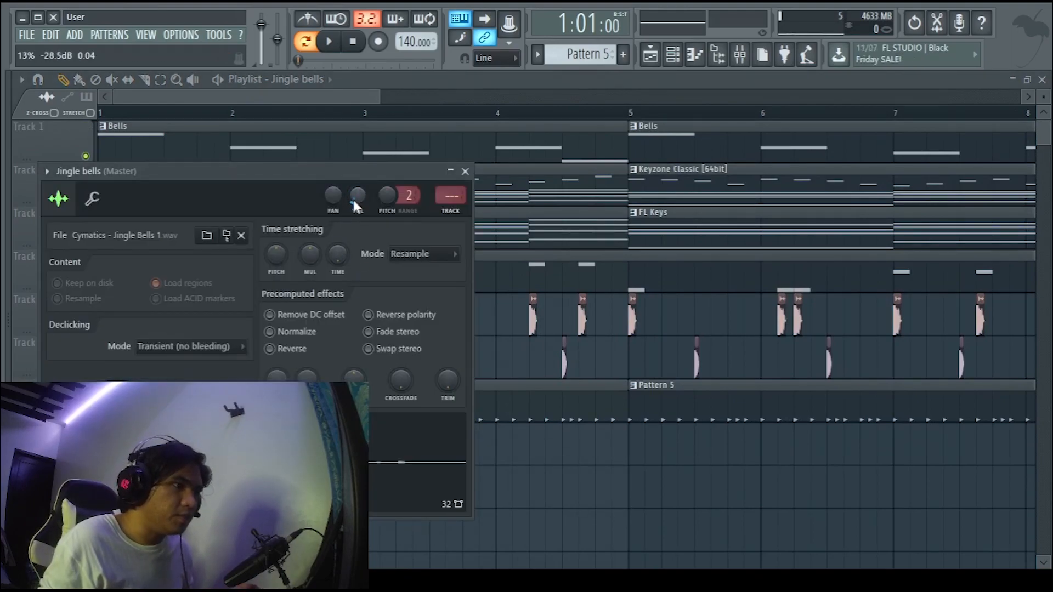
click(465, 171)
Play the arrangement and repeat the Jingle bells clips on Track 8 through the end of bar 8
scroll(409, 451, down, 3)
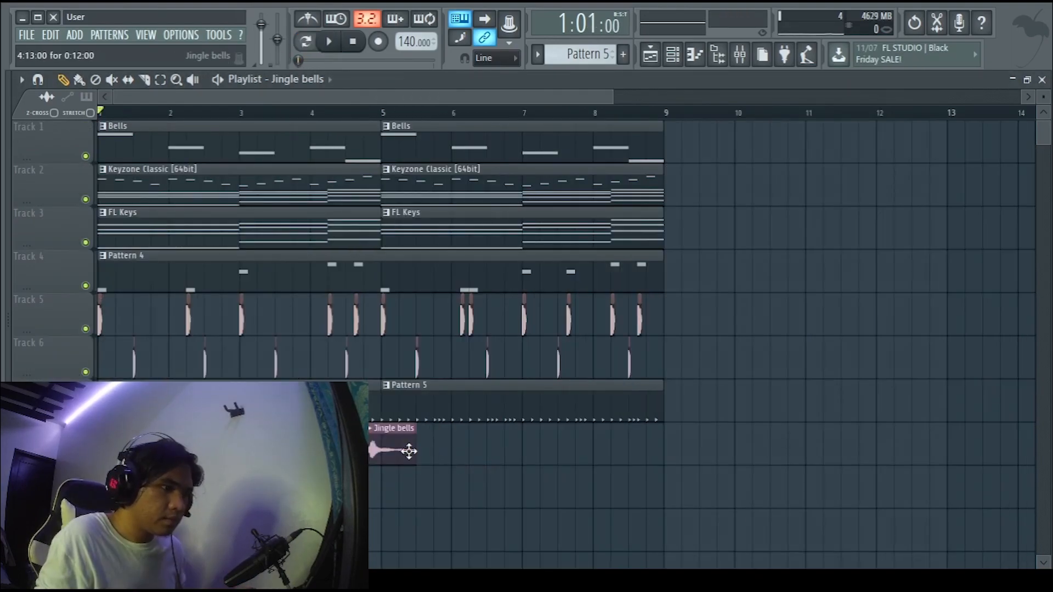
key(space)
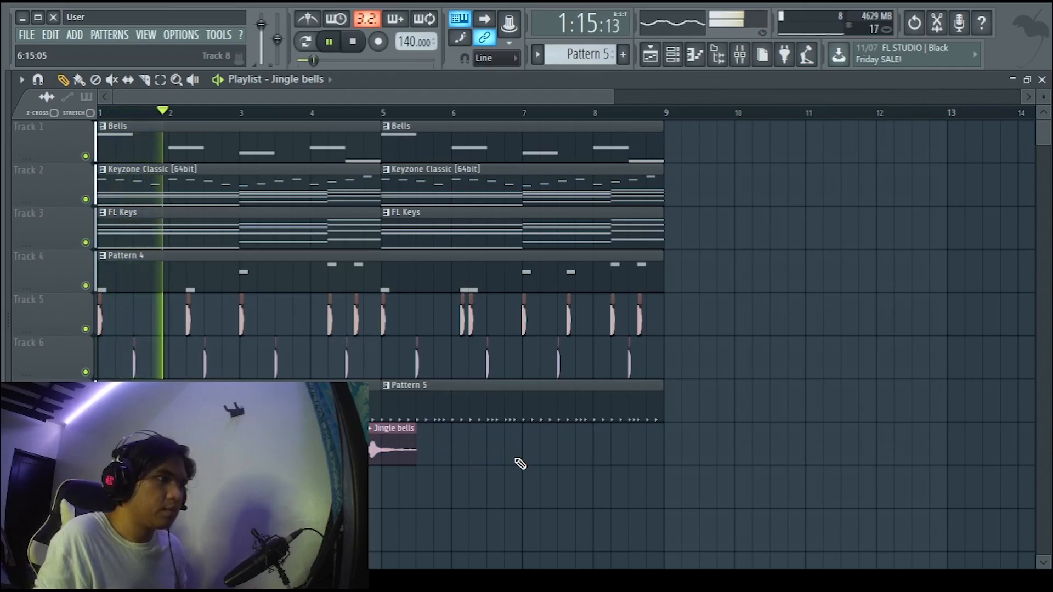
mouse_move(452, 448)
mouse_down()
mouse_move(115, 448)
mouse_move(151, 437)
mouse_move(399, 433)
mouse_up()
key(ctrl+d)
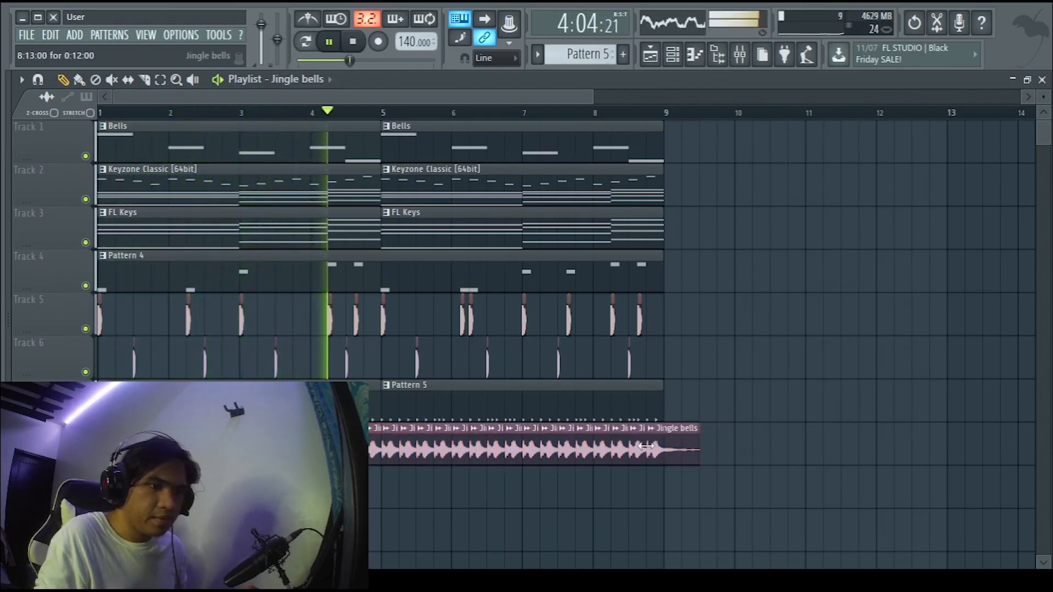
Slice the last Jingle bells clip at bar 9, delete the overhang, and check the trimmed end
drag(652, 442, 676, 443)
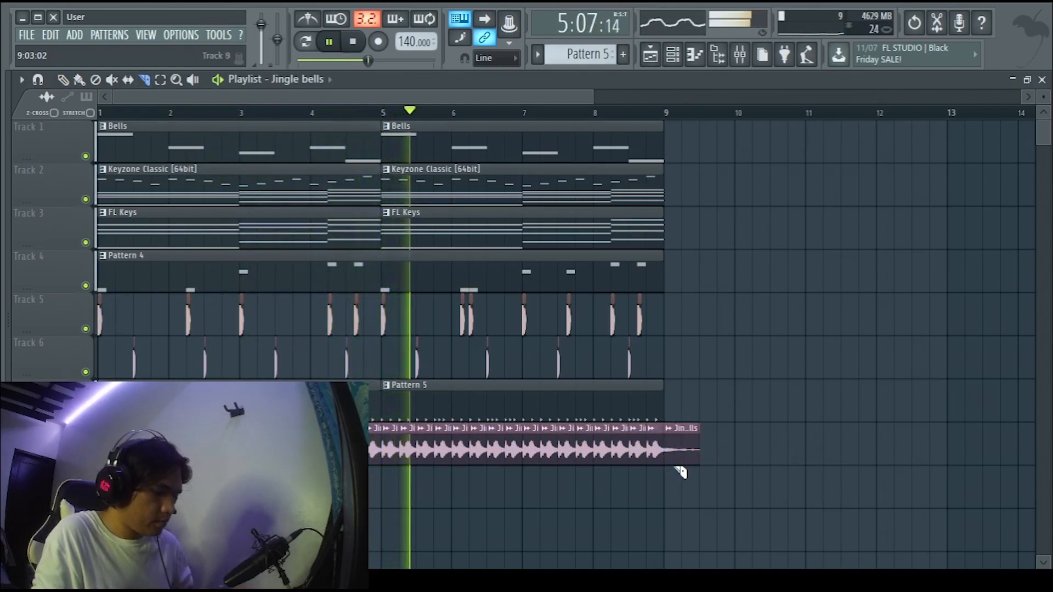
key(p)
right_click(685, 443)
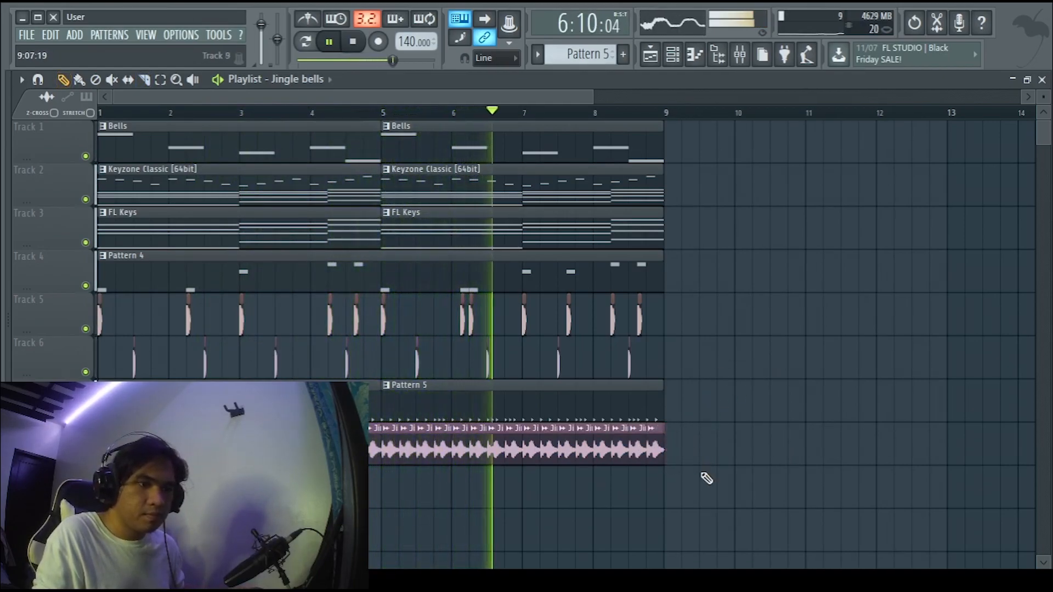
ctrl+scroll(432, 398, up, 3)
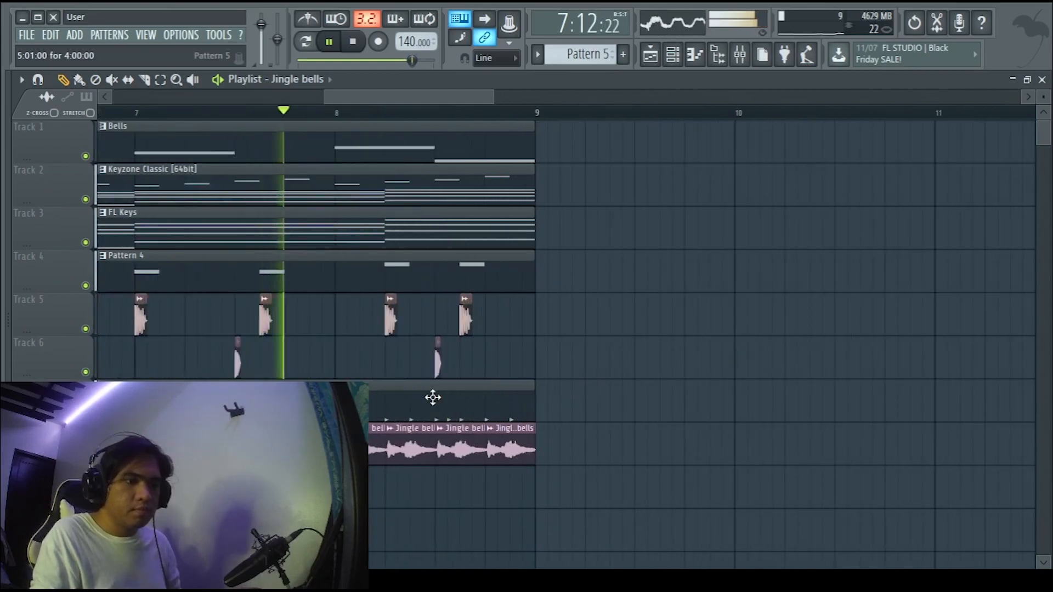
ctrl+scroll(432, 398, up, 3)
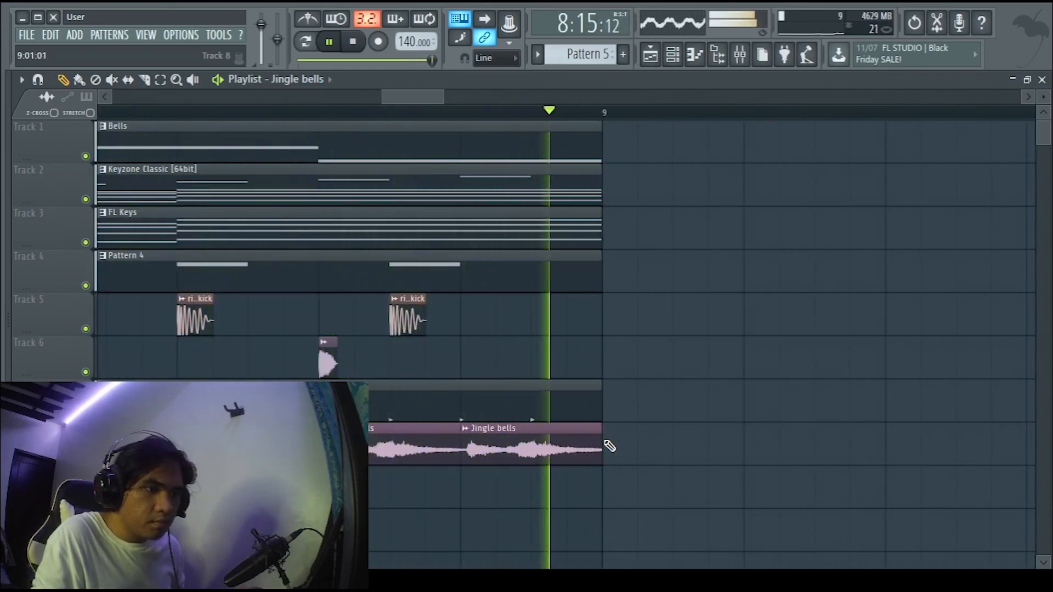
ctrl+scroll(733, 430, down, 6)
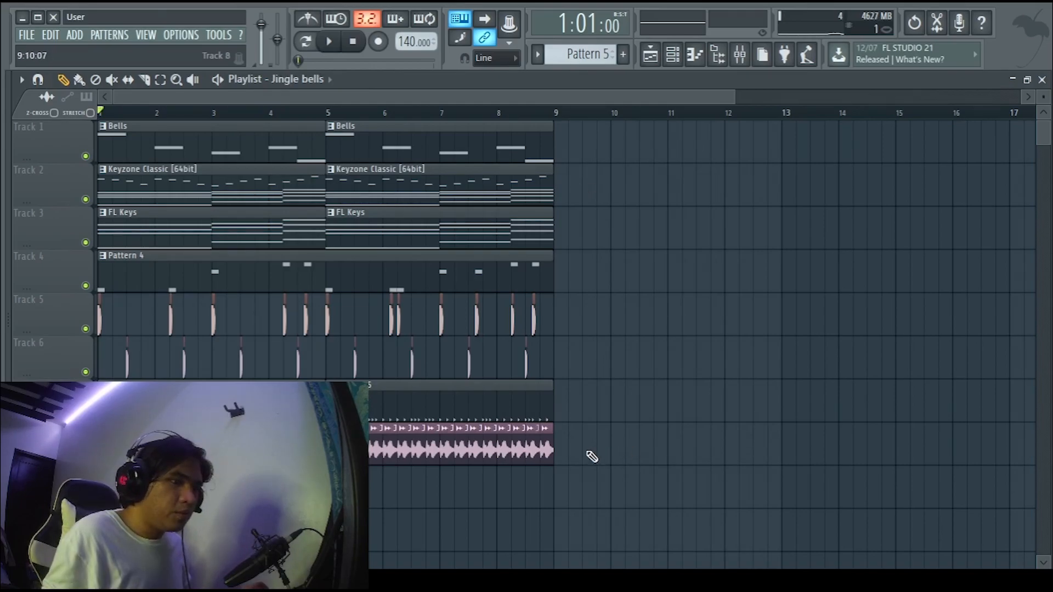
Select all clips in the playlist and move the whole eight-bar arrangement to start at bar 9
scroll(588, 458, down, 4)
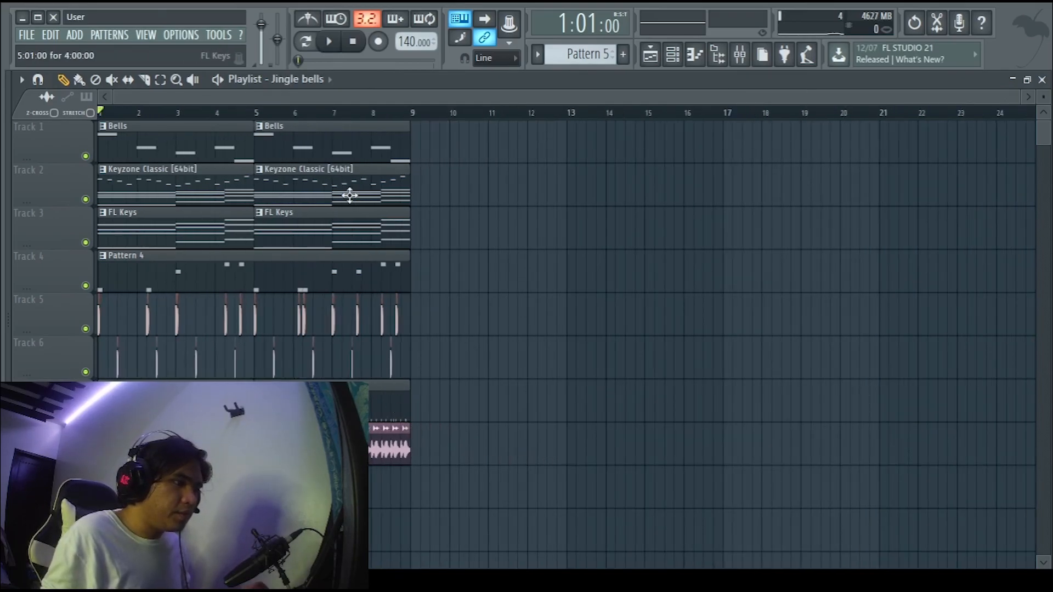
drag(472, 323, 318, 347)
drag(630, 149, 100, 400)
drag(100, 121, 101, 123)
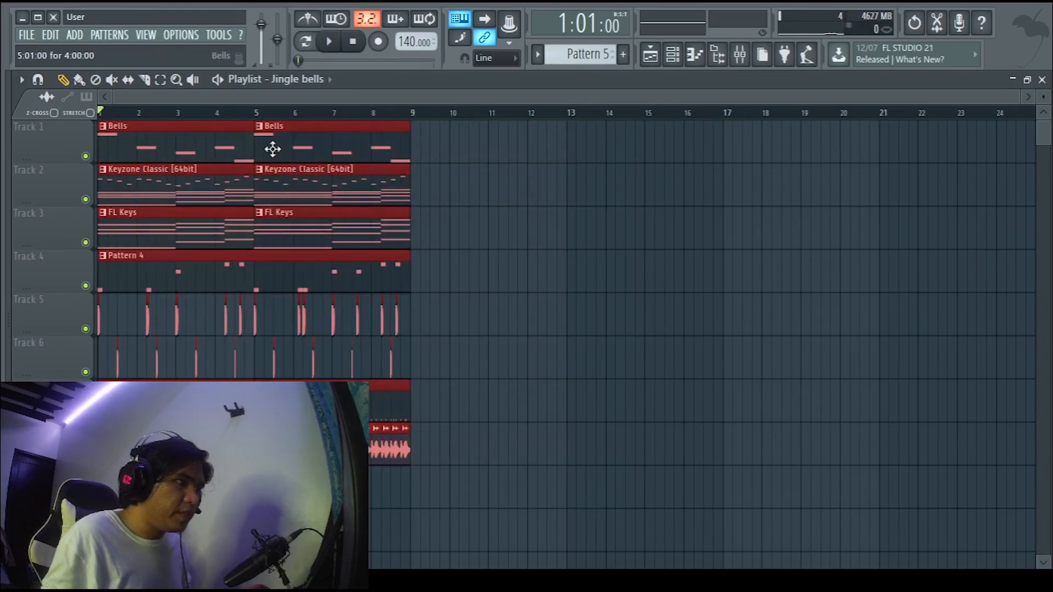
drag(201, 137, 440, 149)
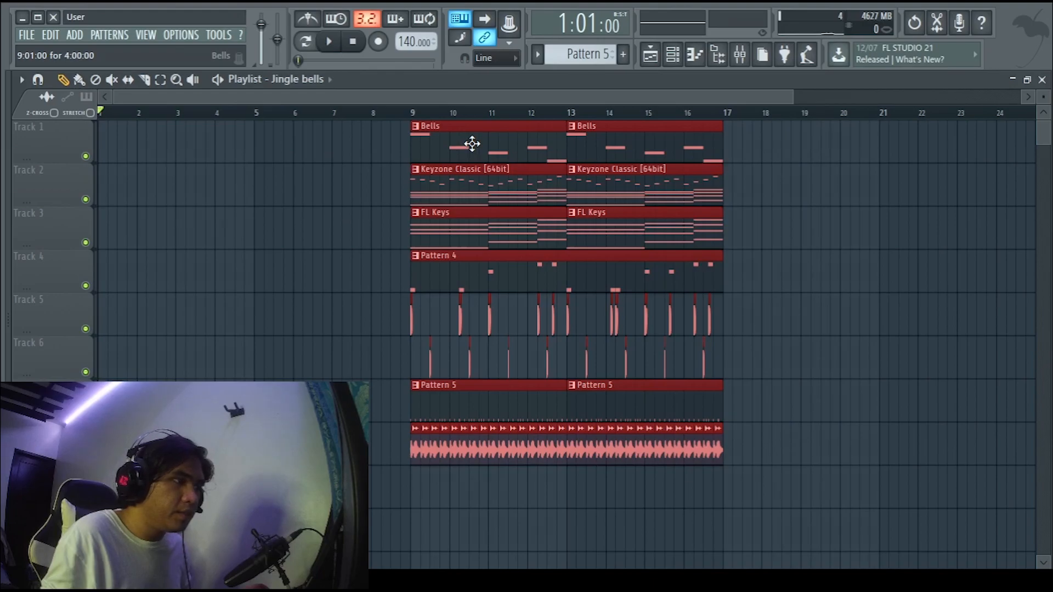
Deselect the clips and place copies of Keyzone Classic and FL Keys at bar 1 on Tracks 2 and 3
ctrl+click(203, 185)
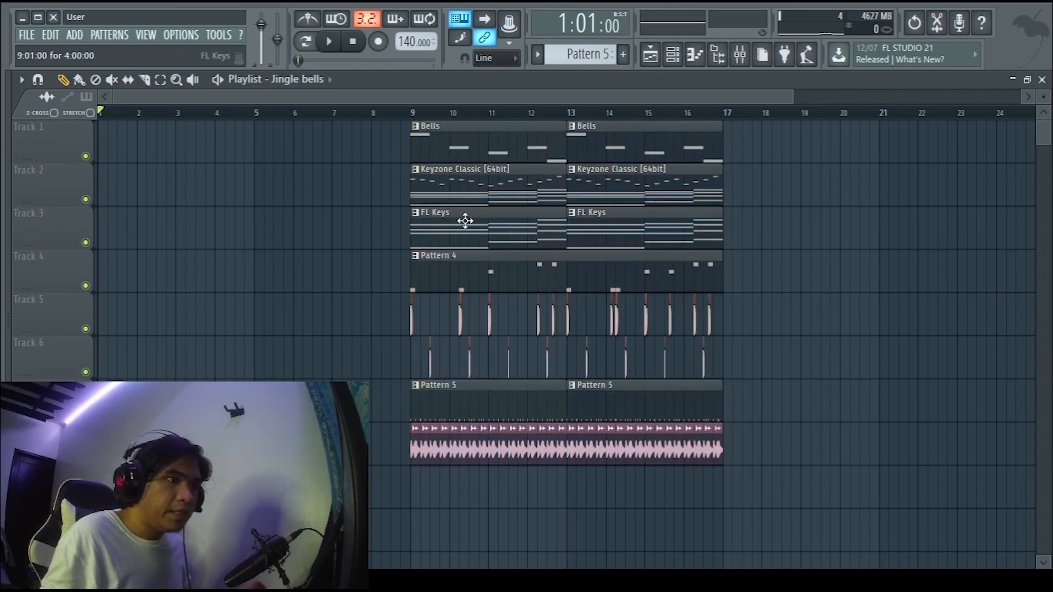
drag(520, 189, 71, 198)
drag(463, 226, 122, 220)
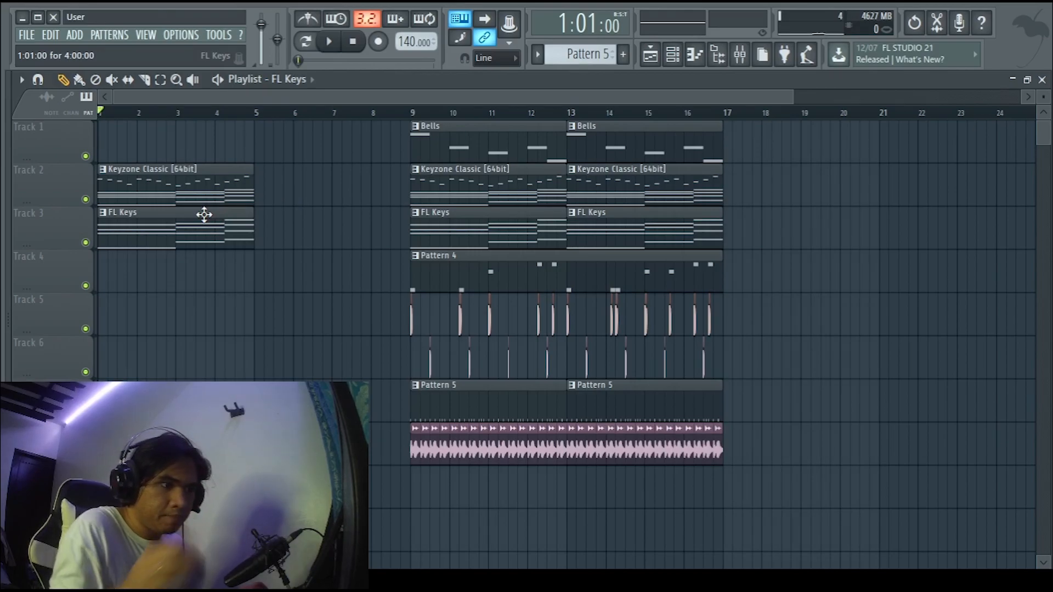
Place a Pattern 5 clip on Track 7 directly before bar 9, and duplicate the intro Keyzone Classic and FL Keys clips to bar 5
drag(455, 399, 329, 399)
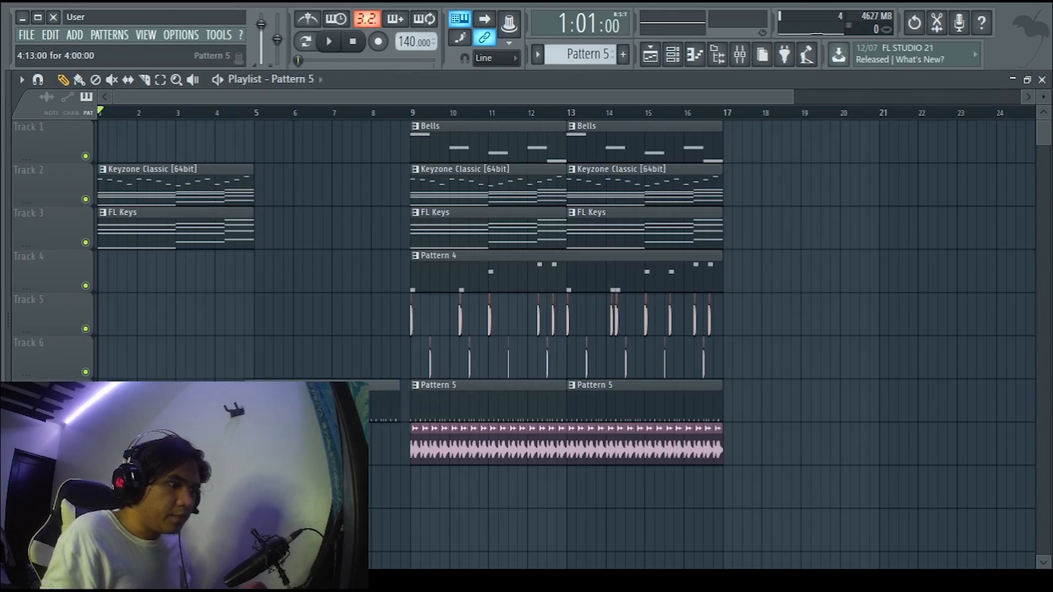
drag(324, 244, 206, 165)
key(ctrl+b)
Copy the four snare hits of bars 9 to 12 on Track 6 into bars 5 to 8
ctrl+click(541, 367)
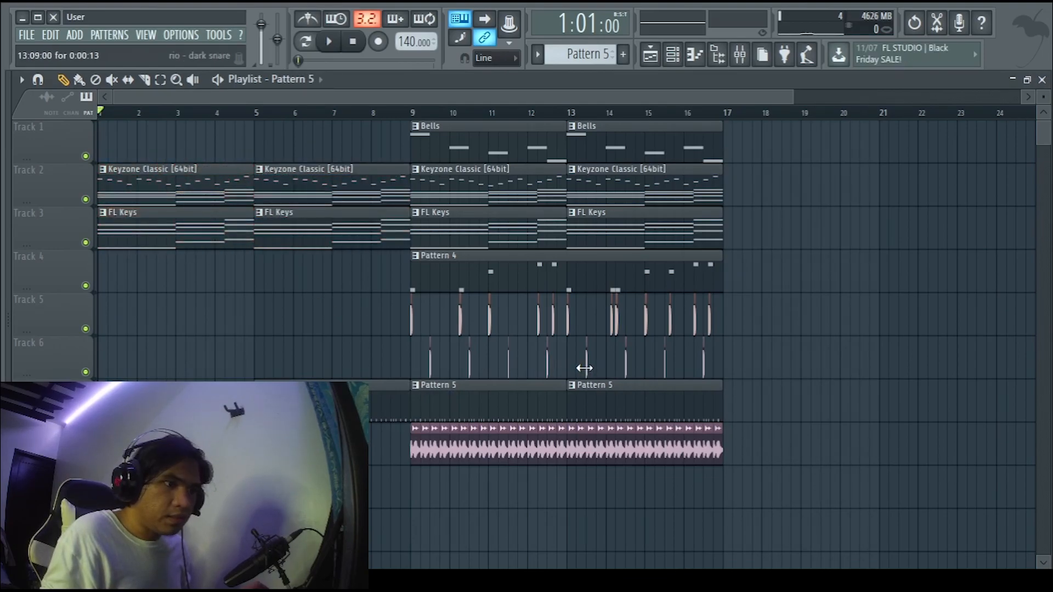
drag(548, 362, 422, 363)
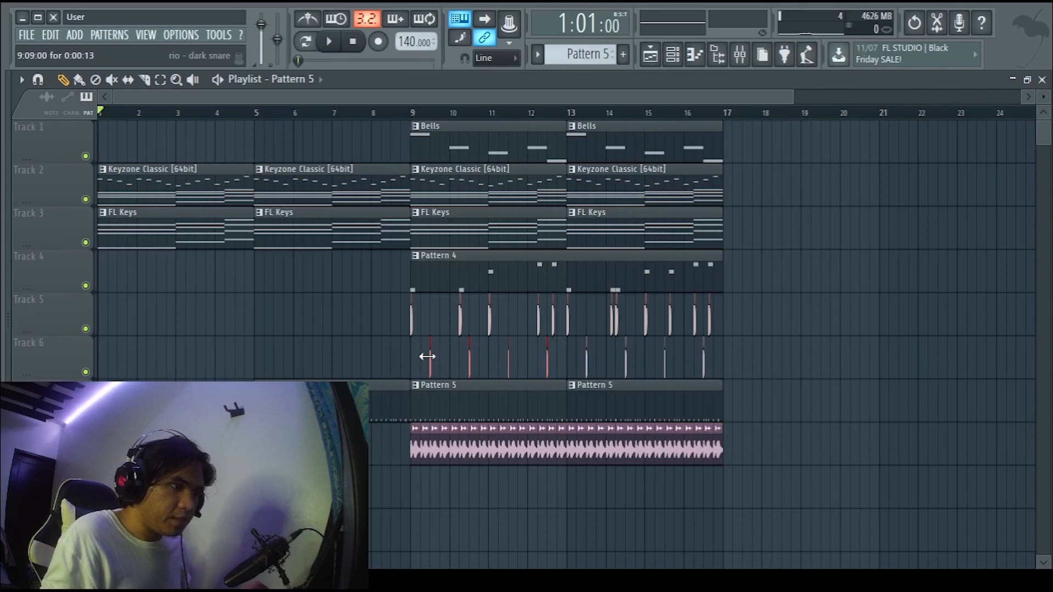
drag(564, 365, 278, 354)
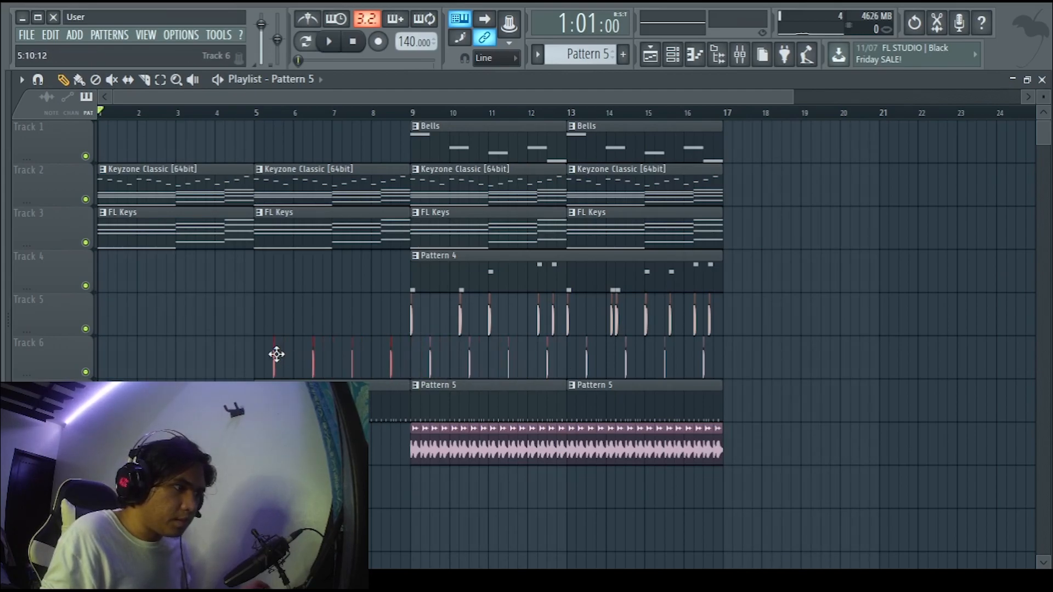
Place a second eight-bar Pattern 4 clip on Track 4 starting at bar 17
key(space)
key(space)
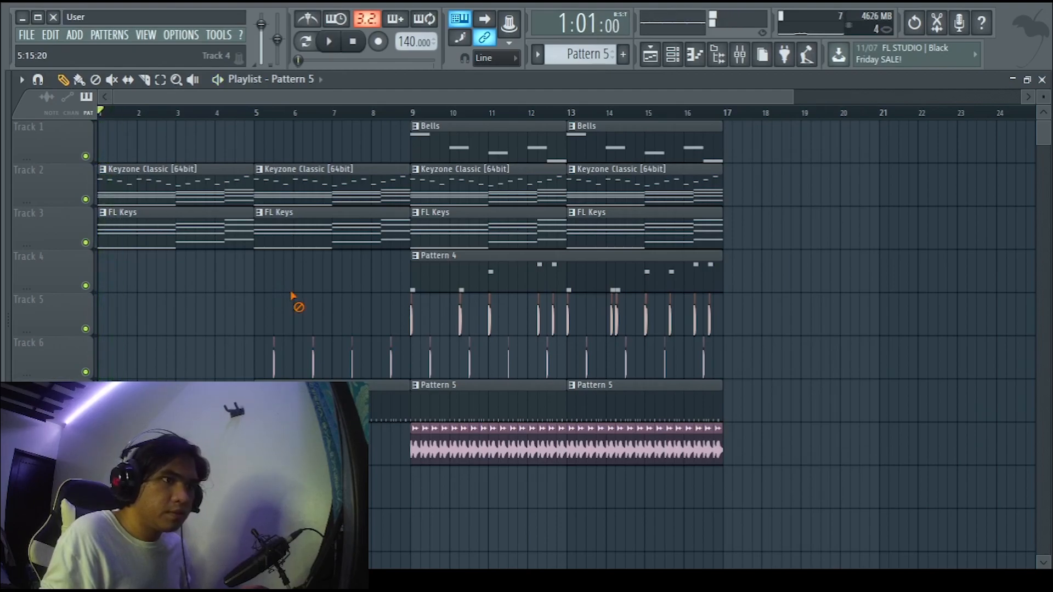
scroll(833, 248, down, 1)
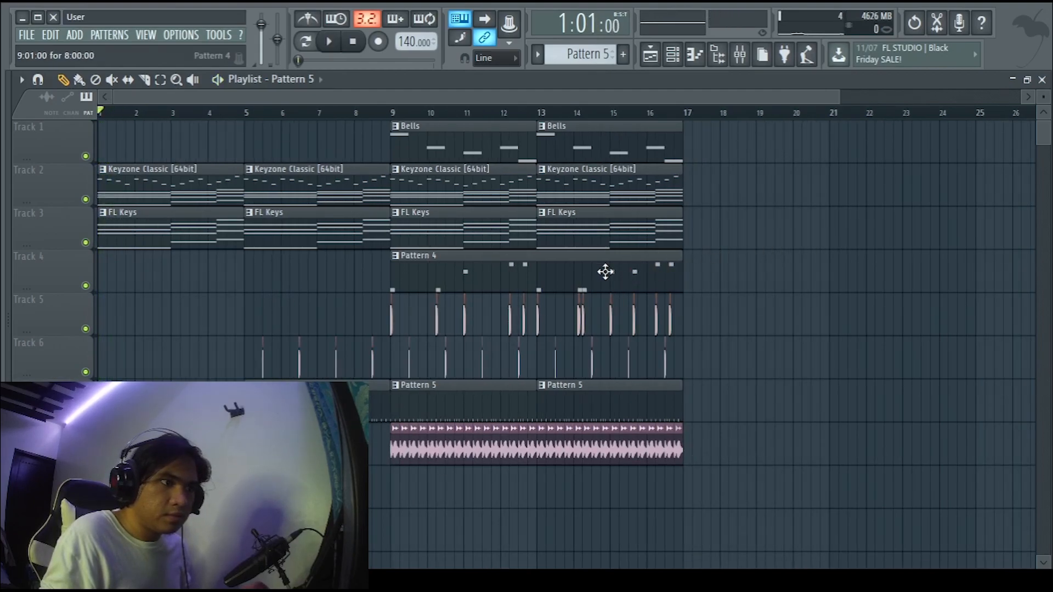
drag(605, 272, 899, 262)
mouse_move(757, 156)
mouse_down()
mouse_move(576, 176)
mouse_move(706, 146)
mouse_move(731, 152)
mouse_up()
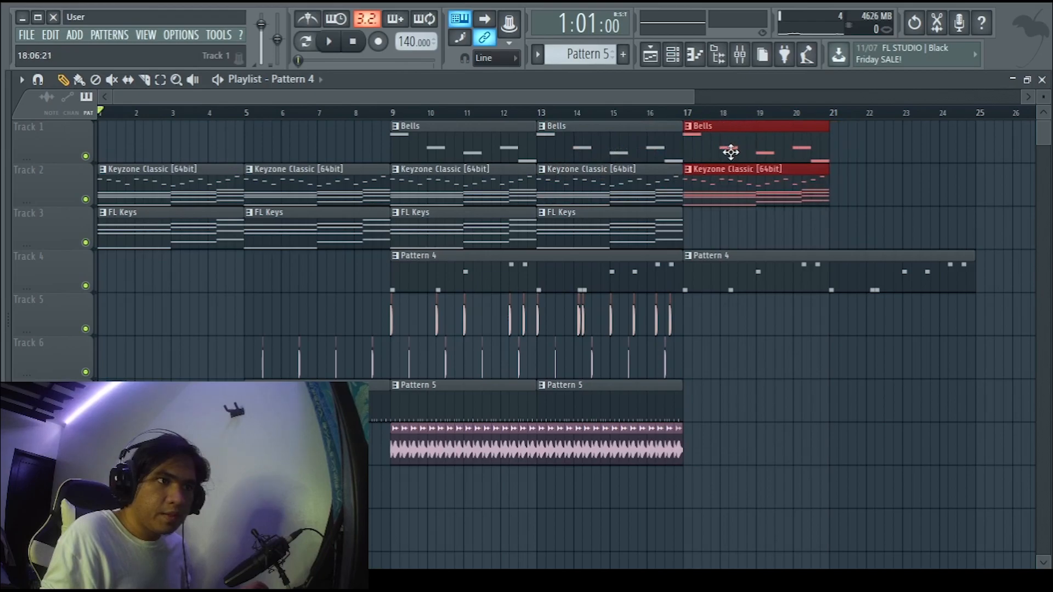
click(924, 151)
right_click(757, 142)
Fill bars 17 to 24 with Bells clips on Track 1 and FL Keys clips on Track 3, removing the Keyzone Classic copy at bar 17
mouse_move(616, 223)
mouse_down()
mouse_move(792, 235)
mouse_move(747, 233)
mouse_up()
right_click(751, 195)
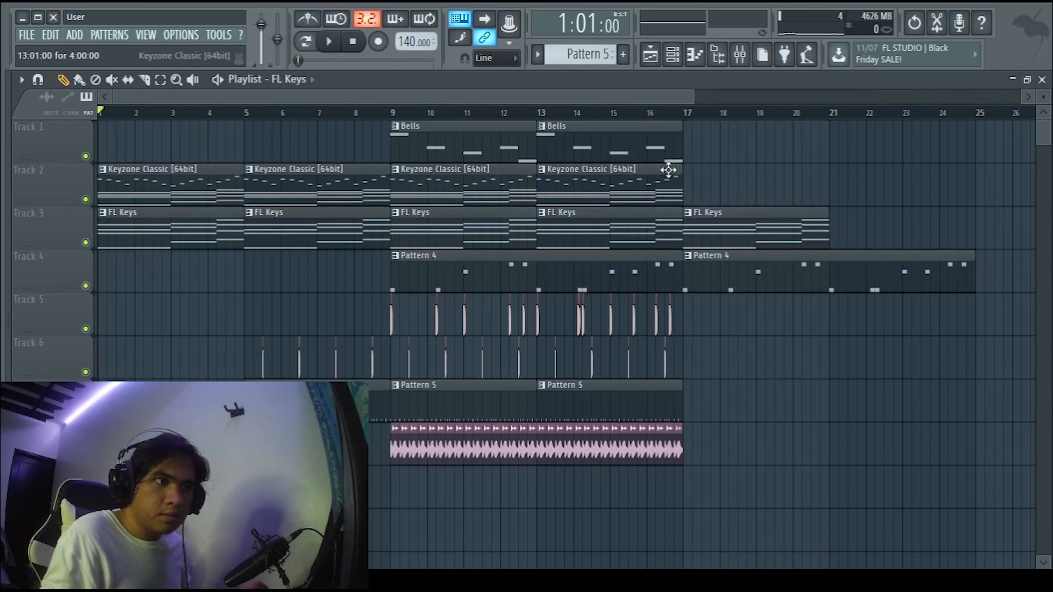
drag(614, 133, 882, 147)
drag(790, 230, 933, 216)
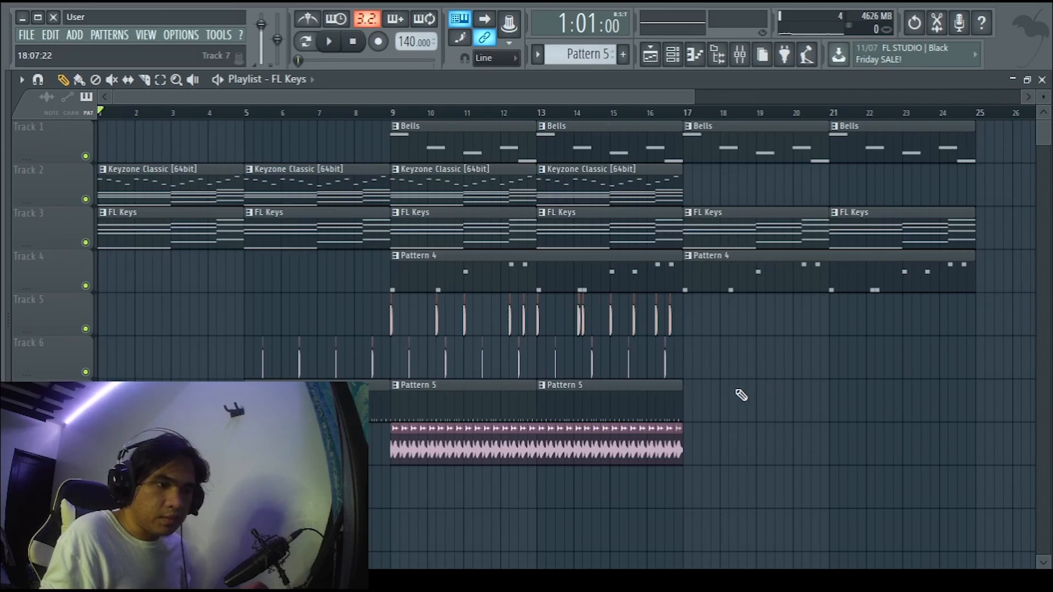
Copy the snare hits and Pattern 5 clips into bars 17 to 24, and place a four-bar jingle bells clip at bar 21 on Track 8
drag(741, 337, 861, 394)
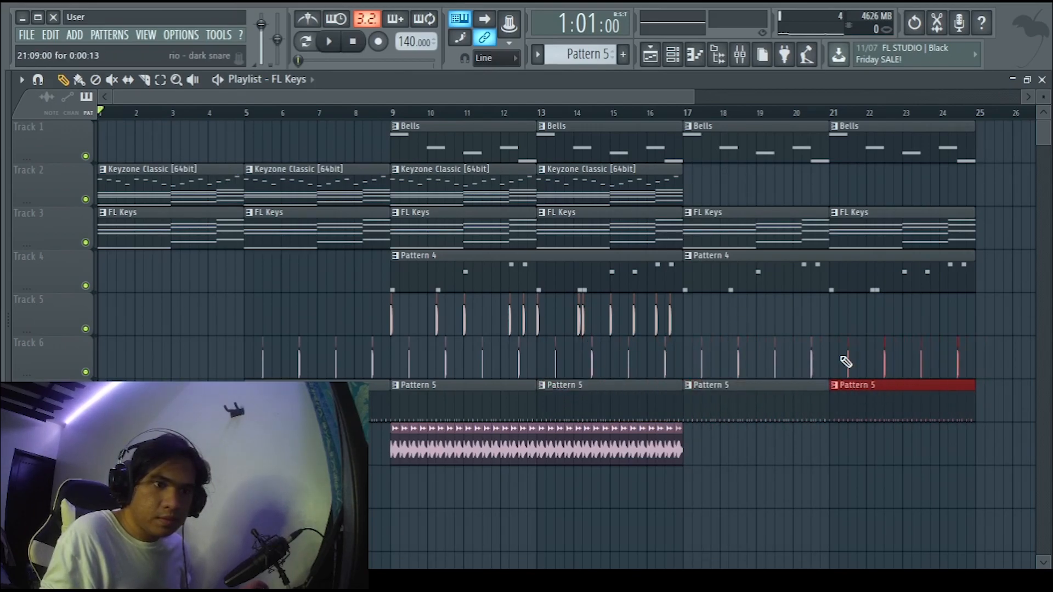
drag(735, 444, 857, 444)
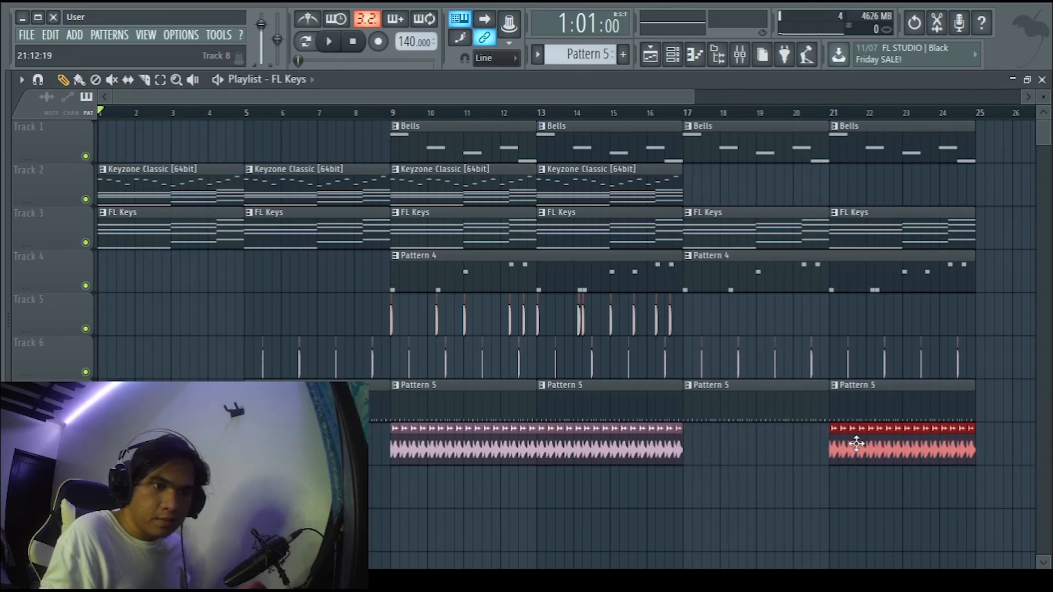
ctrl+click(784, 464)
Copy the eight-bar intro of Keyzone Classic and FL Keys clips to start at bar 25 on Tracks 2 and 3
scroll(757, 458, down, 1)
scroll(748, 457, up, 2)
scroll(748, 457, down, 3)
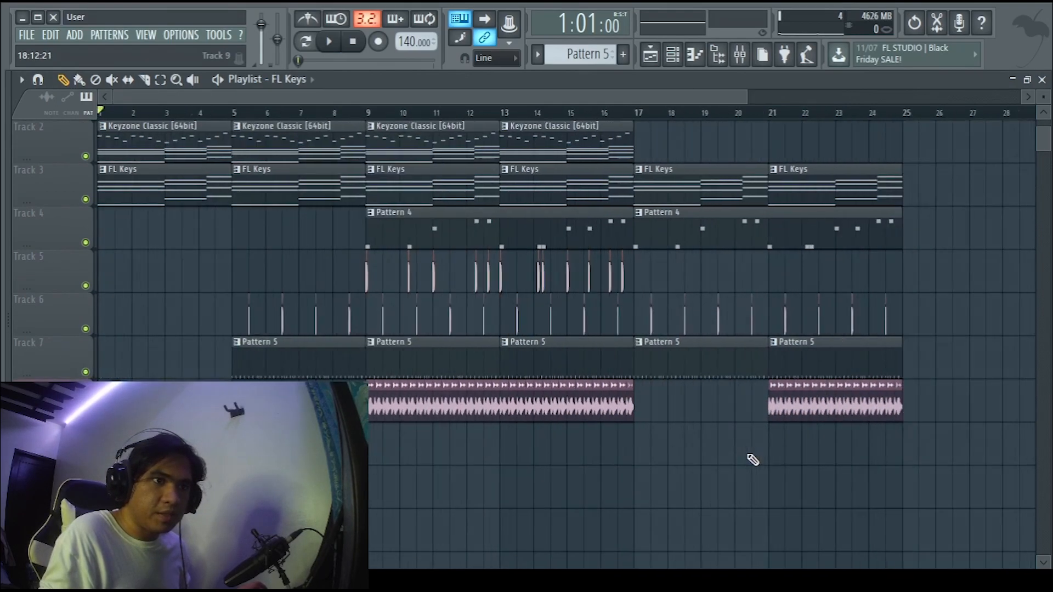
scroll(743, 456, up, 1)
scroll(666, 443, down, 1)
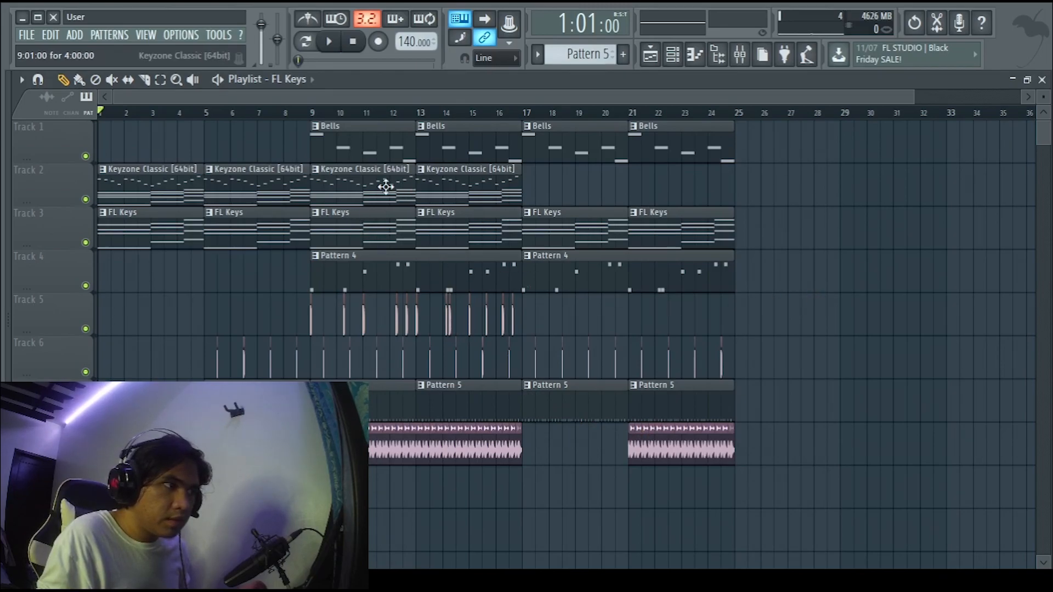
drag(150, 165, 207, 226)
drag(137, 183, 768, 169)
click(783, 134)
drag(550, 91, 515, 87)
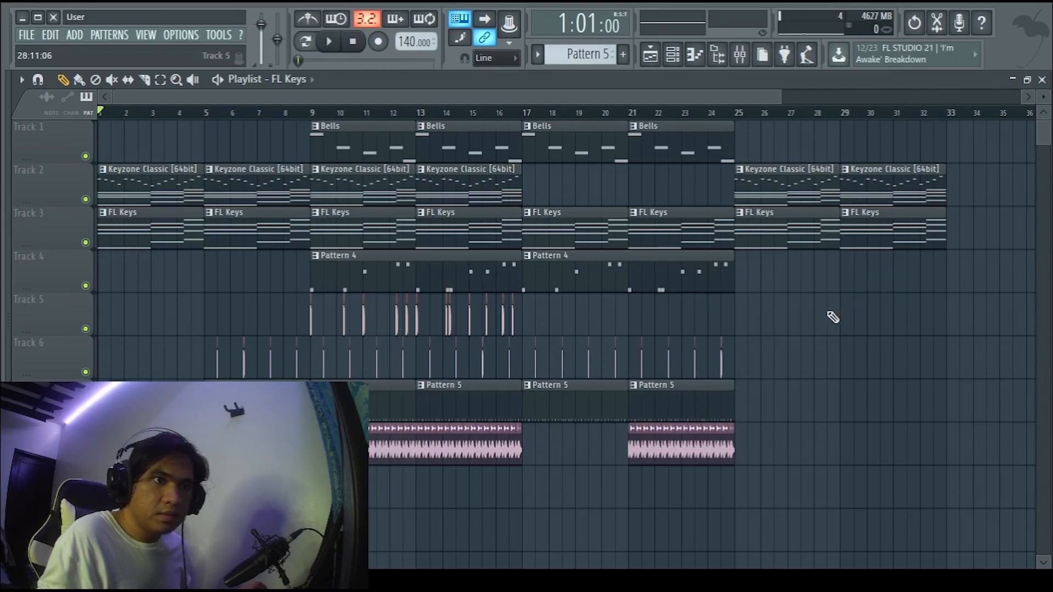
Duplicate the four-bar jingle bells clip from bar 21 on Track 8 to bars 25 and 29
drag(772, 428, 597, 474)
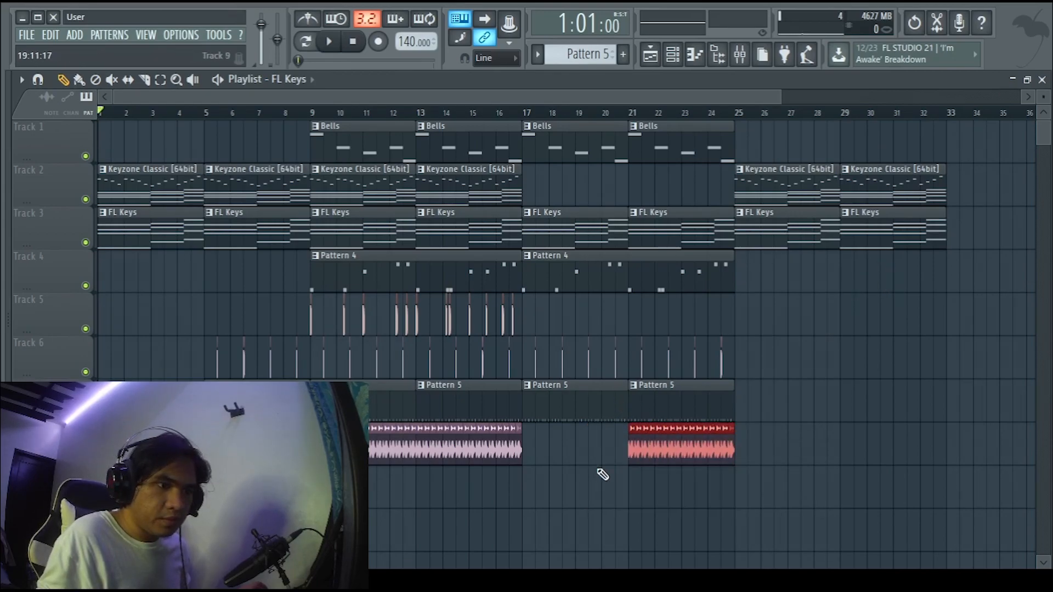
drag(668, 451, 779, 442)
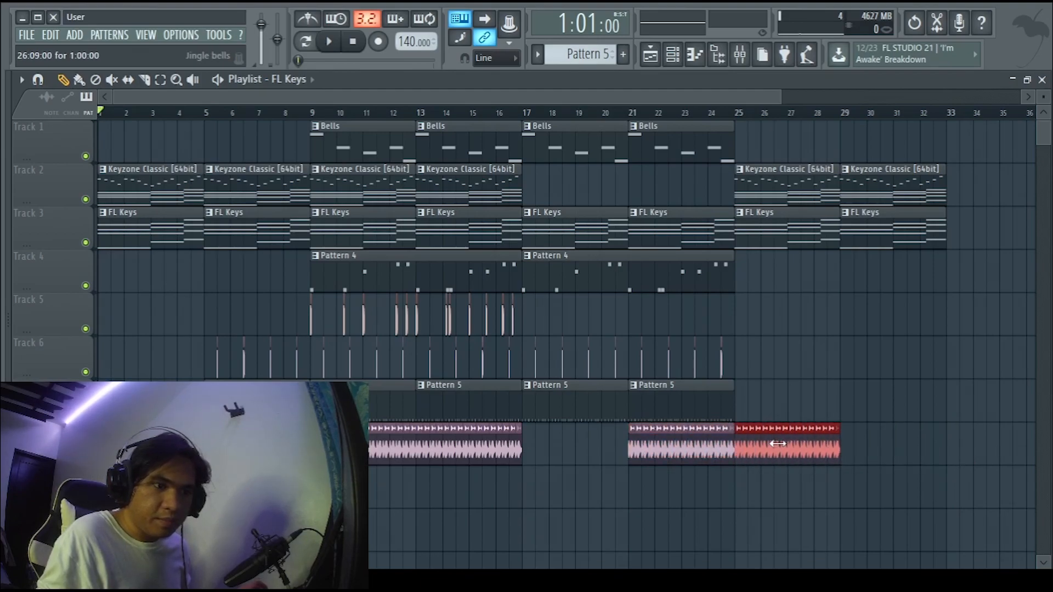
drag(787, 440, 893, 430)
click(853, 313)
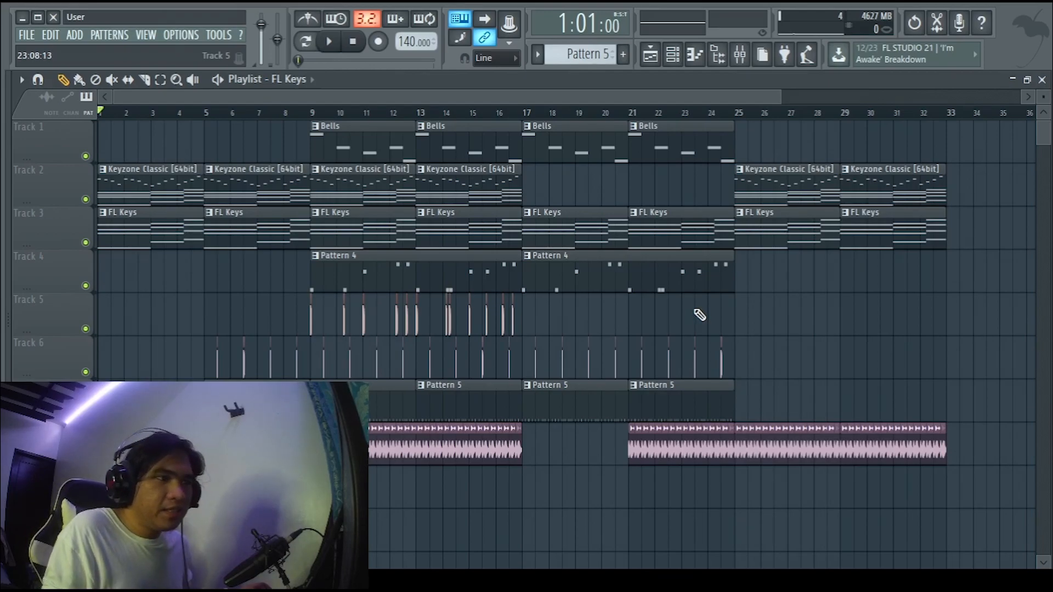
drag(1006, 289, 206, 493)
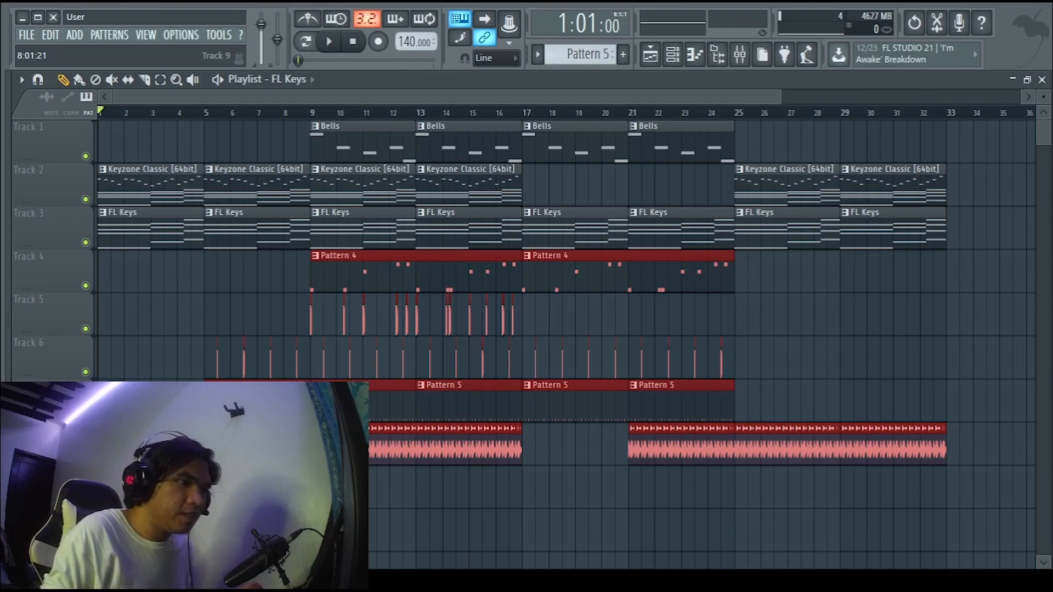
key(shift+Down)
click(852, 343)
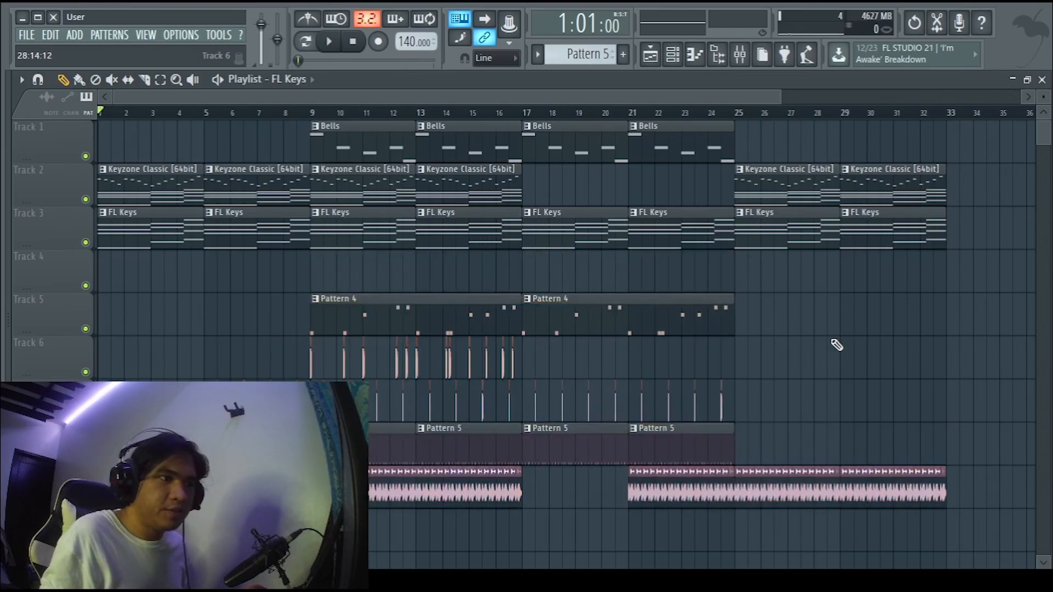
mouse_move(929, 292)
mouse_down()
mouse_move(447, 568)
mouse_move(211, 567)
mouse_up()
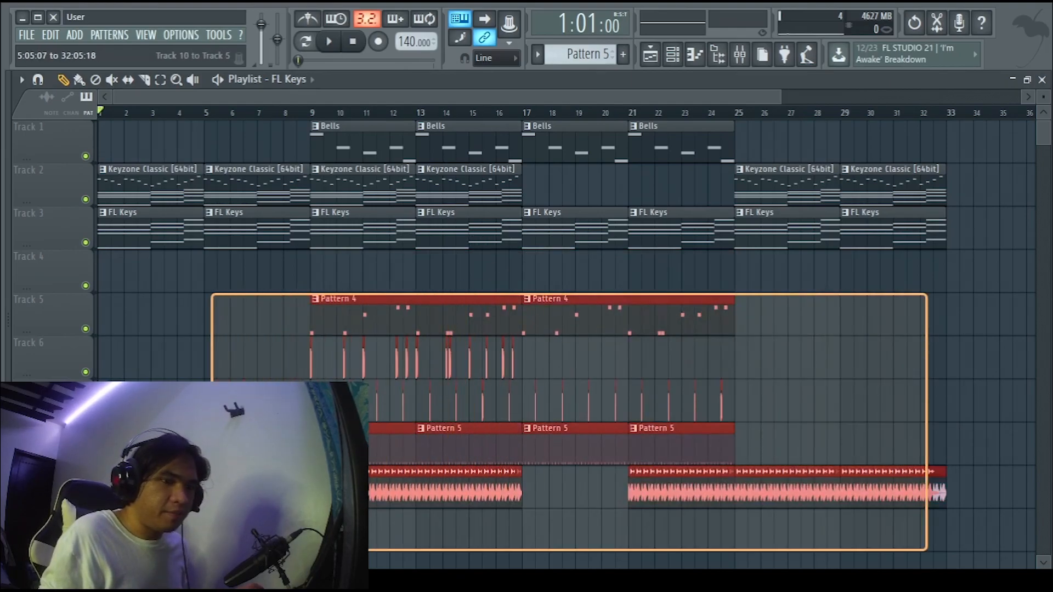
mouse_move(983, 337)
mouse_down()
mouse_move(953, 382)
mouse_move(261, 551)
mouse_up()
drag(984, 248, 193, 552)
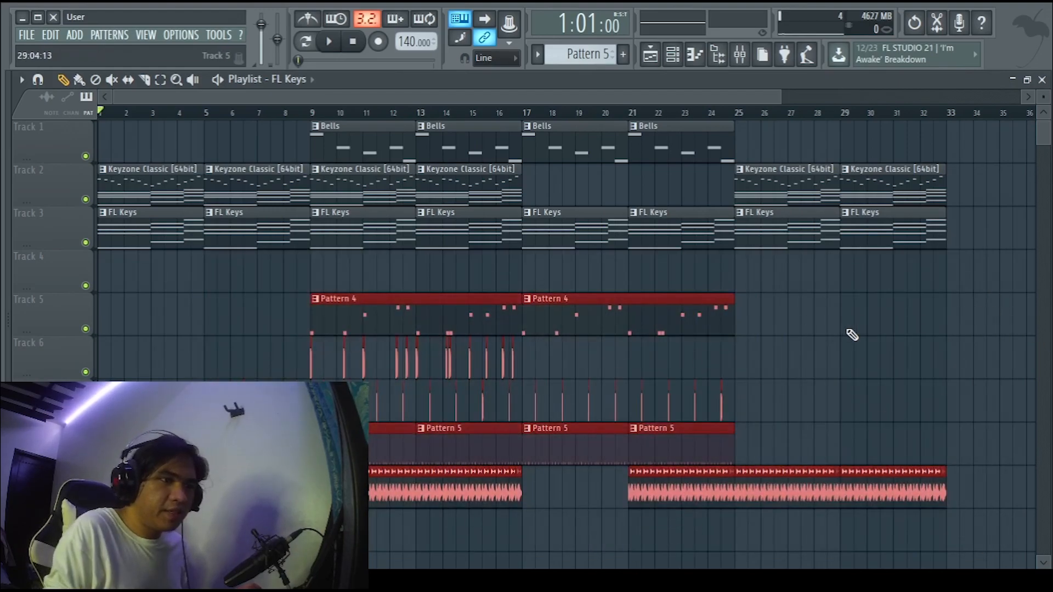
key(shift+Up)
ctrl+click(914, 330)
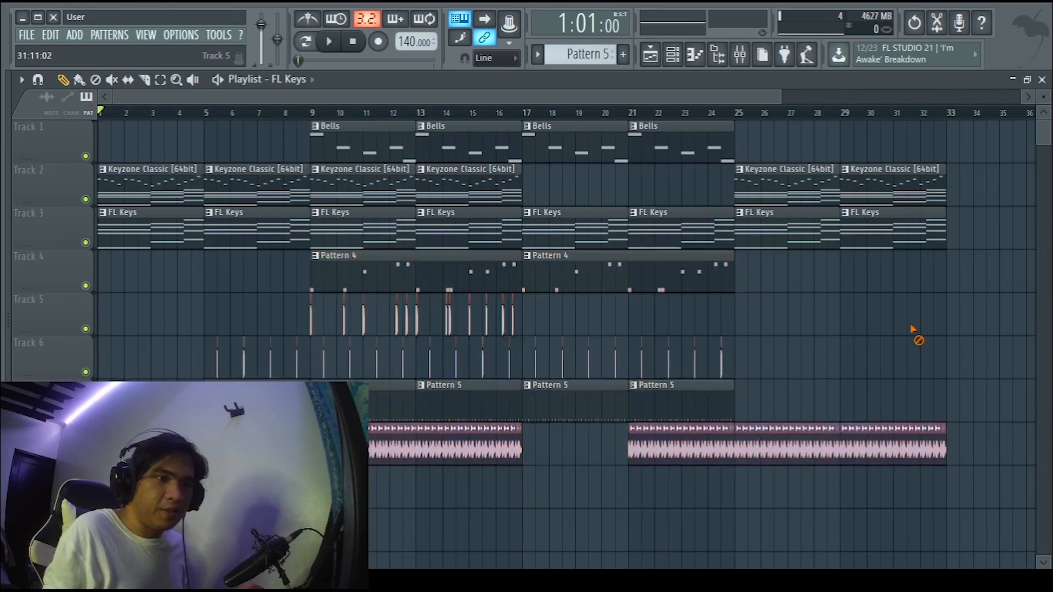
Load Fruity Love Philter in the first effect slot of the mixer's Master track and apply its Simple lowpass preset
click(741, 59)
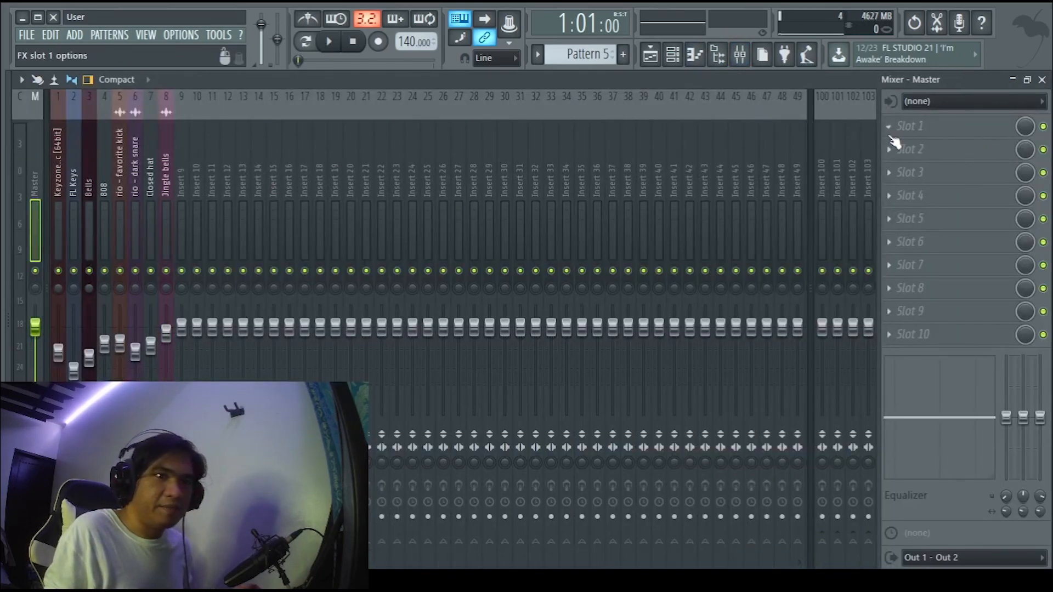
click(897, 134)
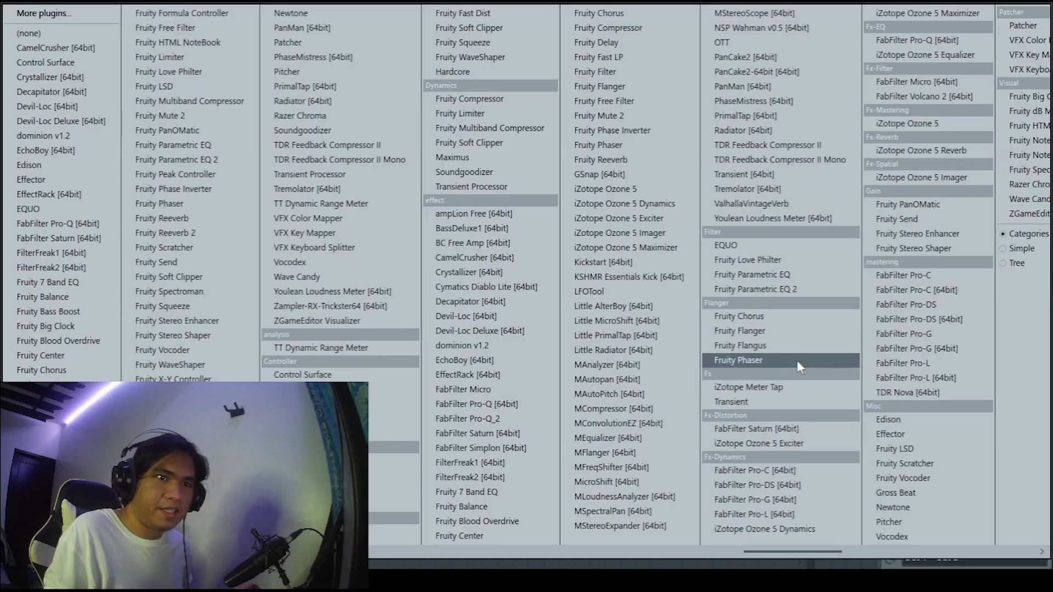
click(784, 287)
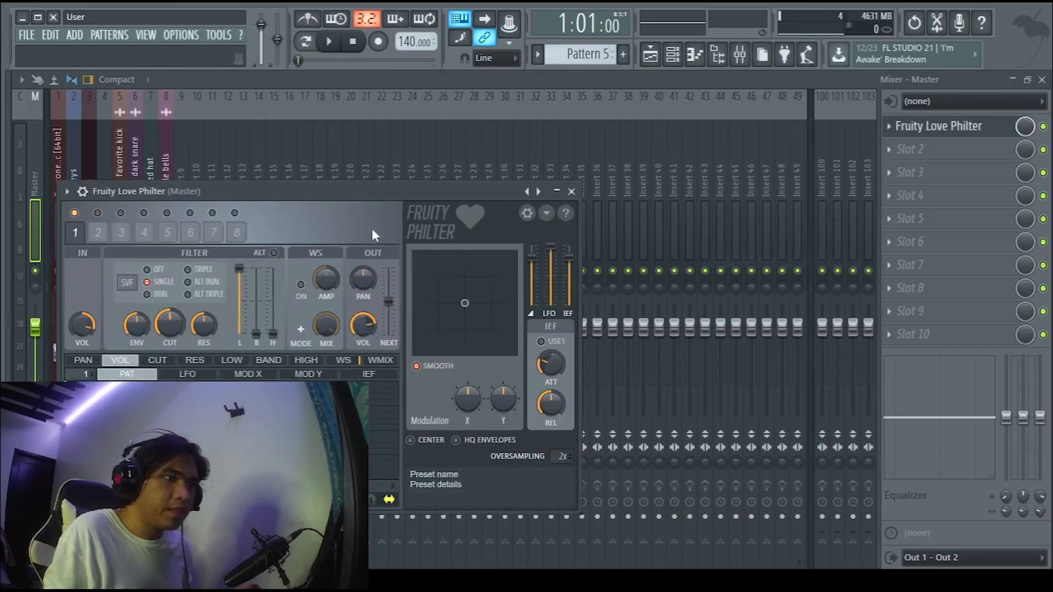
click(711, 123)
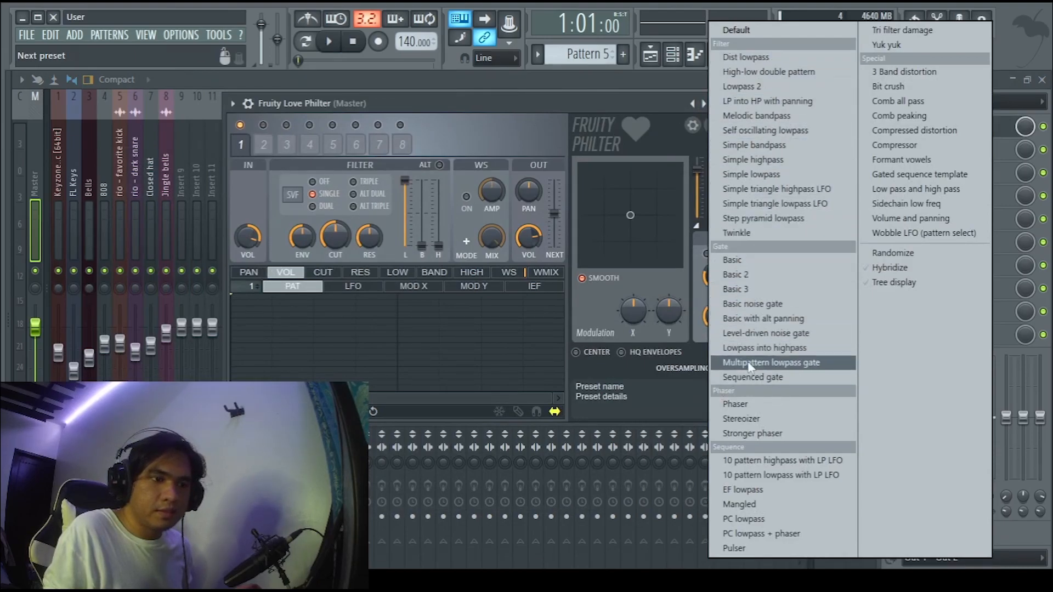
click(735, 174)
key(space)
key(space)
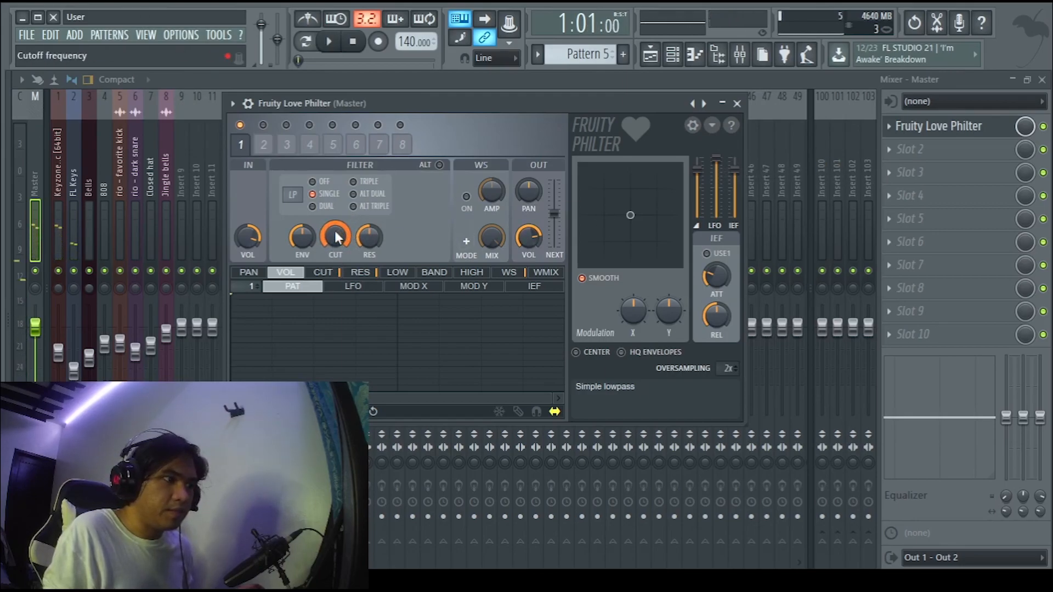
Create an automation clip for the Master Love Philter's filter 1 cutoff frequency and return to the playlist
right_click(336, 237)
click(402, 333)
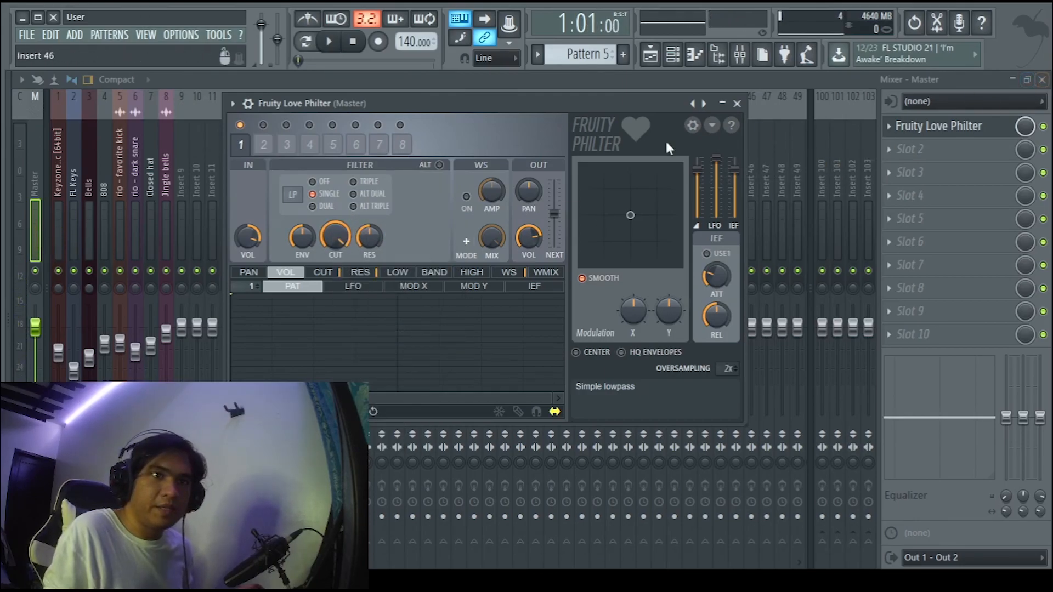
click(722, 104)
key(F5)
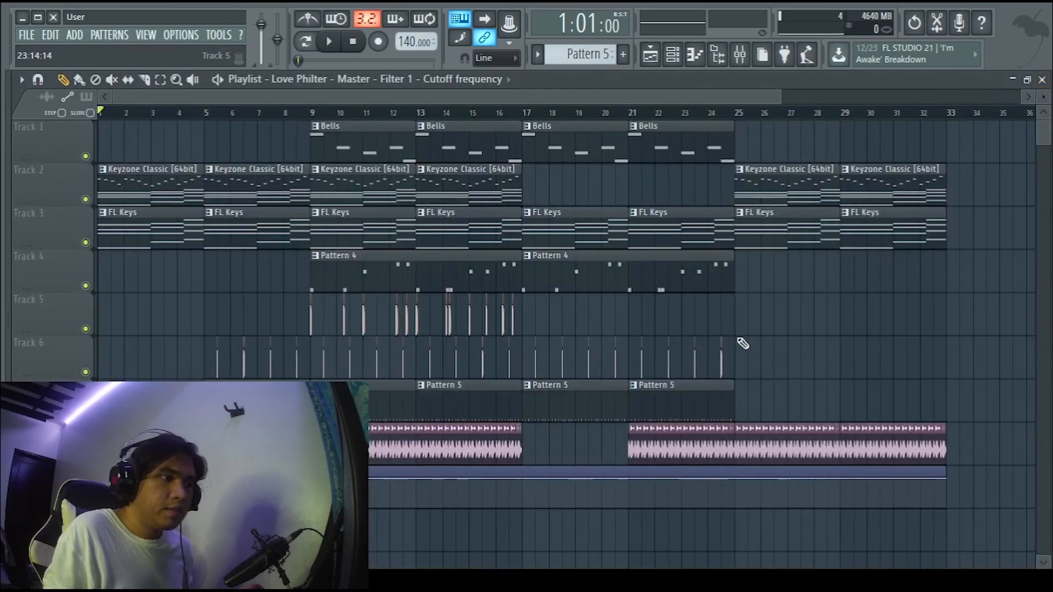
Lower the start of the cutoff automation and make it curve down gradually from bar 29 to bar 33
scroll(404, 300, down, 2)
scroll(102, 420, up, 2)
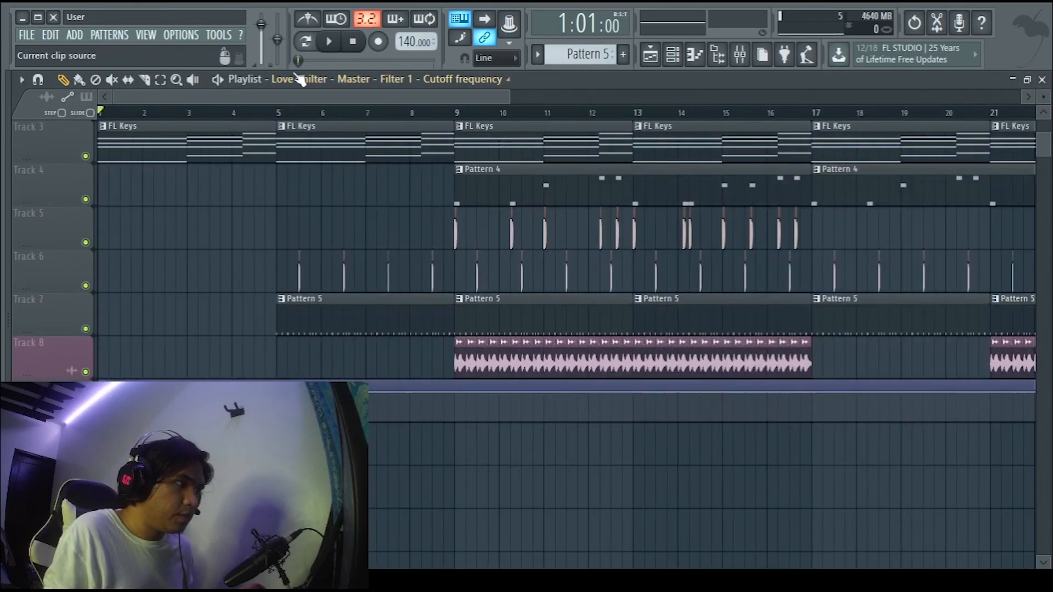
drag(100, 393, 100, 408)
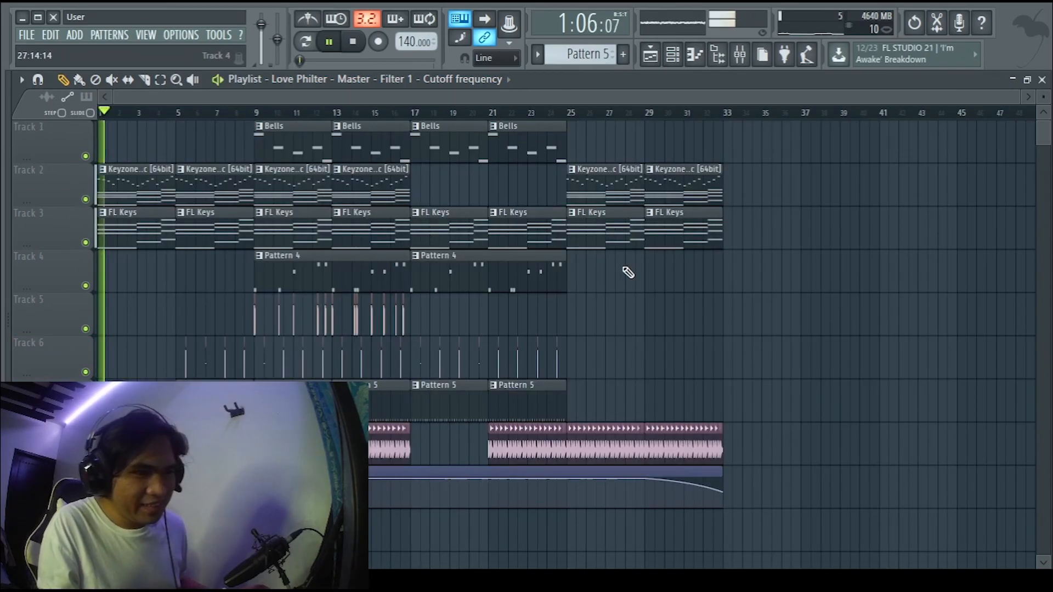
Copy the kick hits on Track 5 to bars 25 to 32, and place only the second half of Pattern 4 at bar 29 on Track 4
scroll(587, 291, down, 2)
scroll(555, 287, up, 2)
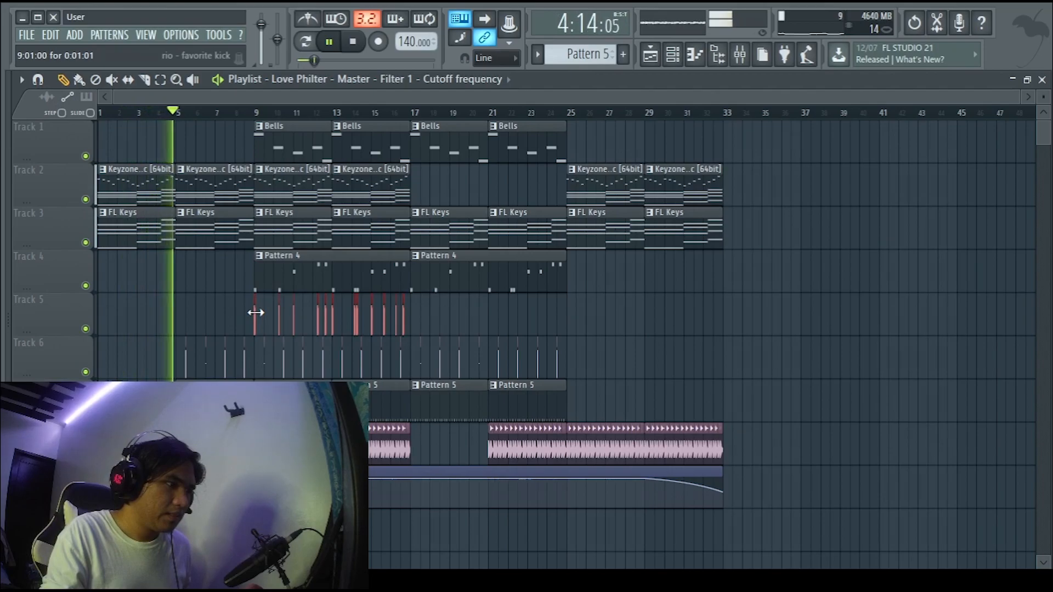
drag(254, 313, 571, 305)
drag(466, 278, 623, 277)
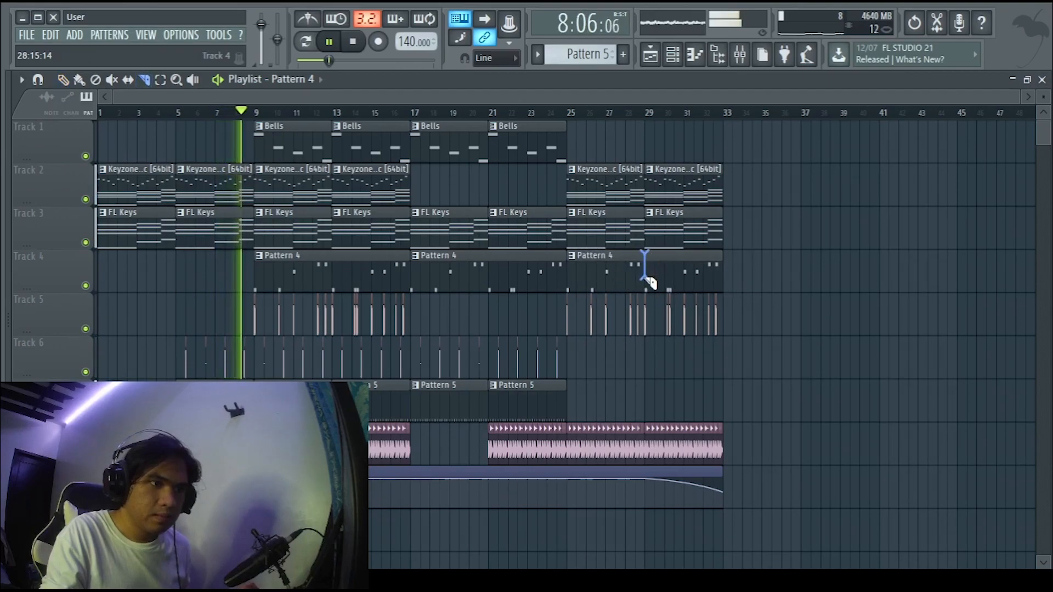
right_click(587, 272)
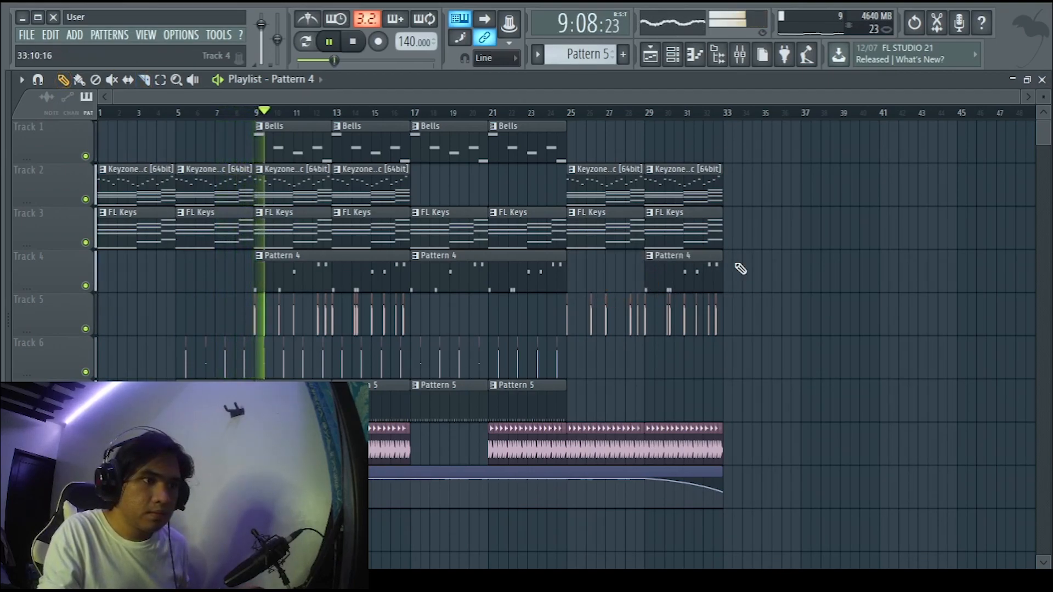
Extend the cutoff automation clip on Track 9 past the end of the arrangement to about bar 37
scroll(656, 258, up, 4)
scroll(657, 257, down, 5)
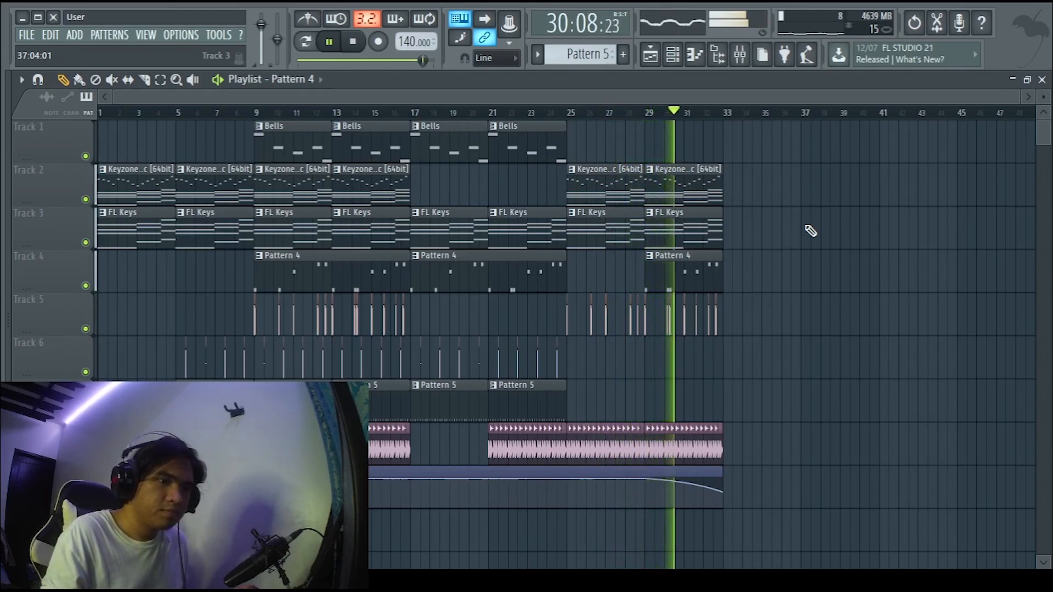
drag(722, 472, 811, 471)
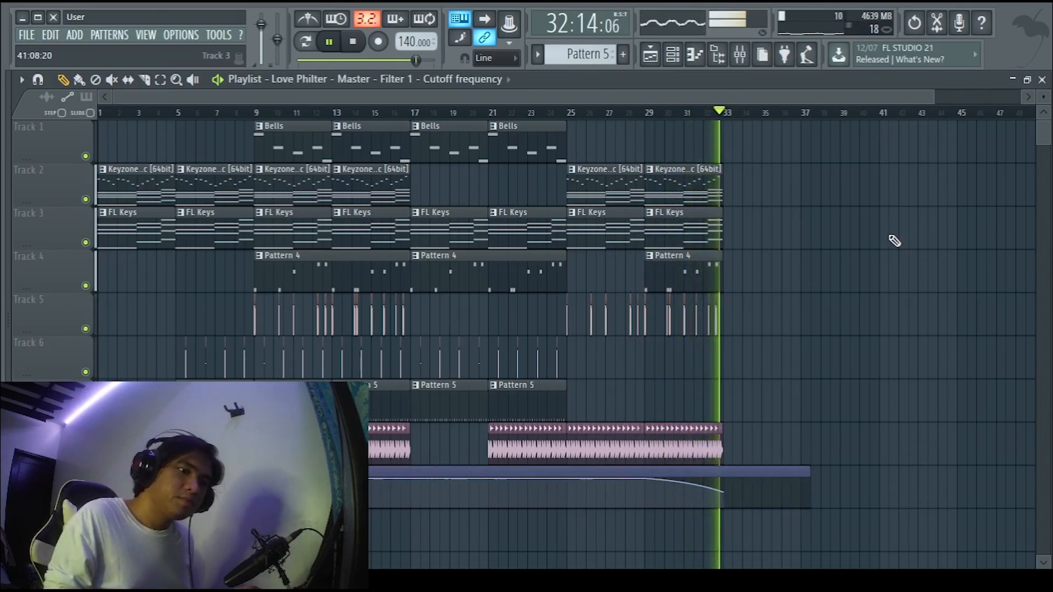